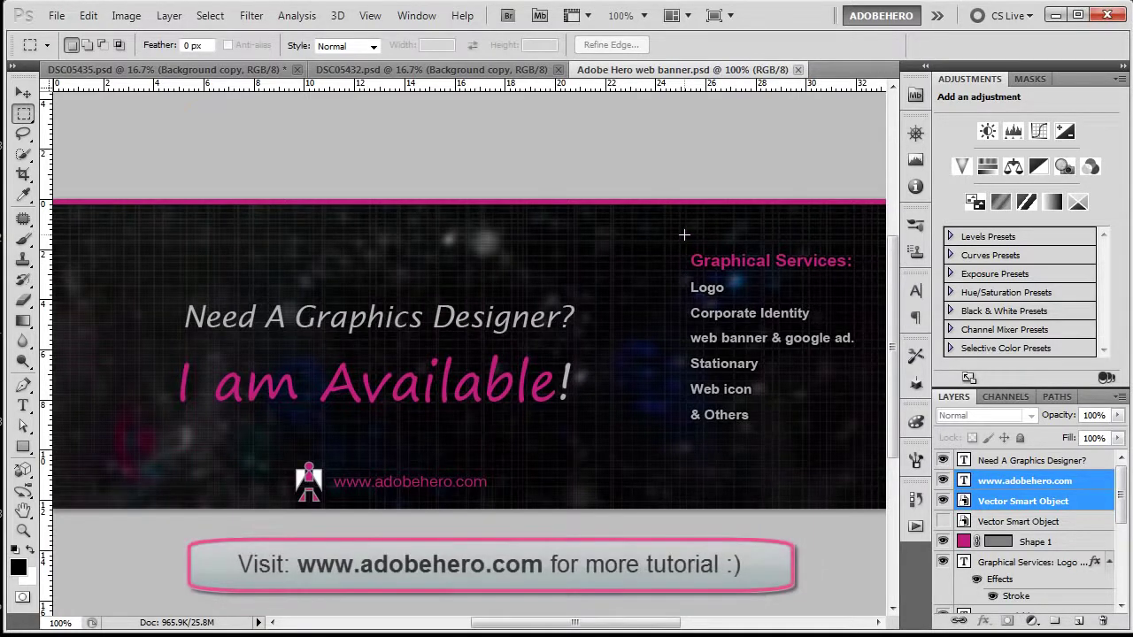
Switch from the Rectangular Marquee to the Move tool with the V shortcut
key(v)
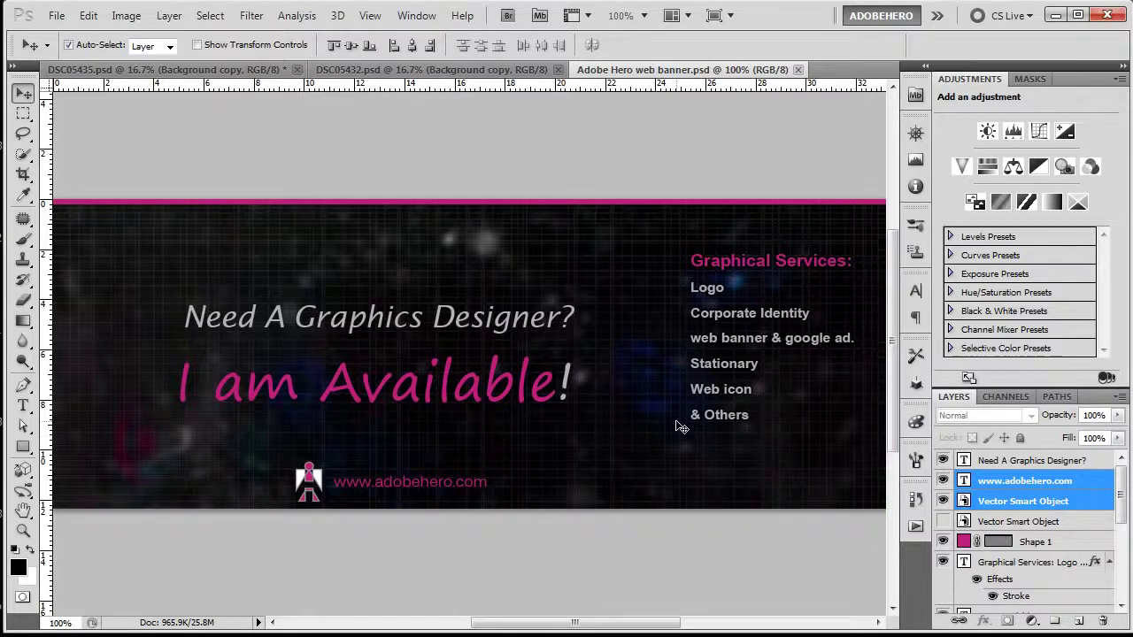
scroll(478, 397, up, 1)
scroll(496, 394, down, 2)
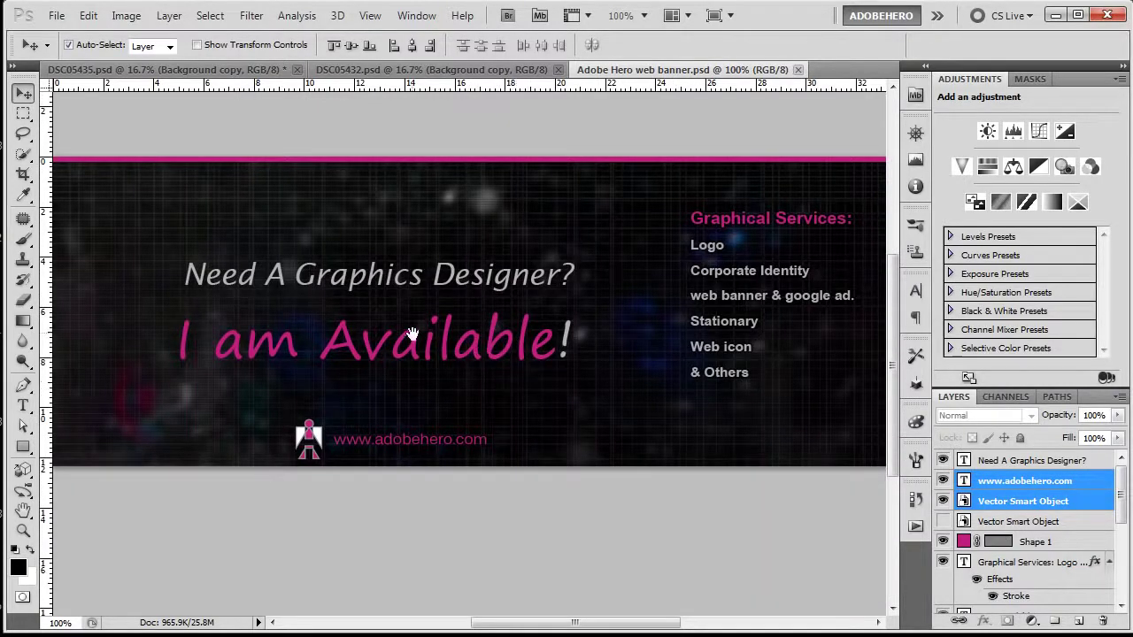
drag(412, 334, 446, 324)
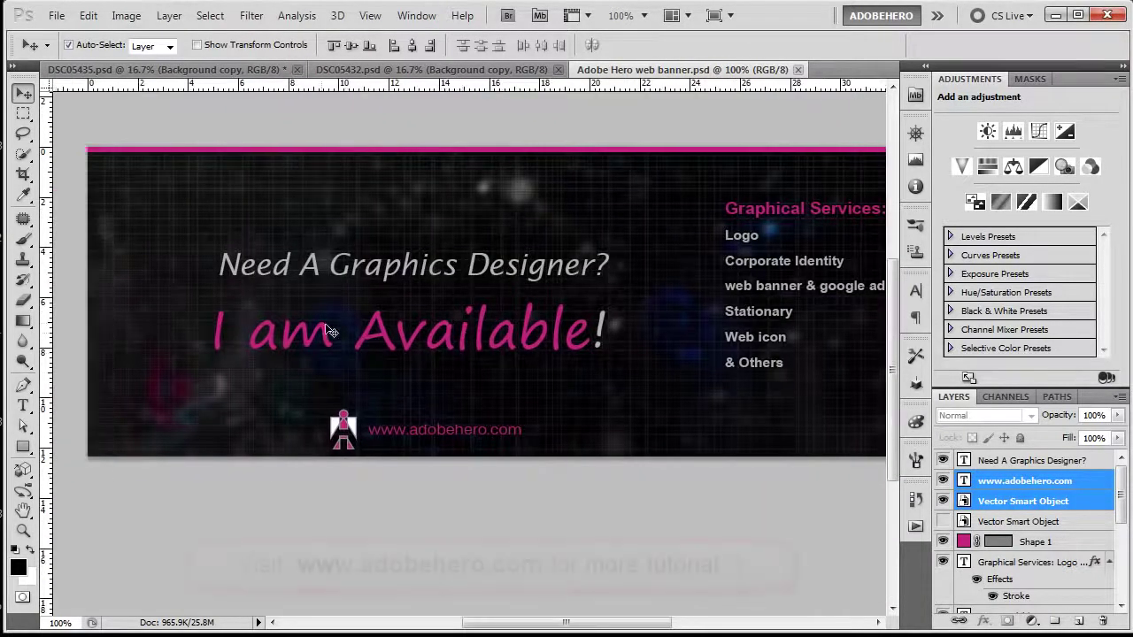
drag(569, 368, 474, 342)
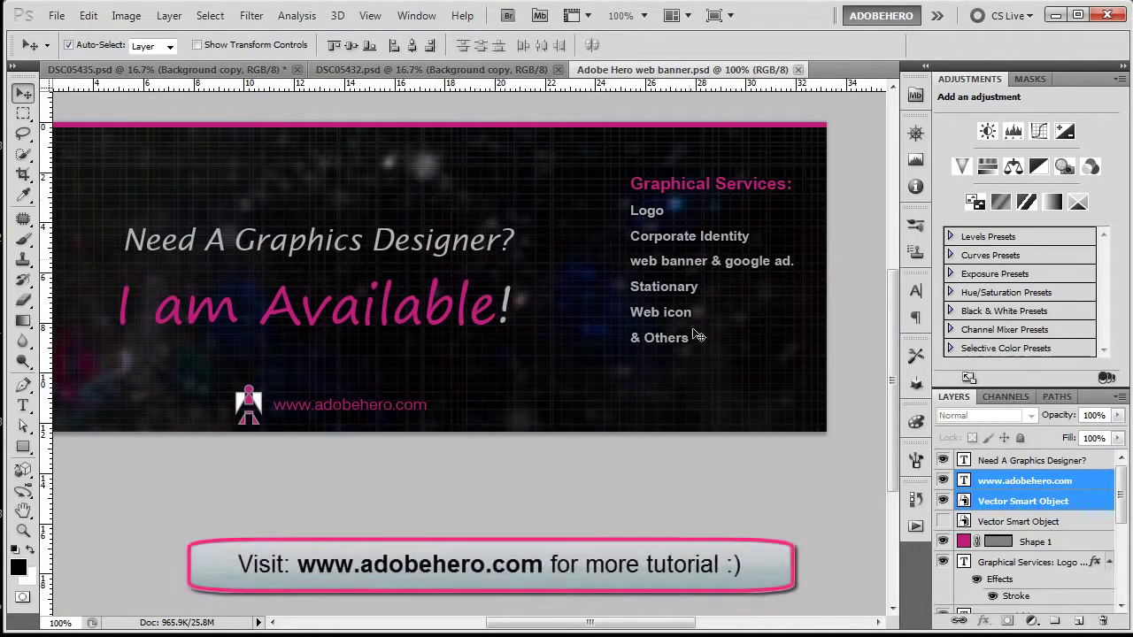
drag(457, 308, 492, 310)
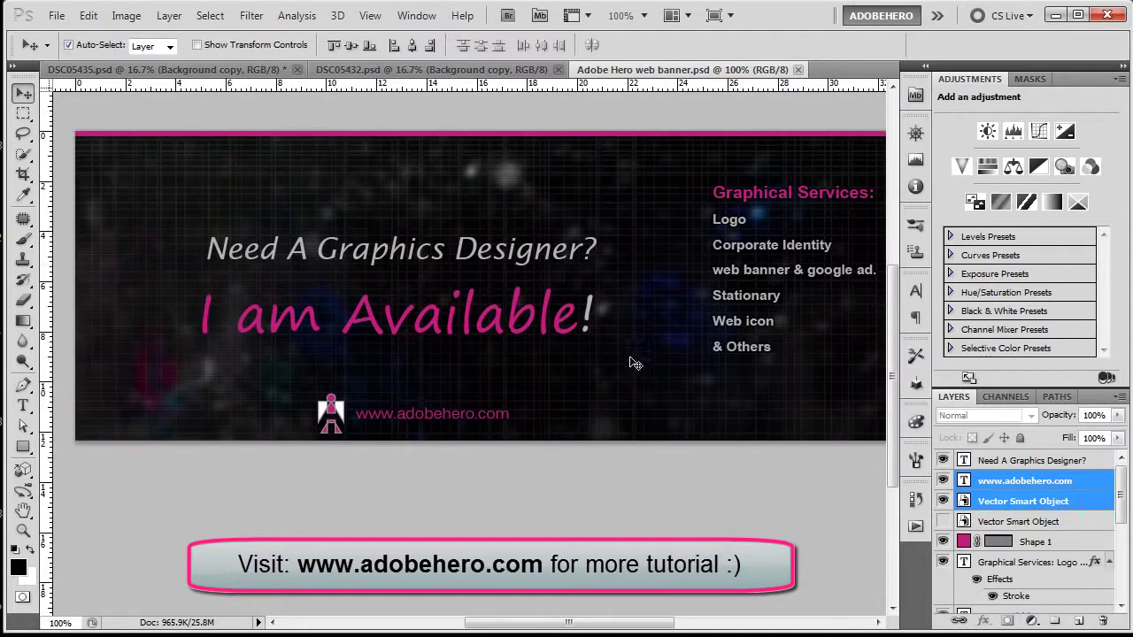
click(942, 501)
click(943, 481)
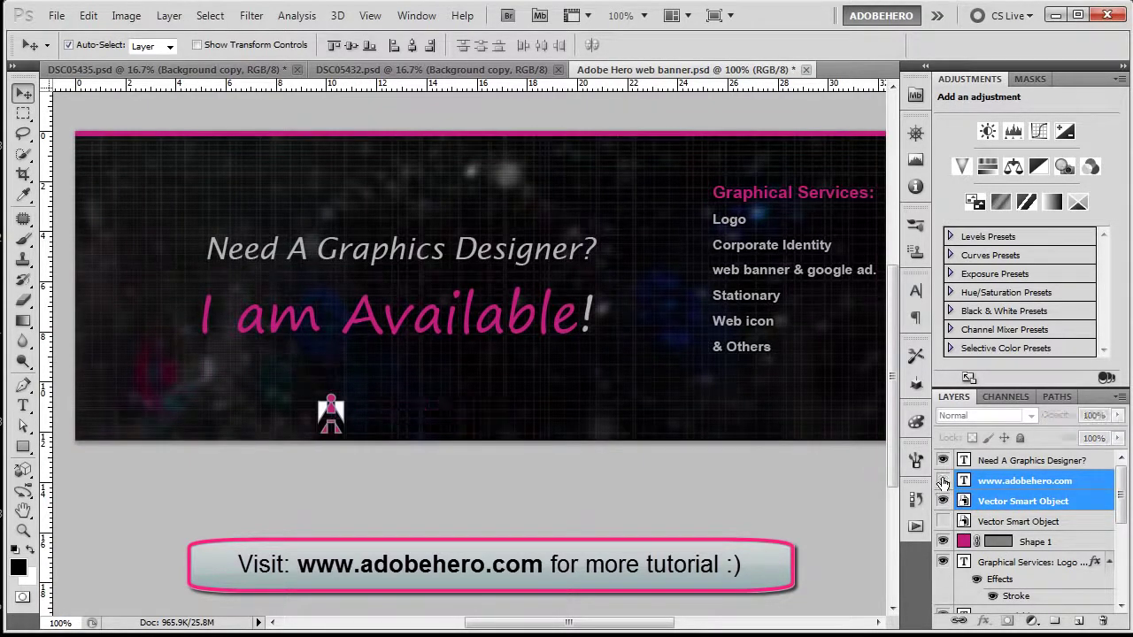
click(943, 464)
click(943, 464)
Toggle the background glow layer, then open its Vector Smart Object contents in Illustrator
scroll(943, 479, down, 3)
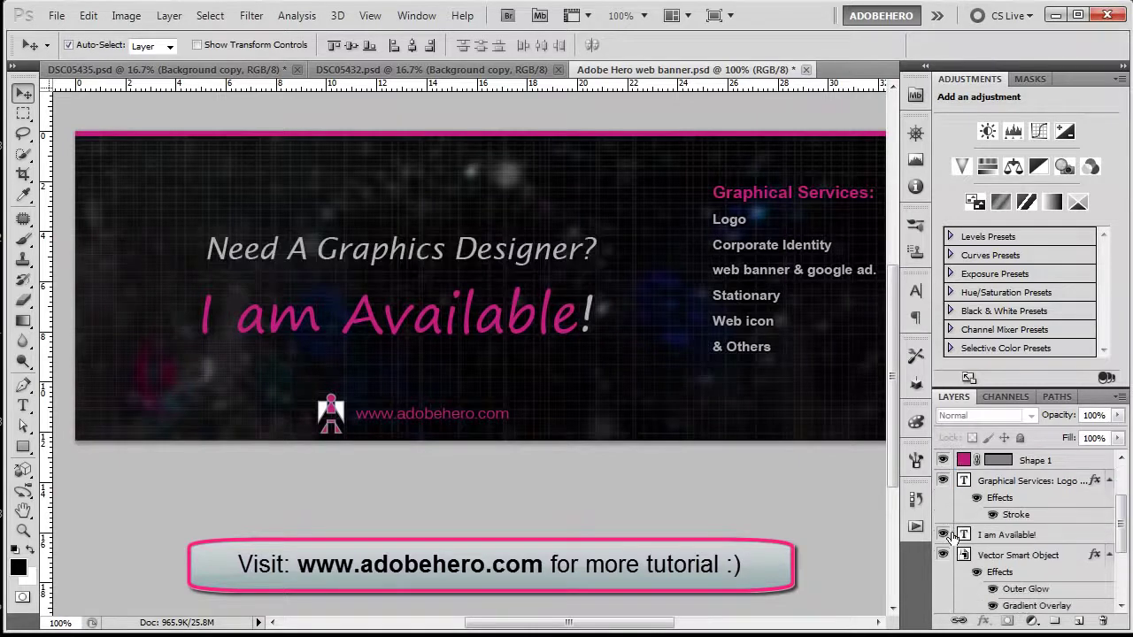
click(943, 555)
click(943, 555)
double_click(964, 556)
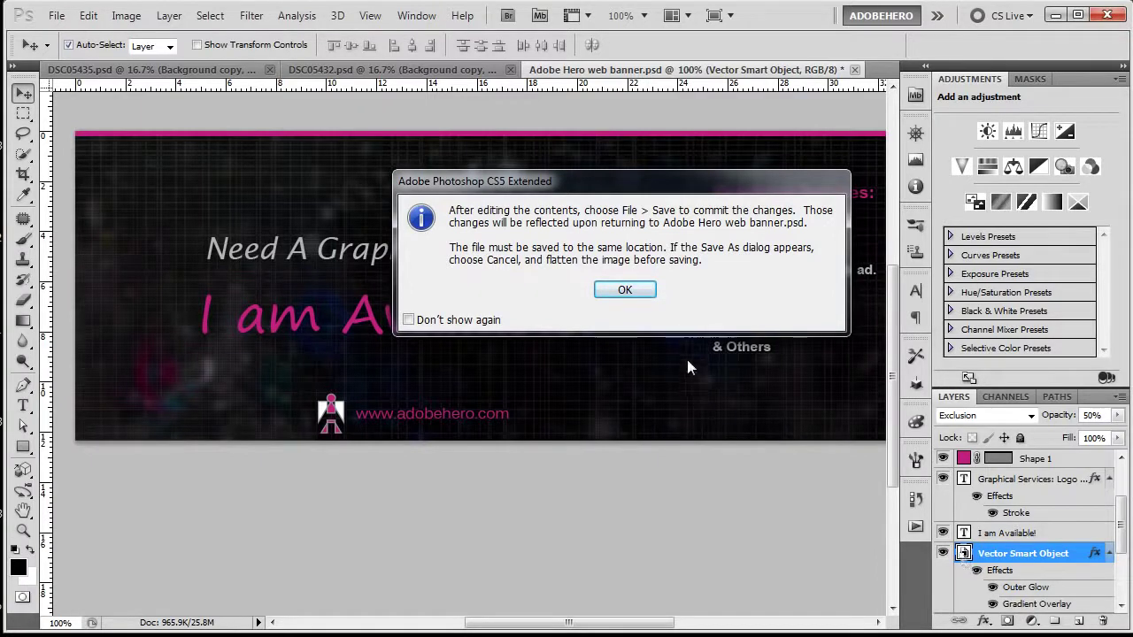
click(632, 291)
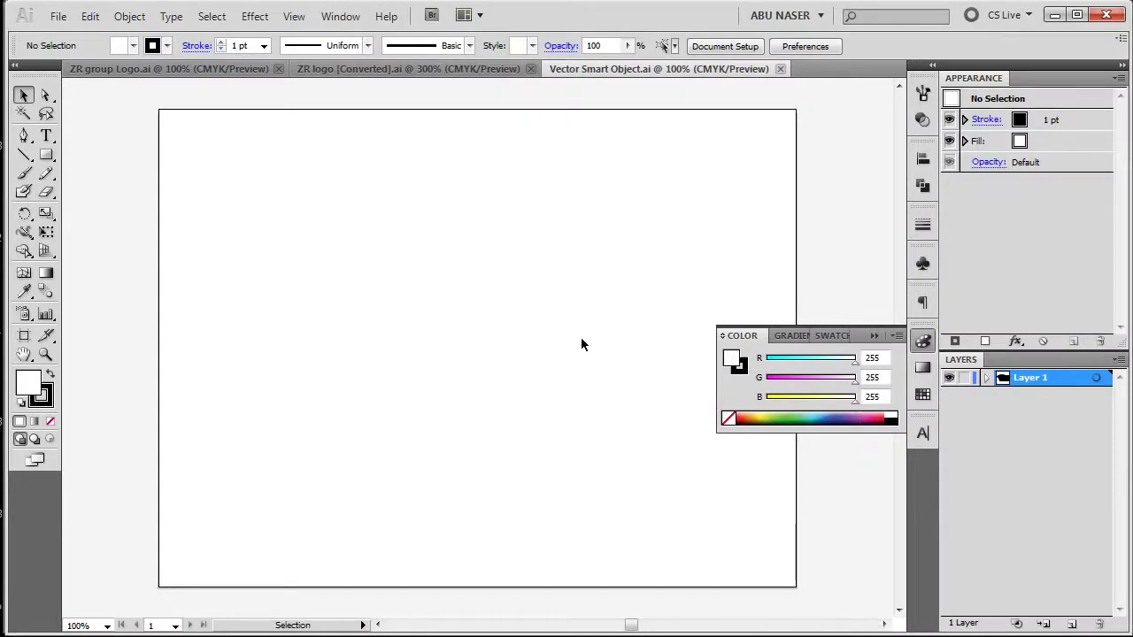
Frame the dense grid hatching and marquee-select all its paths to drag into the banner
key(ctrl+minus)
key(ctrl+minus)
key(ctrl+minus)
key(ctrl+minus)
key(ctrl+minus)
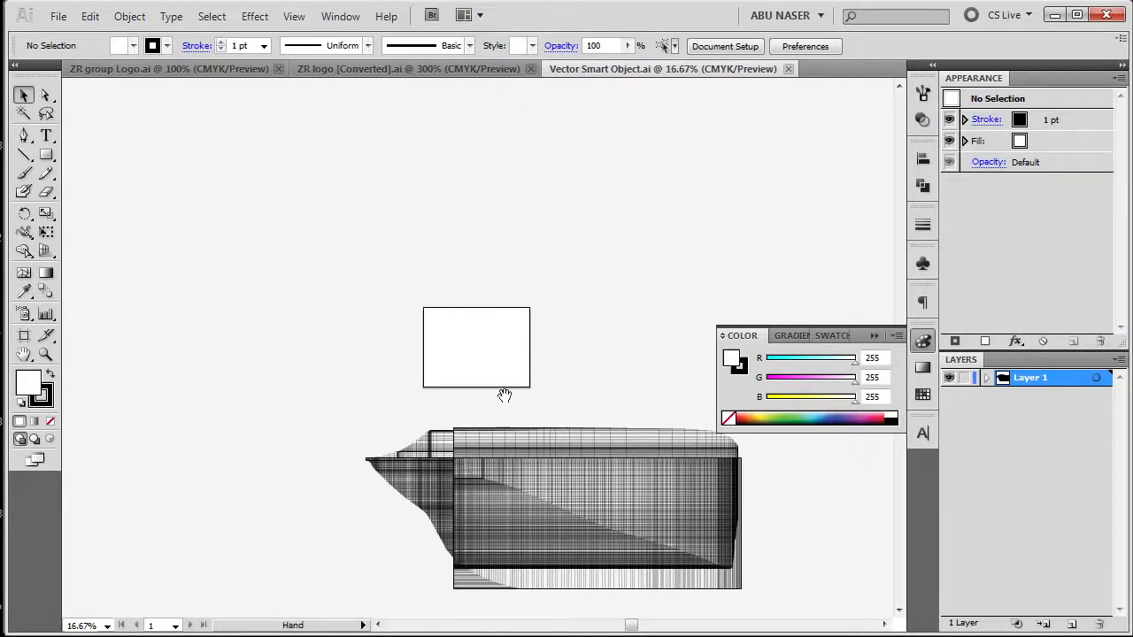
drag(504, 396, 478, 251)
key(ctrl+plus)
key(ctrl+plus)
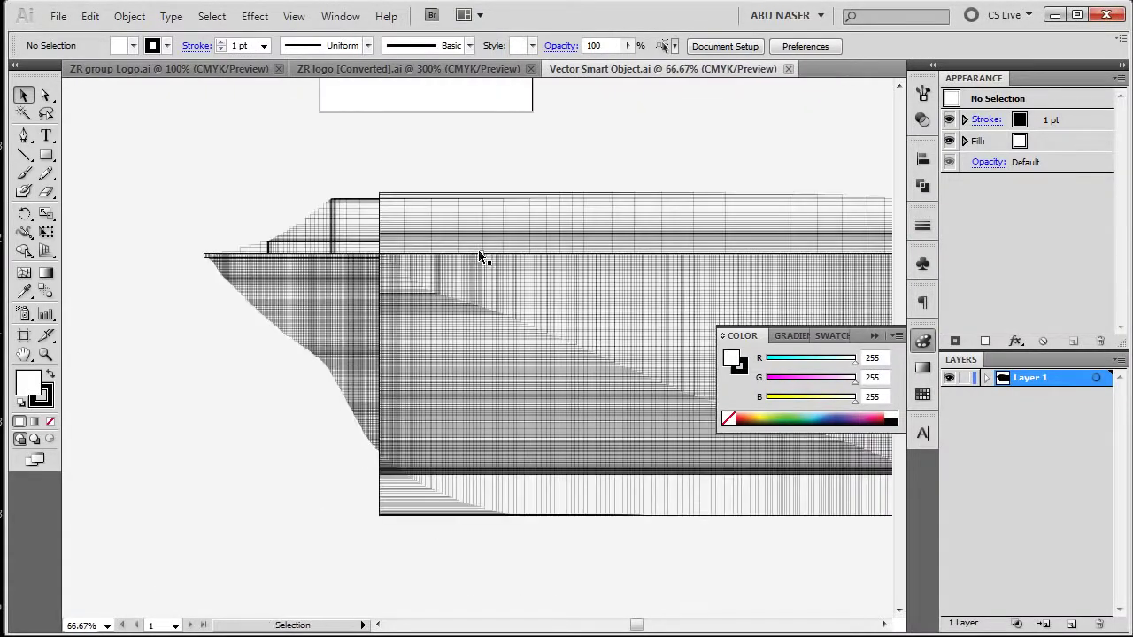
key(ctrl+plus)
key(ctrl+plus)
drag(405, 296, 404, 365)
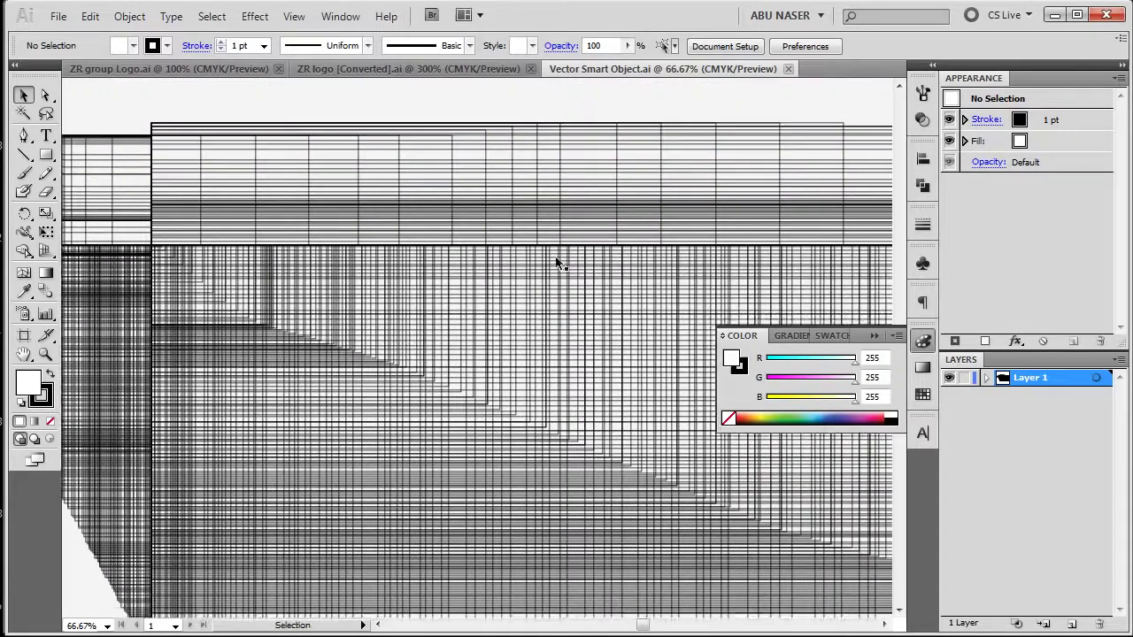
click(538, 256)
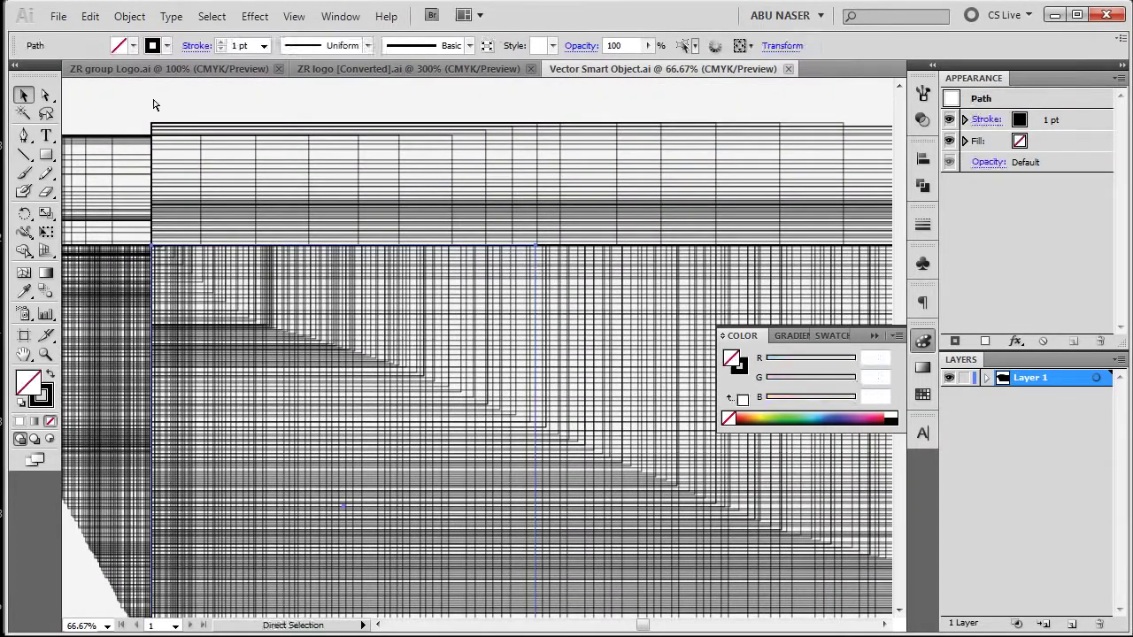
mouse_move(154, 104)
mouse_down()
mouse_move(303, 222)
mouse_move(175, 630)
mouse_up()
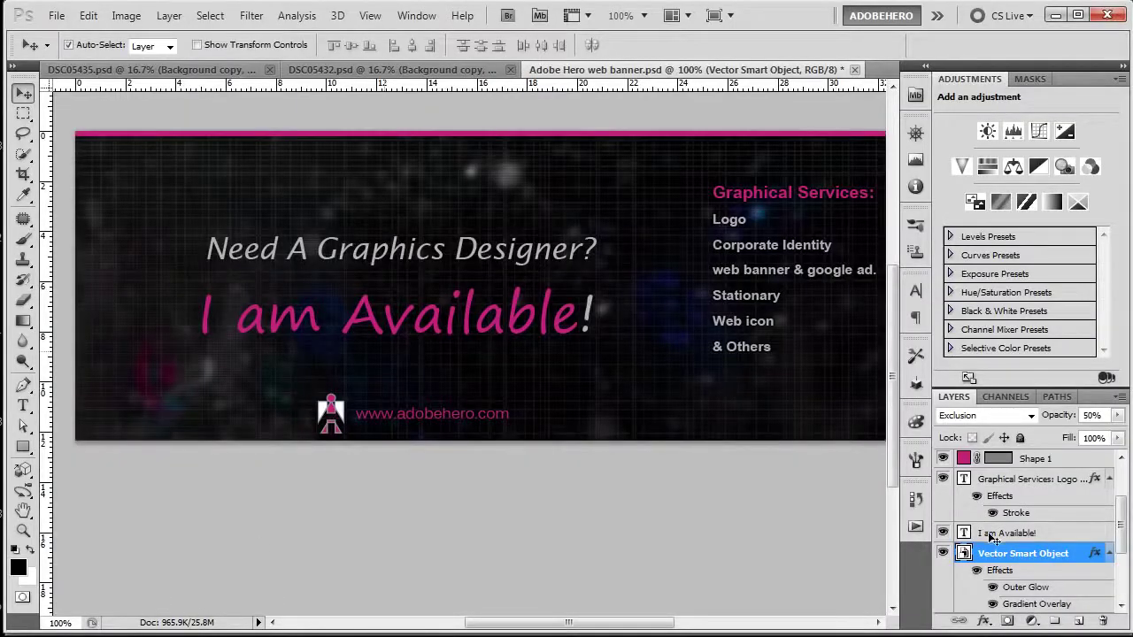
Paste the grid artwork into the banner as a Vector Smart Object layer and hide it
key(ctrl+v)
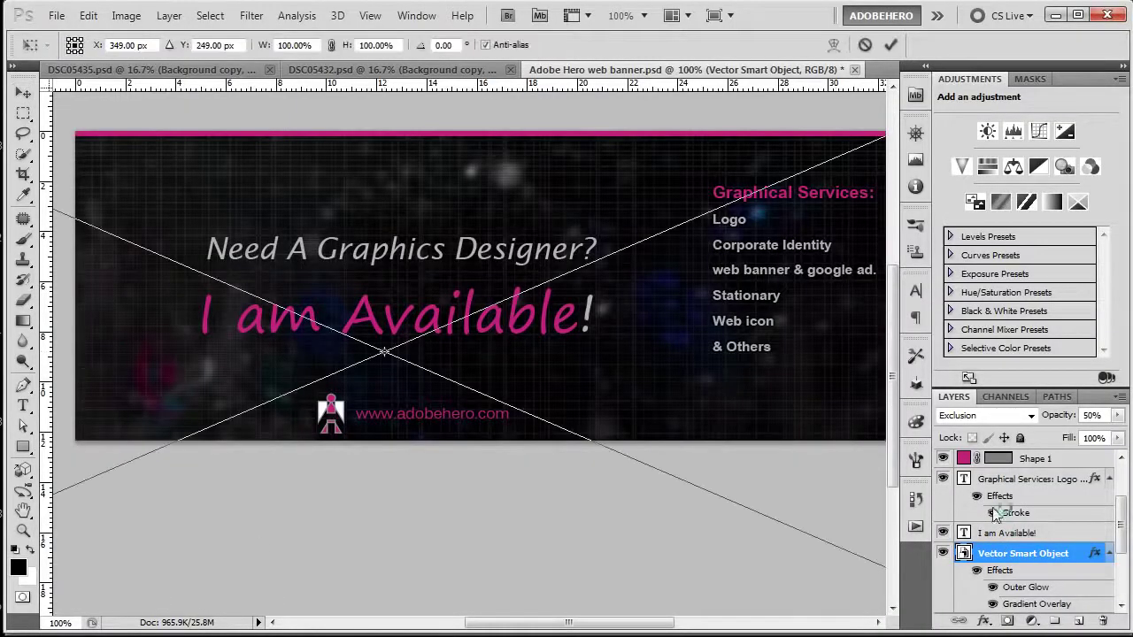
key(Return)
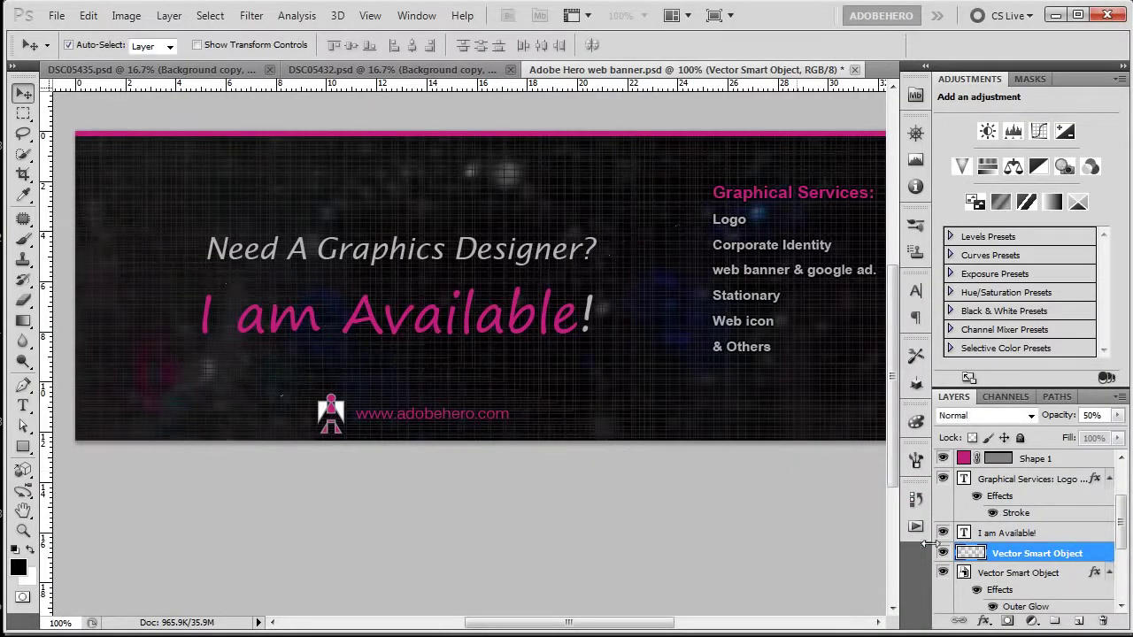
click(943, 554)
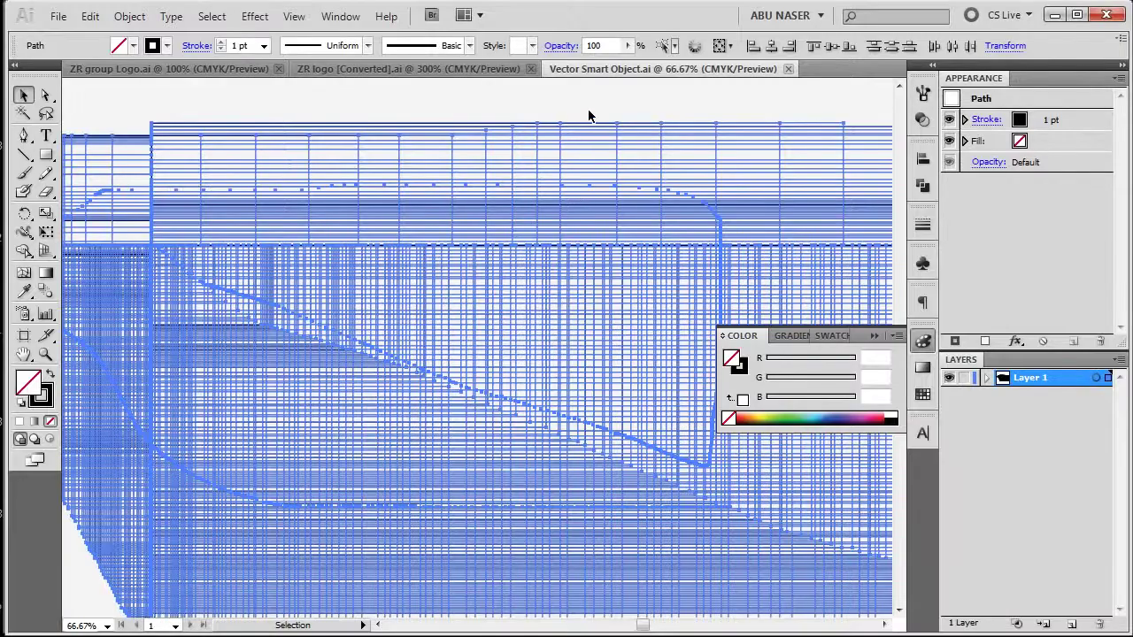
Delete a large block of grid paths, then undo that deletion
click(590, 116)
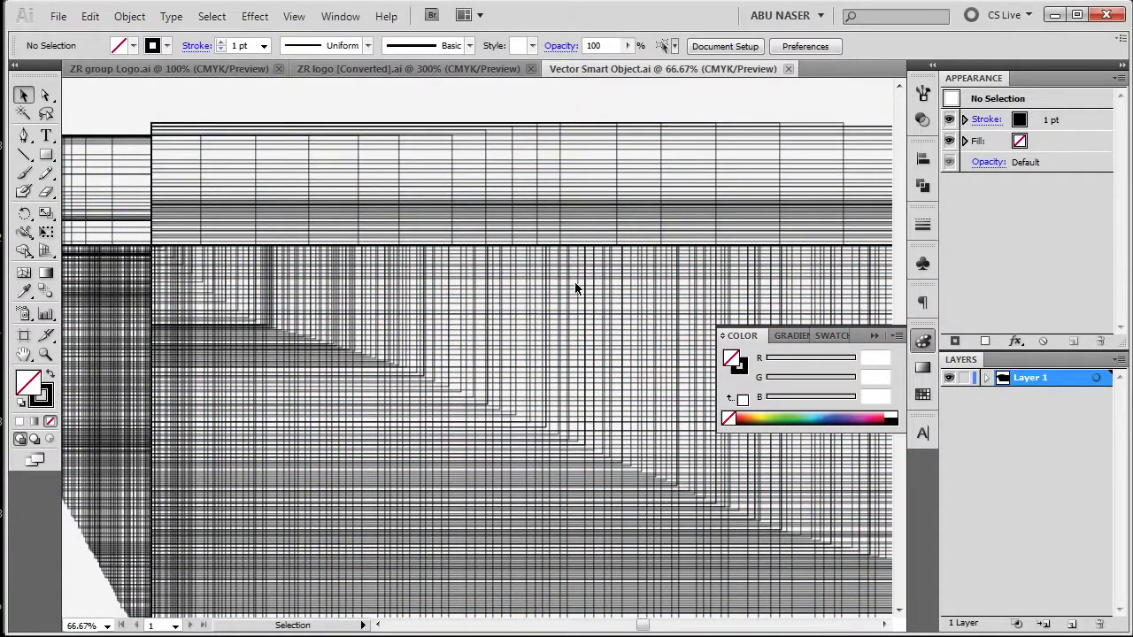
click(506, 168)
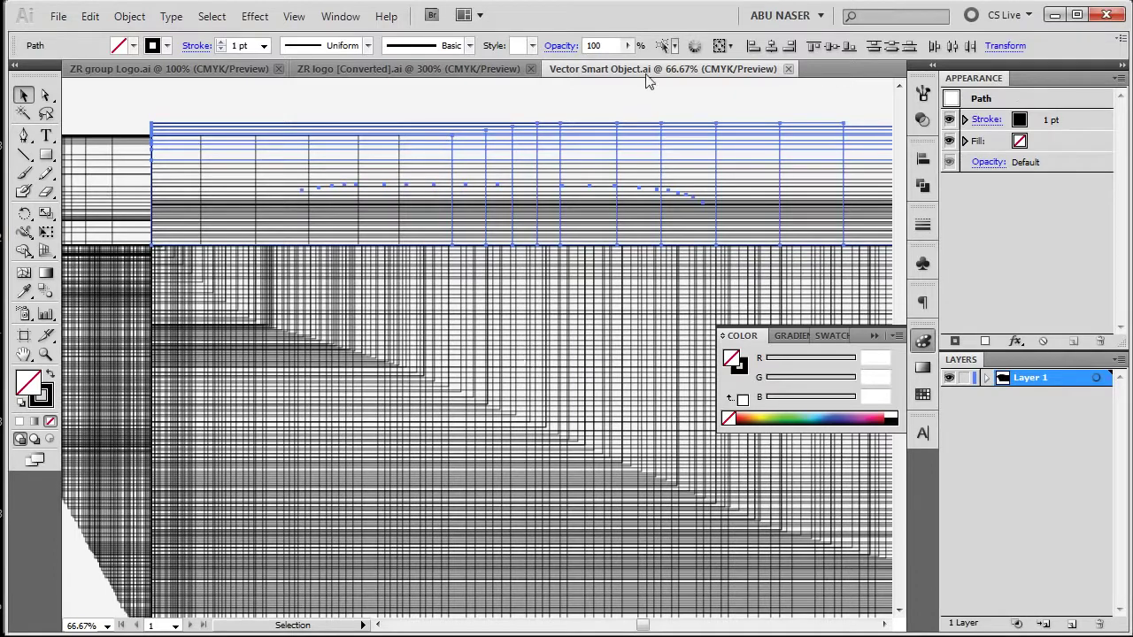
click(634, 95)
drag(571, 108, 700, 525)
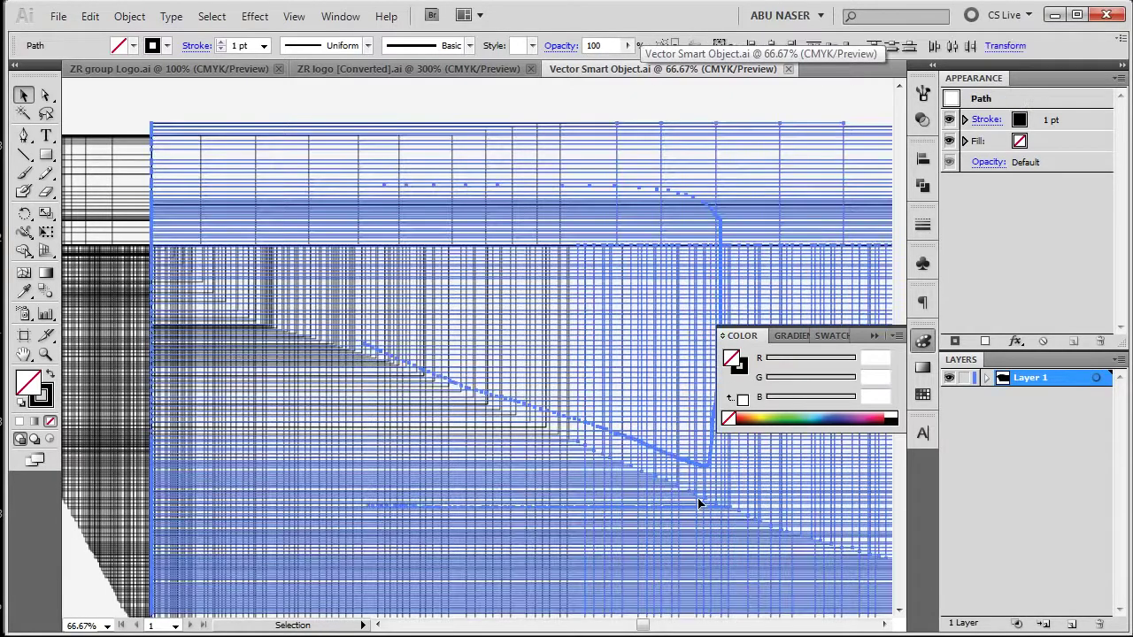
key(Delete)
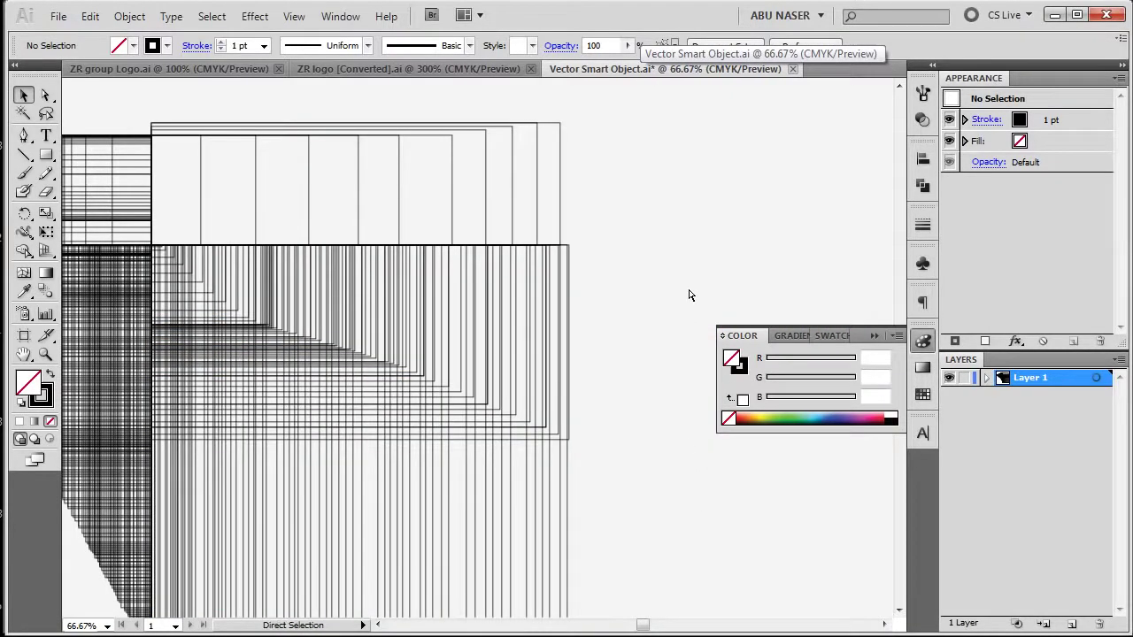
key(ctrl+z)
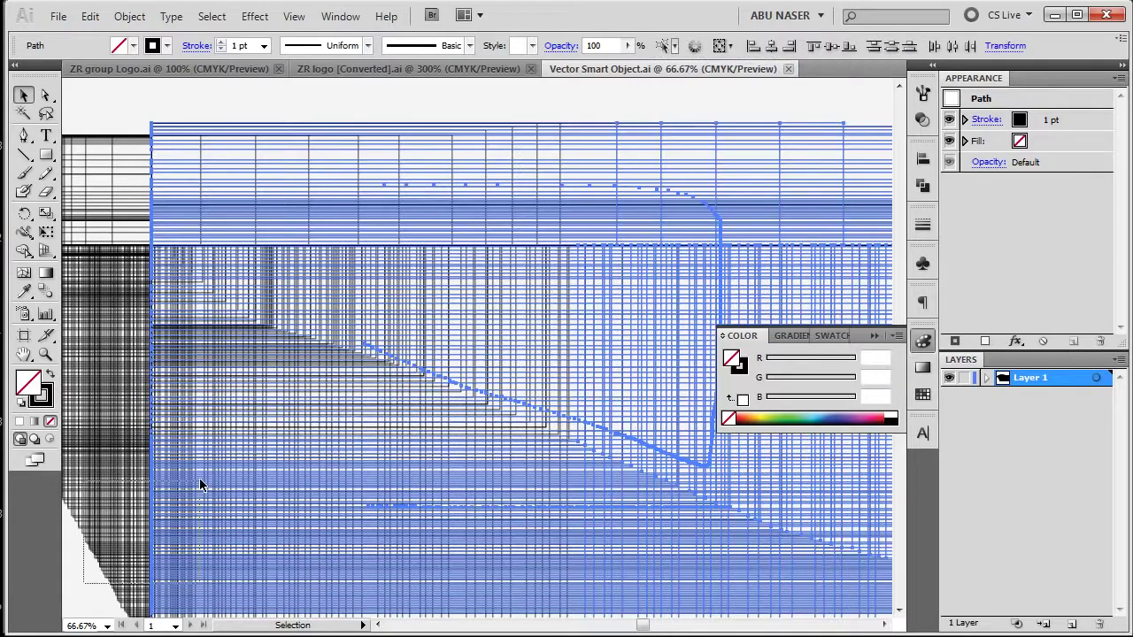
Delete the small upper-left grid object and a large set of paths, then save
click(200, 485)
click(248, 107)
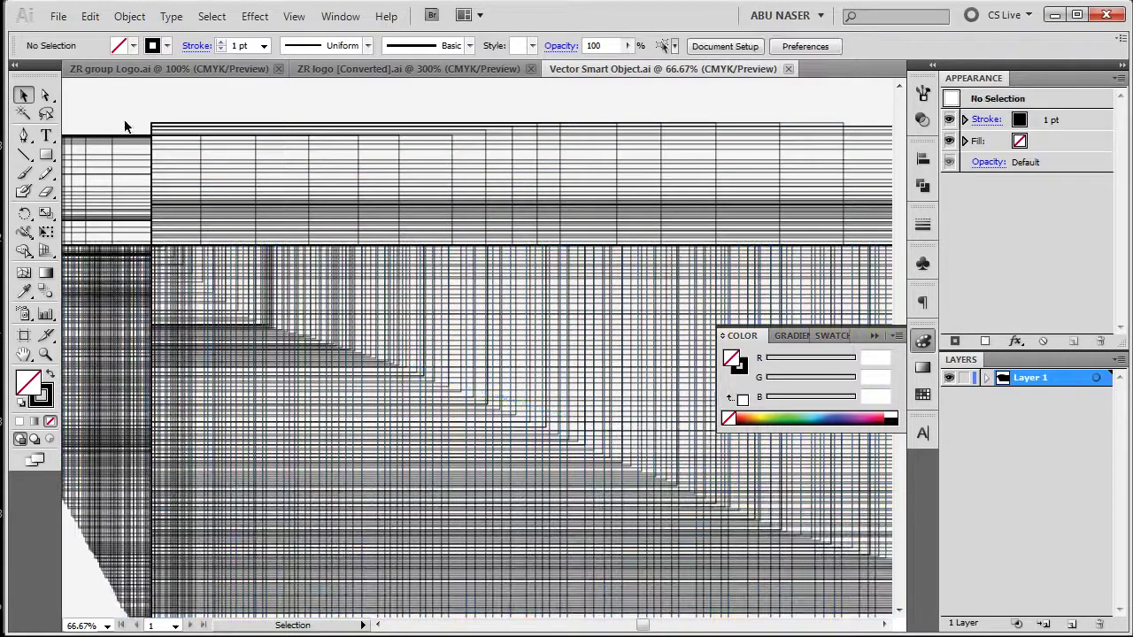
click(118, 196)
key(Delete)
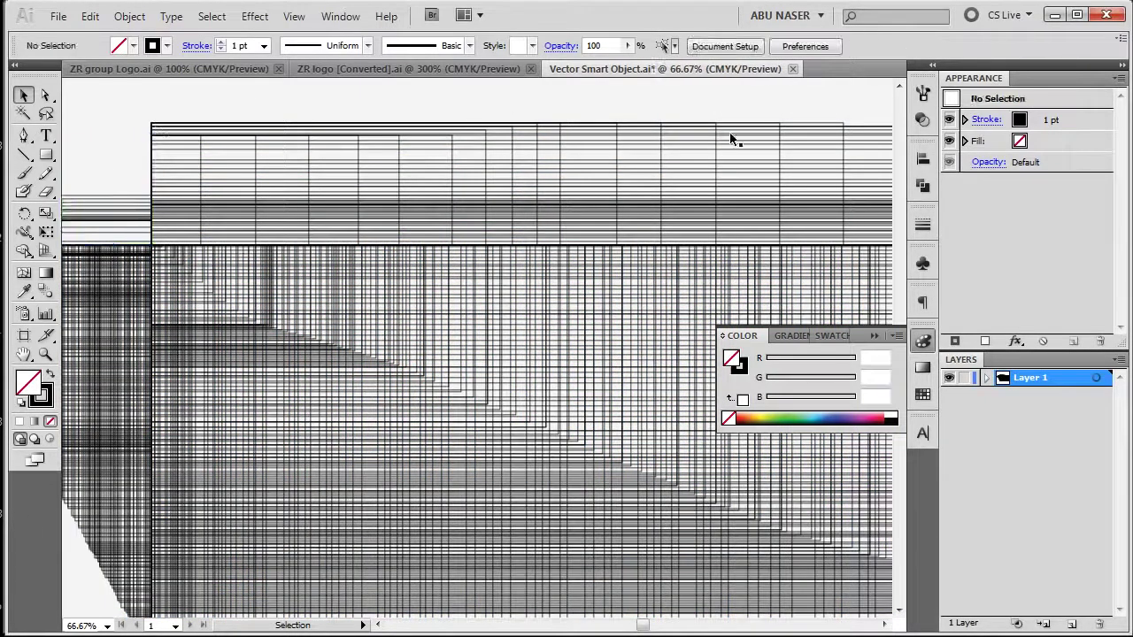
click(805, 306)
key(Delete)
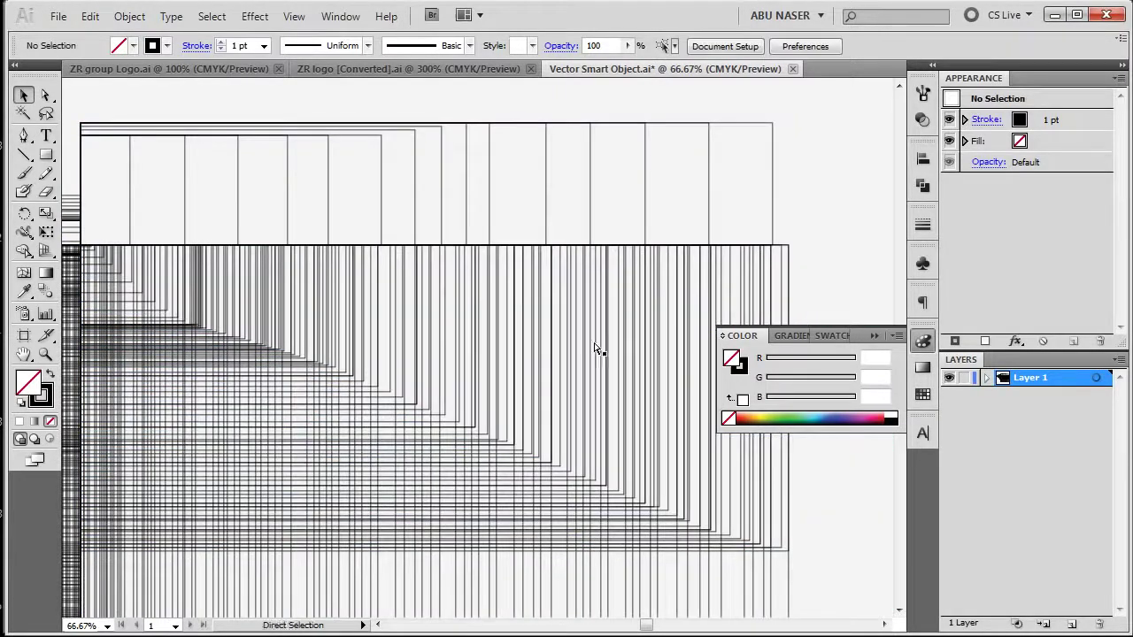
key(ctrl+s)
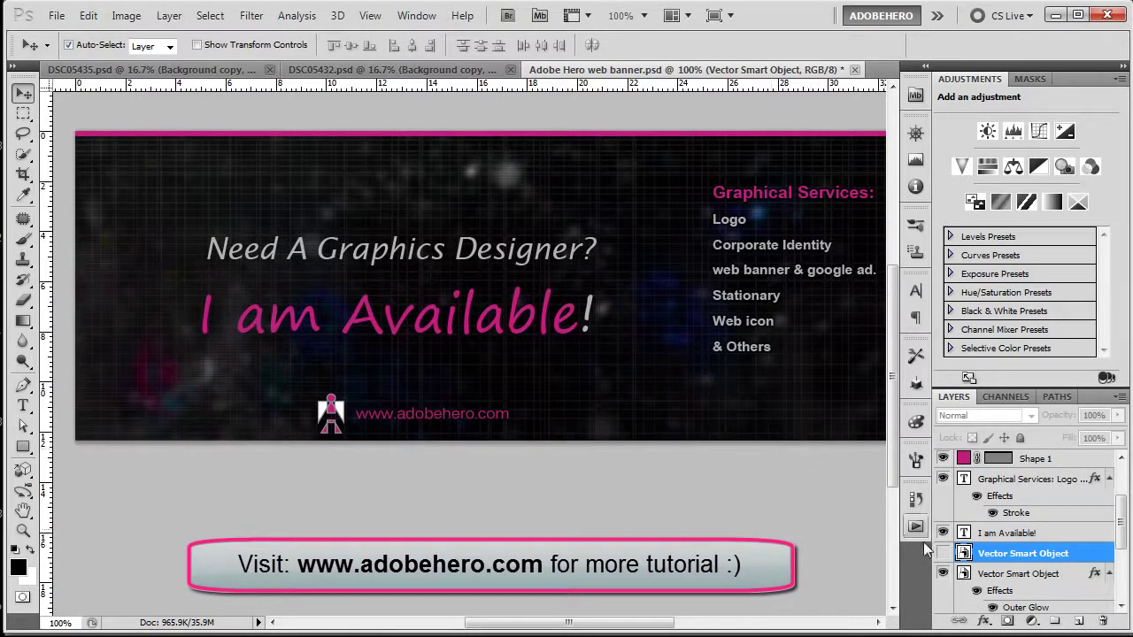
Hide the pasted layer and open the lower Vector Smart Object as Vector Smart Object1.ai
click(943, 553)
click(967, 575)
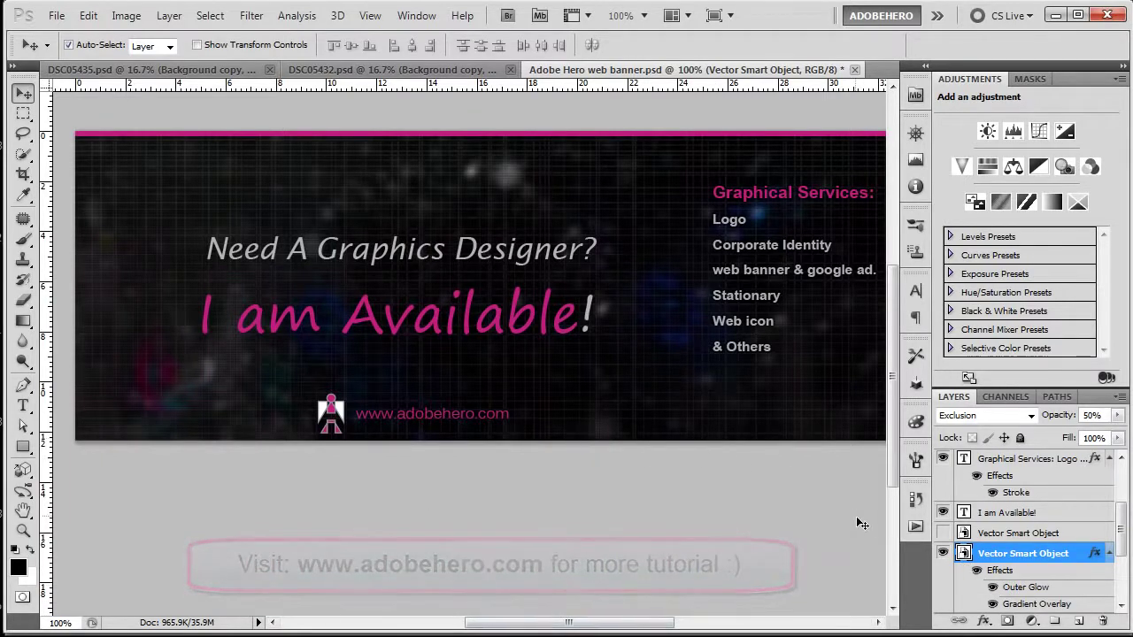
double_click(963, 555)
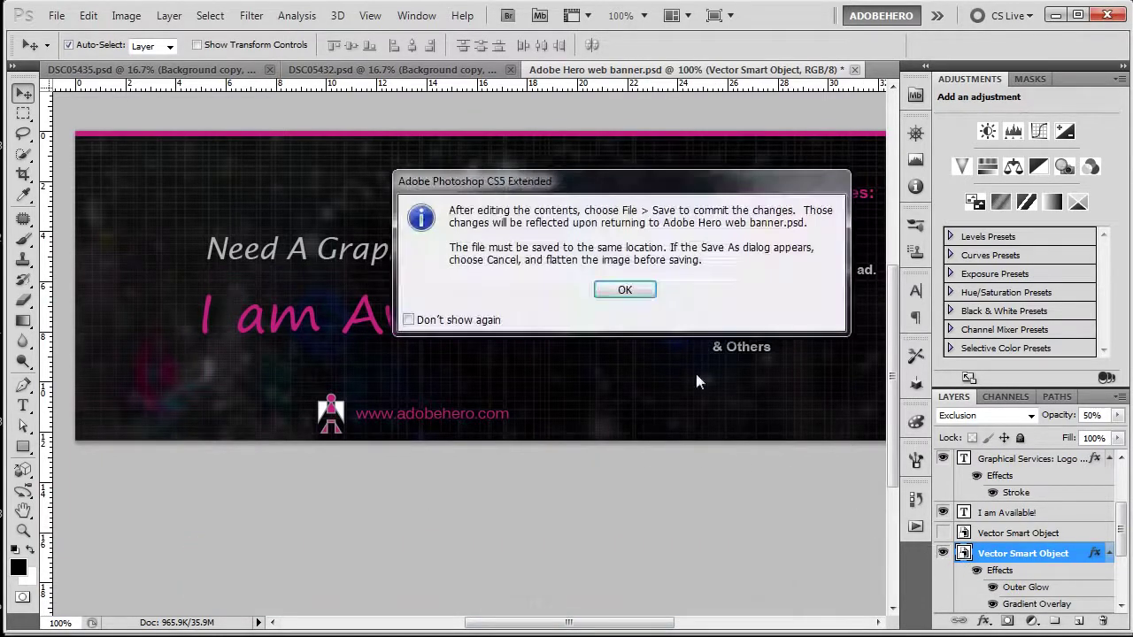
click(624, 292)
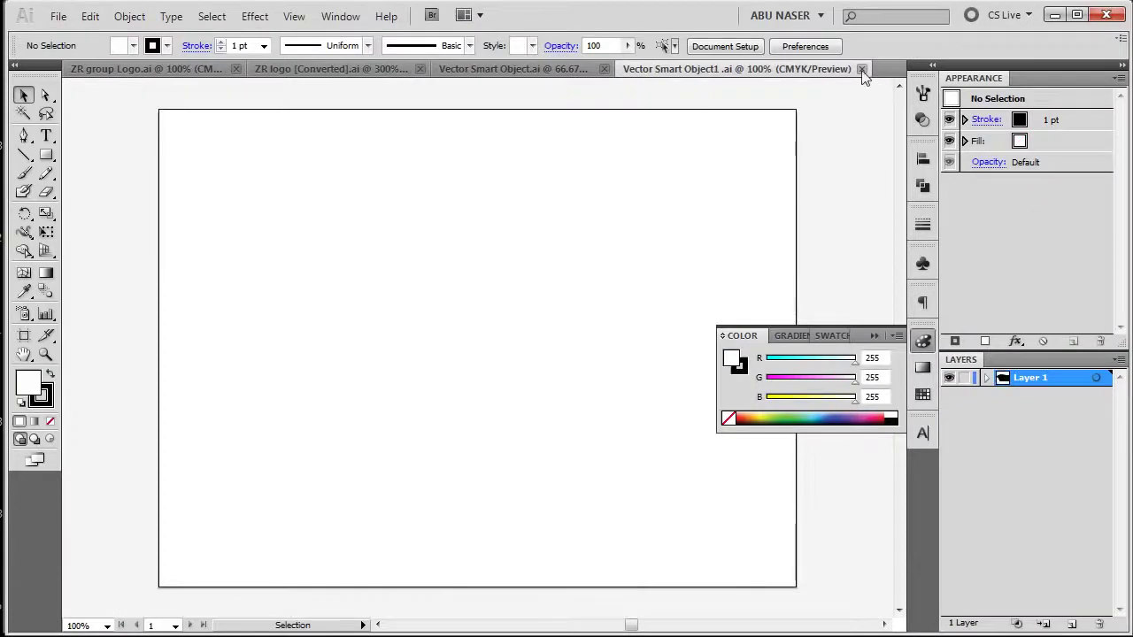
Pan the blank Illustrator artboard, then go back to the Photoshop banner
mouse_move(561, 458)
mouse_down()
mouse_move(559, 415)
mouse_move(478, 419)
mouse_up()
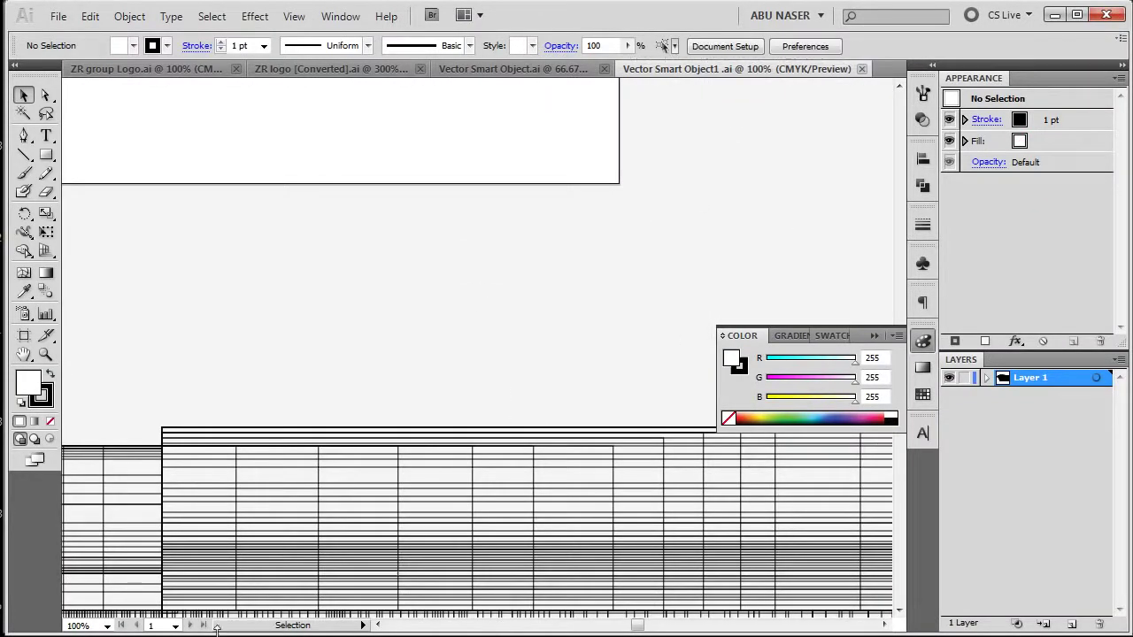
click(206, 609)
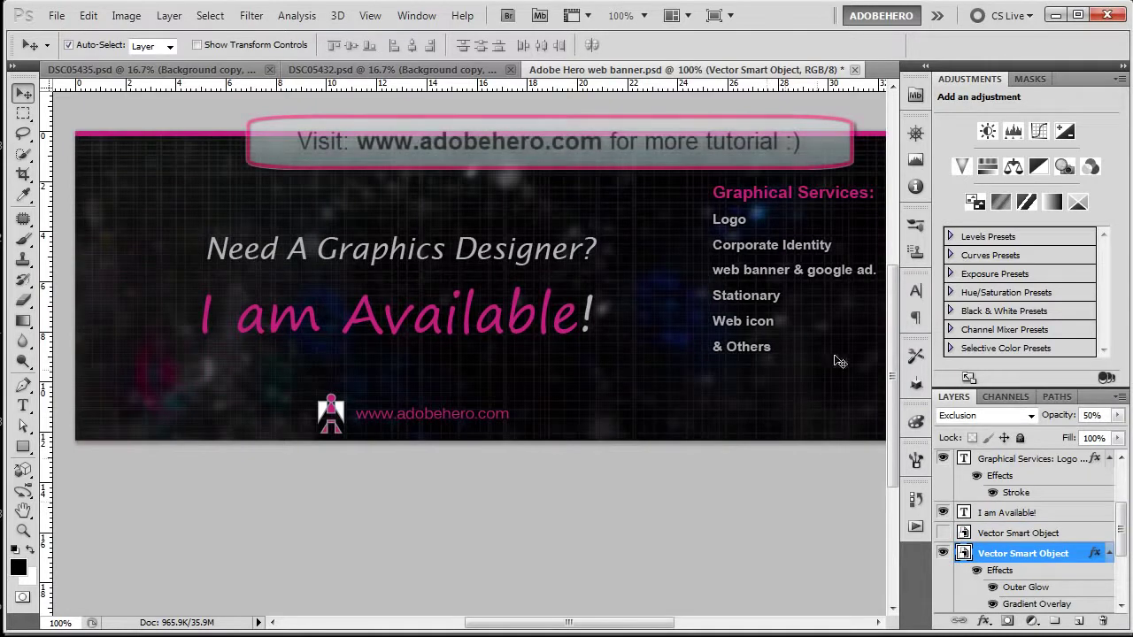
scroll(985, 551, down, 3)
scroll(985, 550, up, 2)
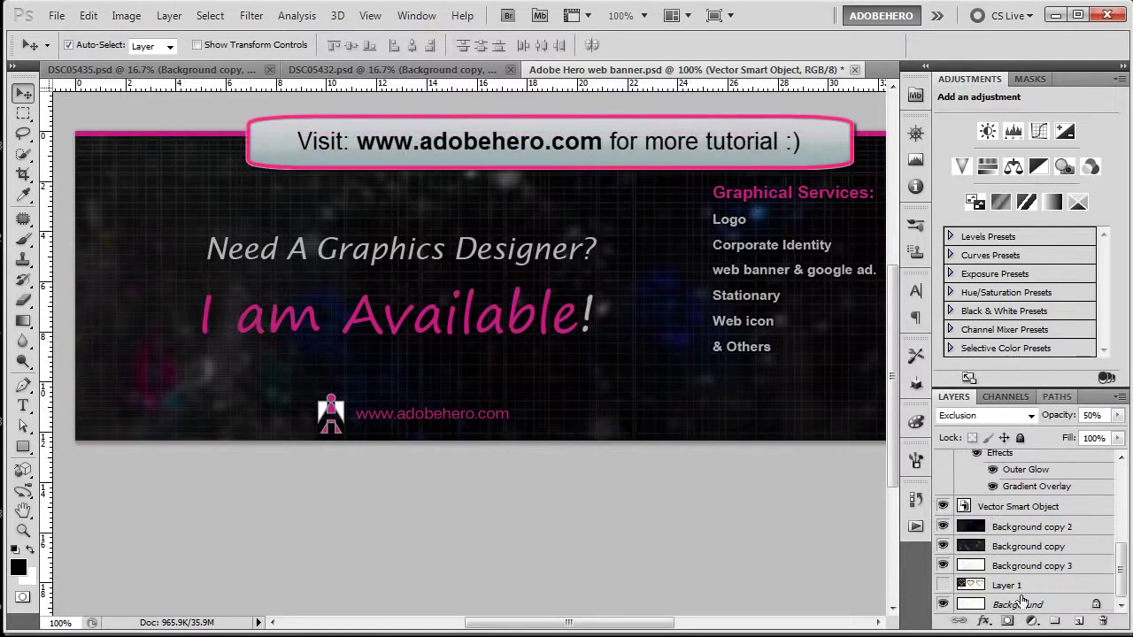
scroll(983, 567, up, 3)
scroll(983, 566, up, 3)
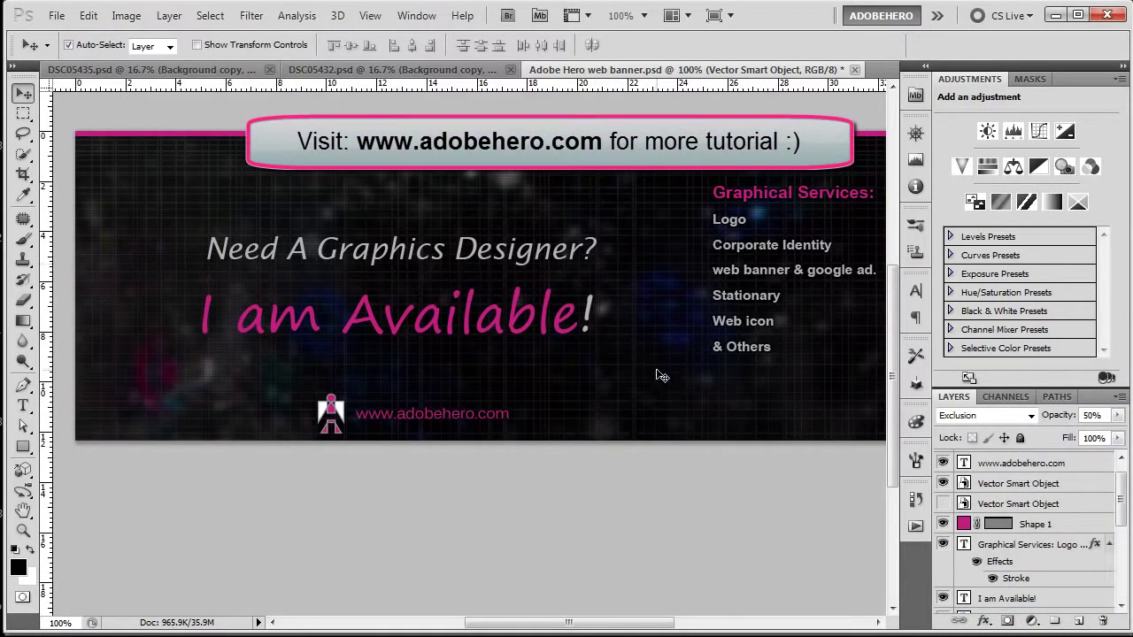
scroll(607, 384, up, 1)
scroll(607, 385, up, 1)
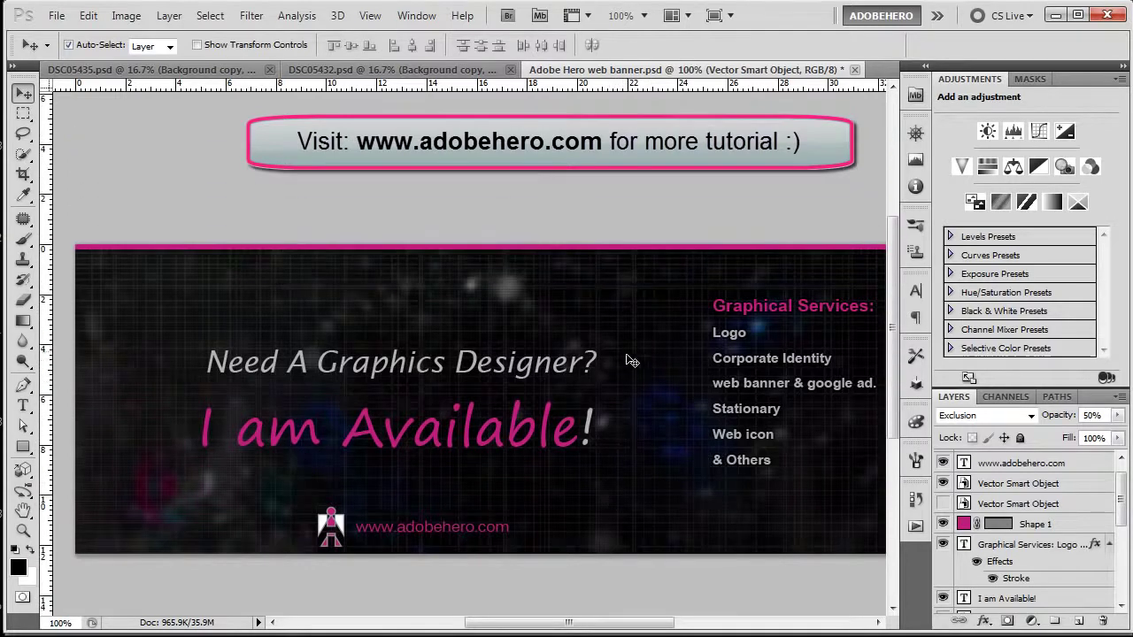
scroll(443, 346, down, 1)
scroll(544, 372, right, 1)
scroll(602, 366, down, 1)
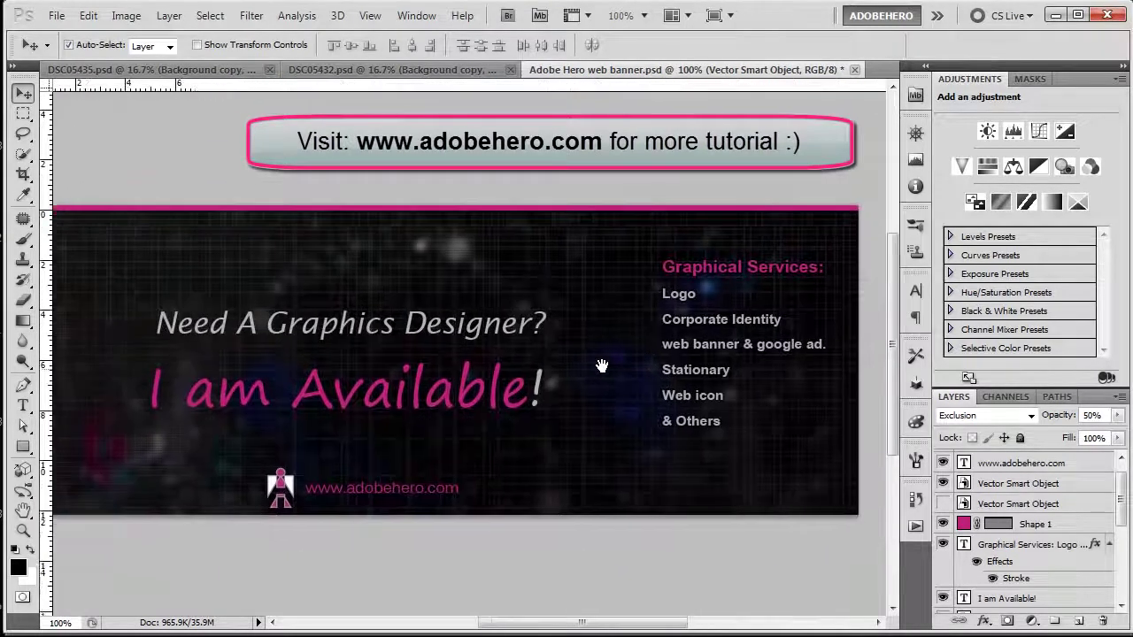
drag(546, 380, 598, 366)
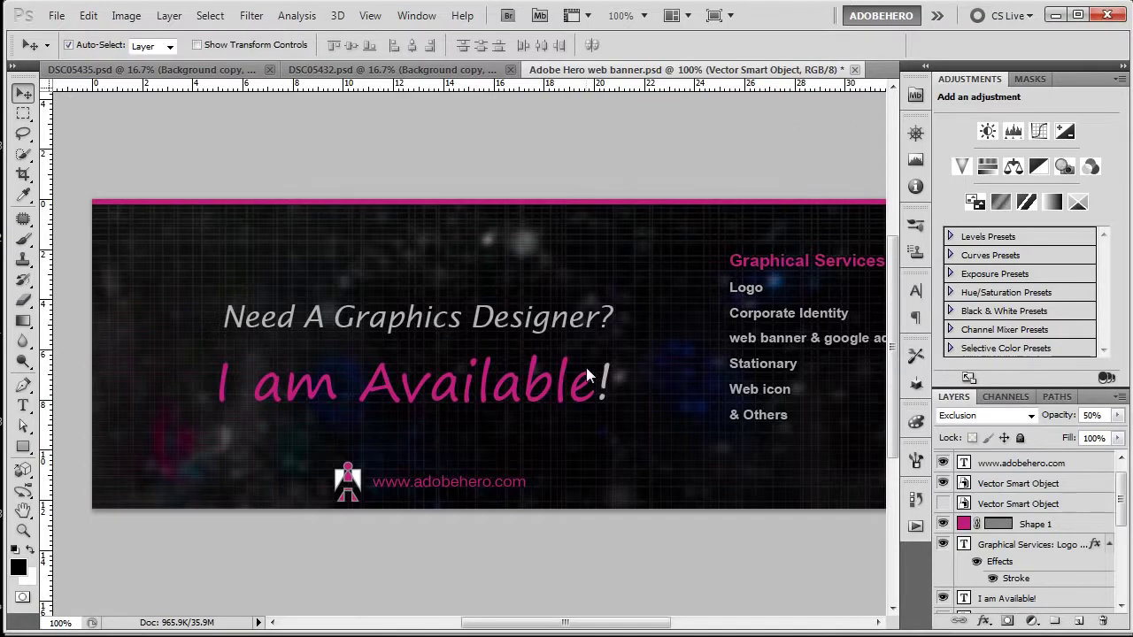
key(ctrl+shift+s)
click(773, 367)
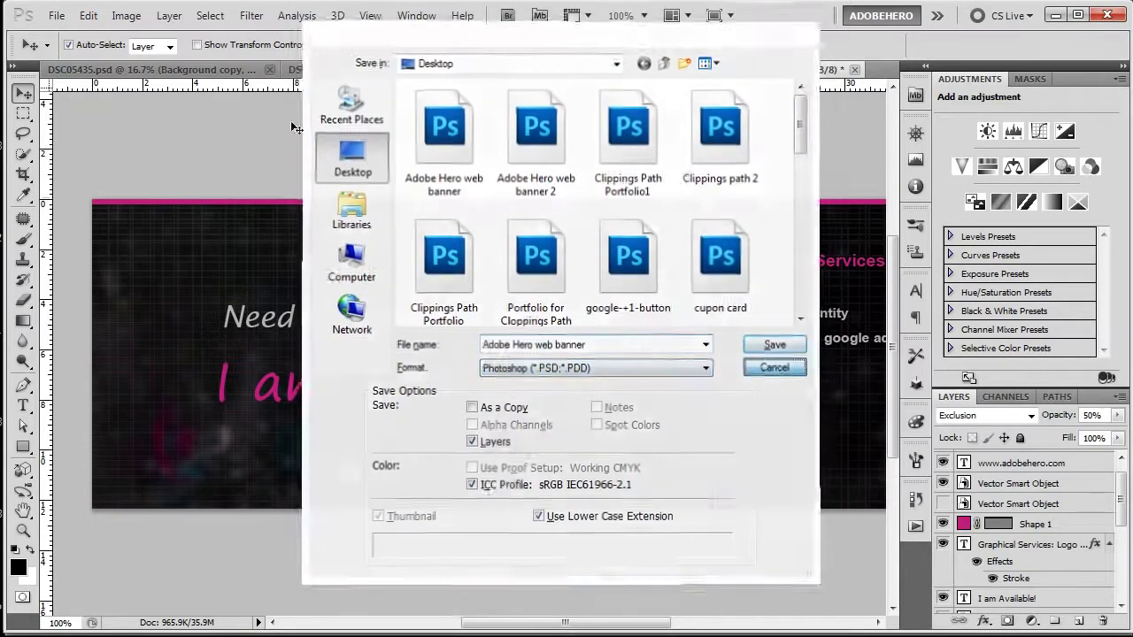
click(56, 15)
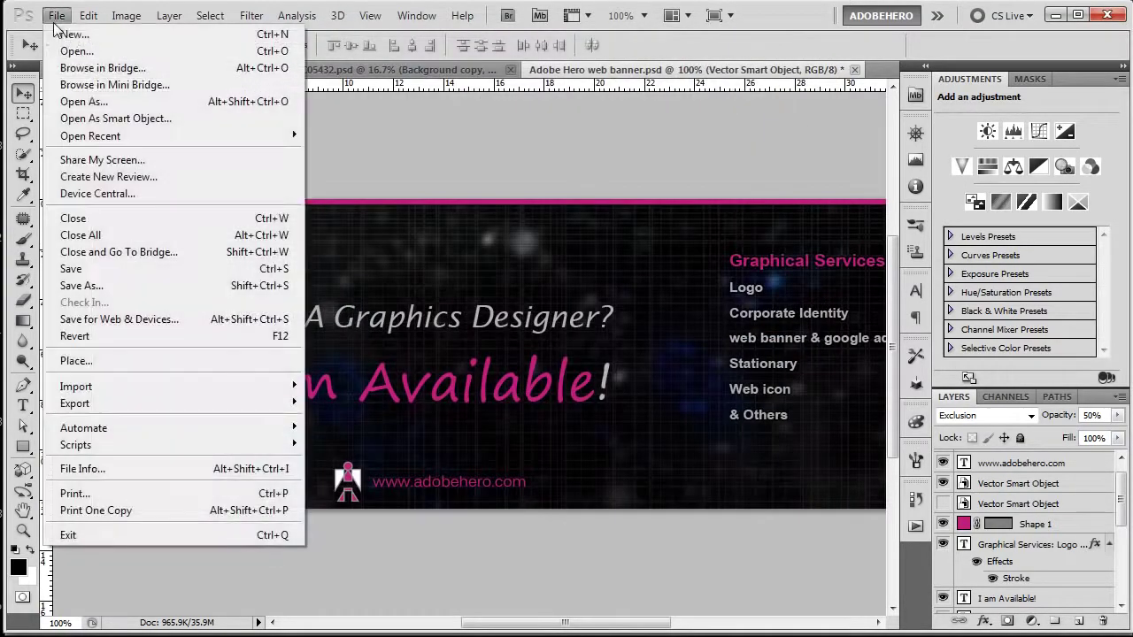
click(116, 285)
click(547, 370)
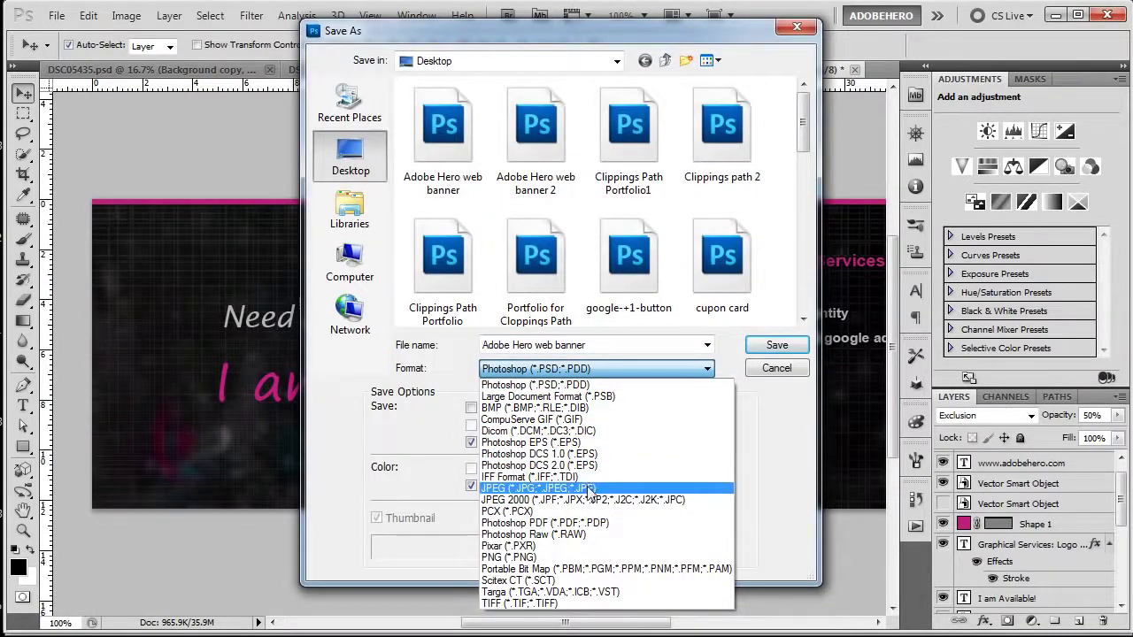
click(589, 489)
click(624, 370)
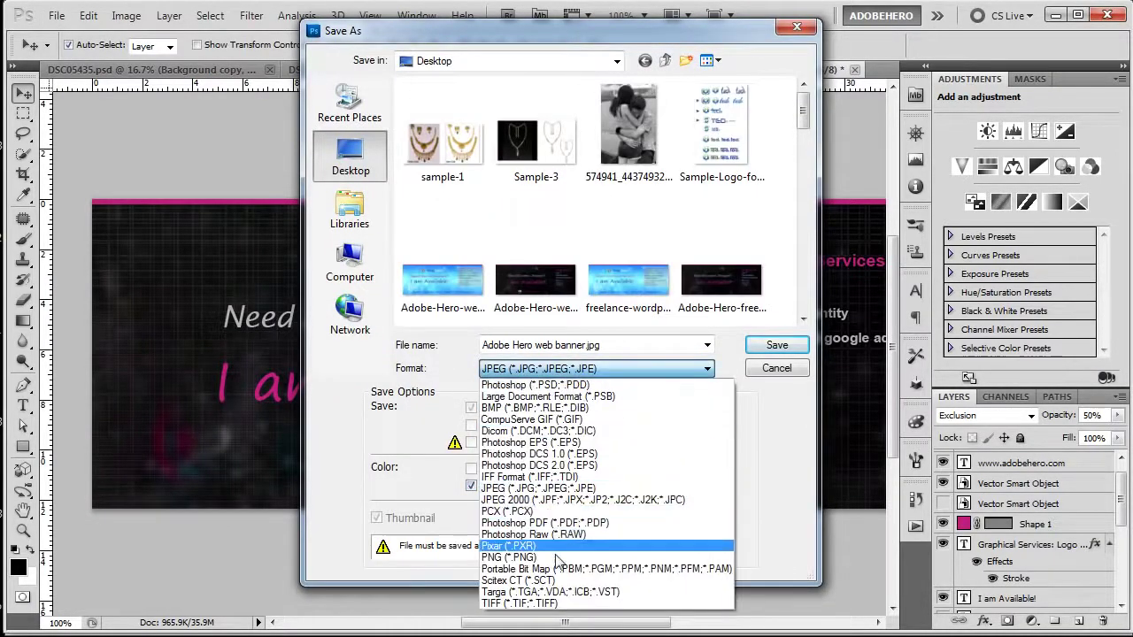
click(558, 558)
key(Return)
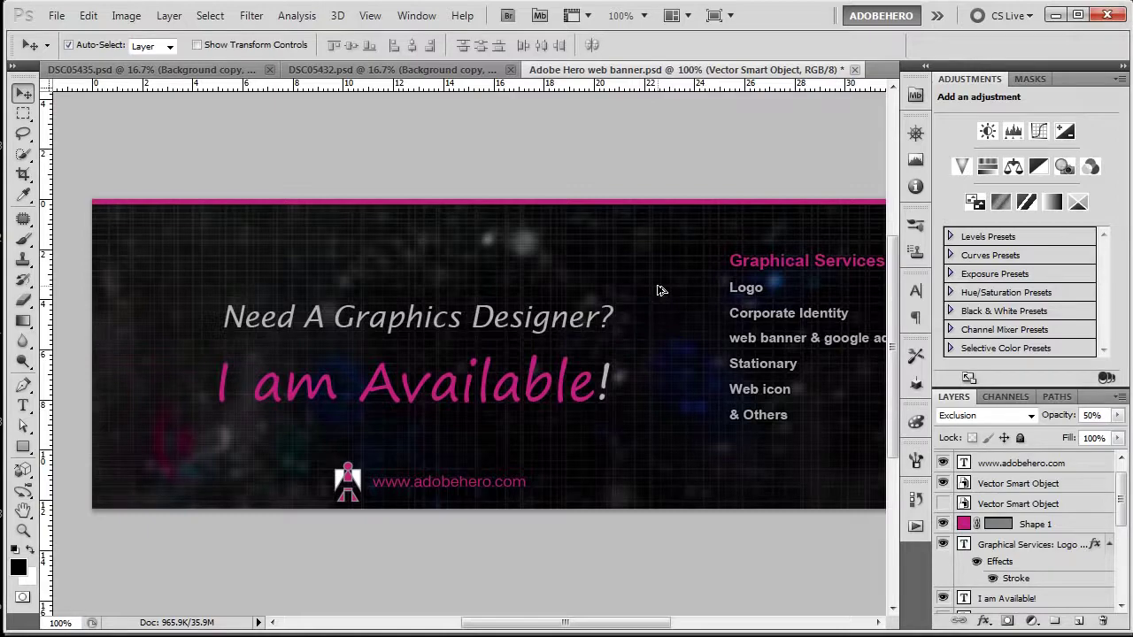
key(ctrl+alt+shift+s)
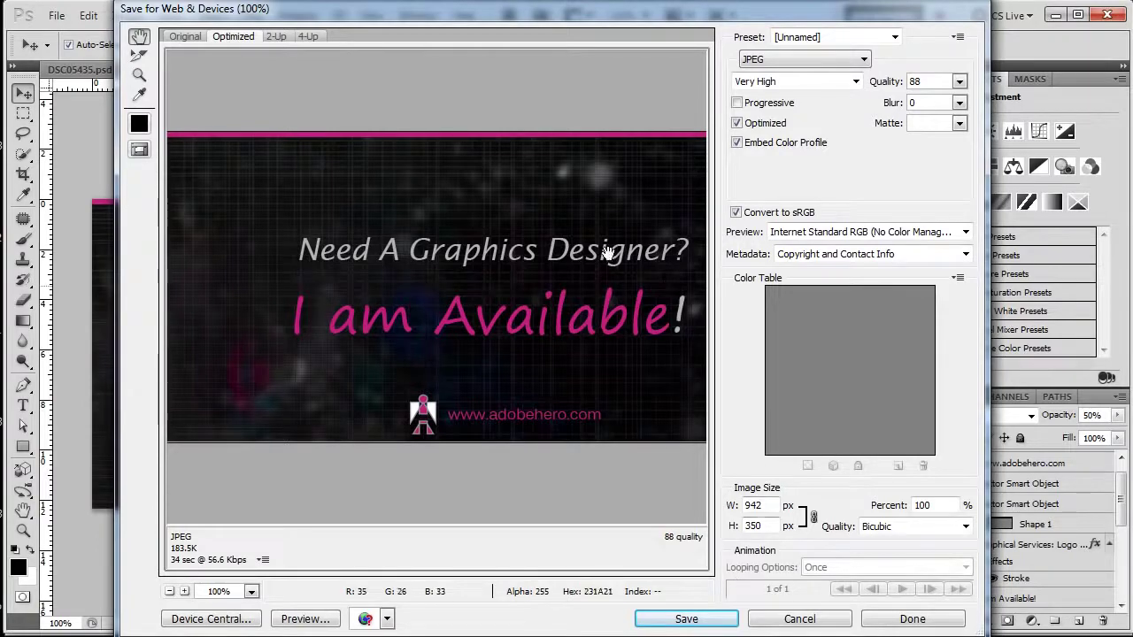
Cancel the current web export and reopen File > Save for Web & Devices
drag(554, 285, 424, 293)
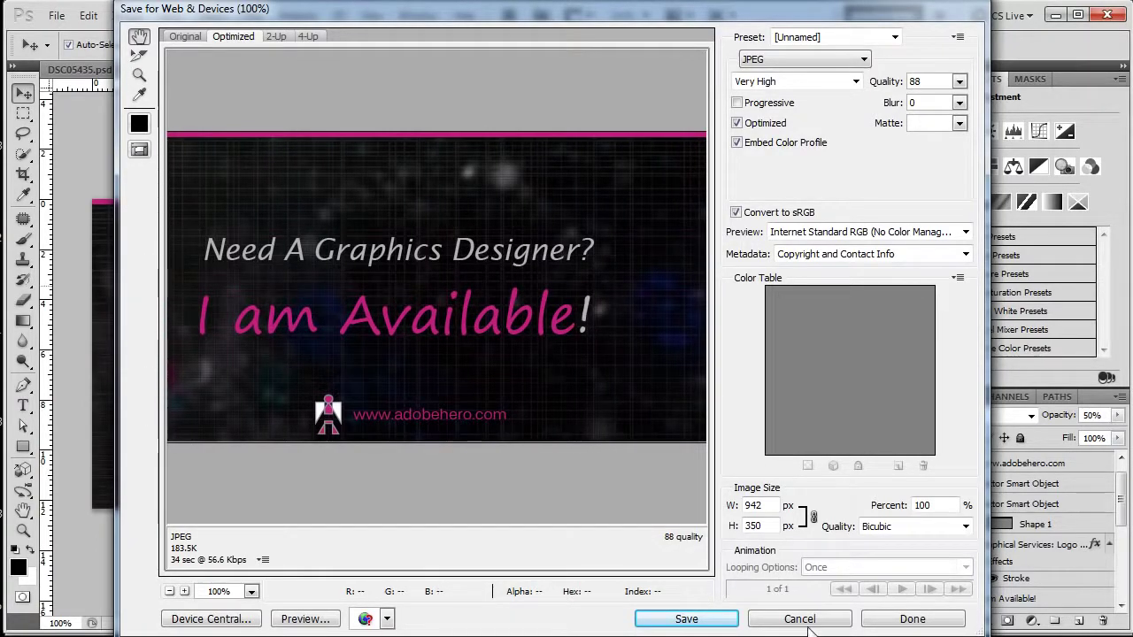
click(799, 619)
click(57, 16)
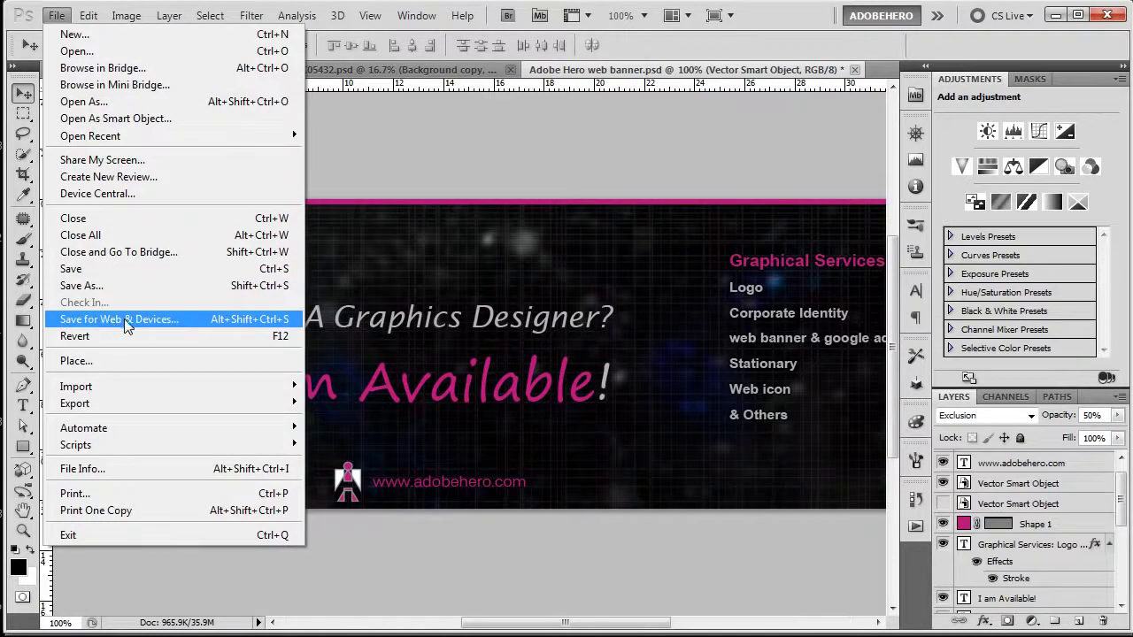
click(147, 320)
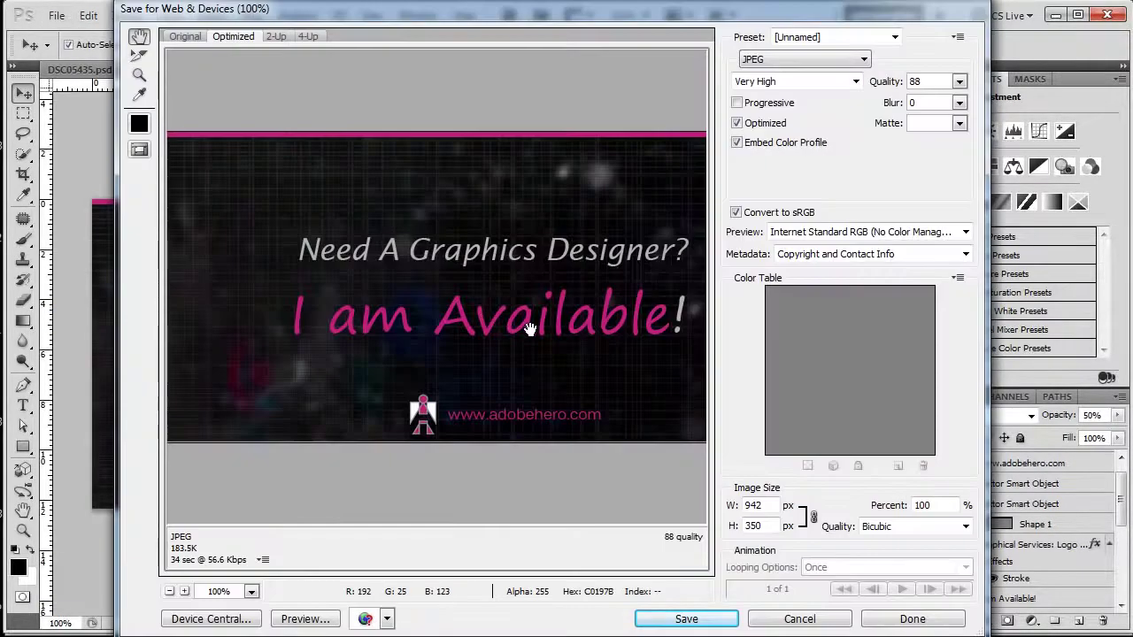
mouse_move(530, 326)
mouse_down()
mouse_move(332, 325)
mouse_move(425, 319)
mouse_up()
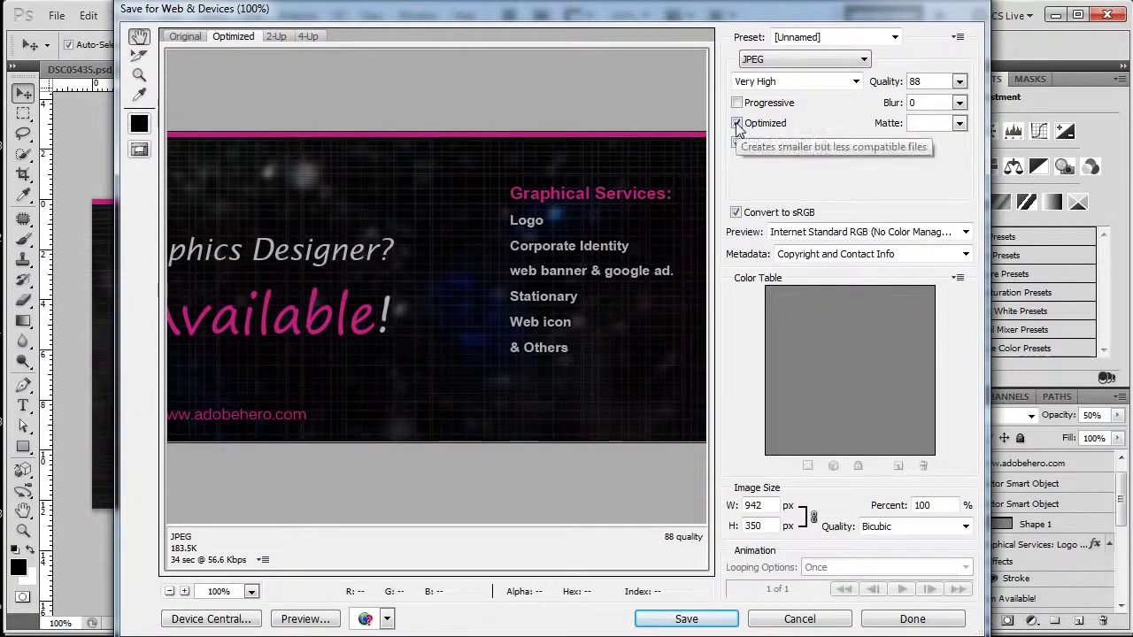
mouse_move(738, 125)
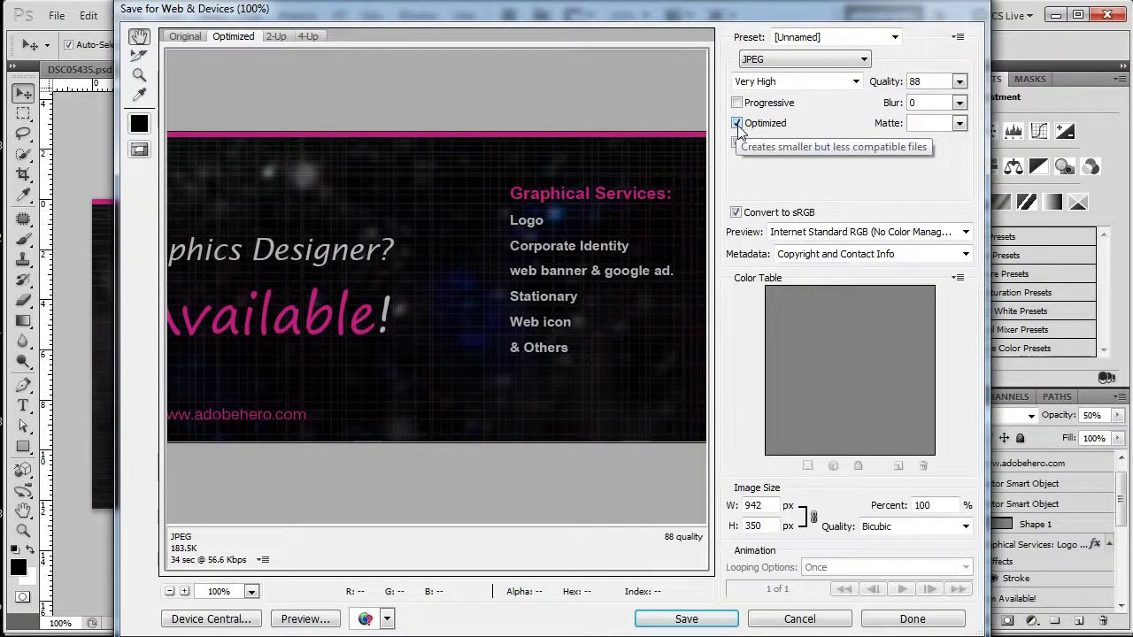
Toggle JPEG Optimized off and back on, keeping JPEG, for a 183.5K estimate
click(738, 125)
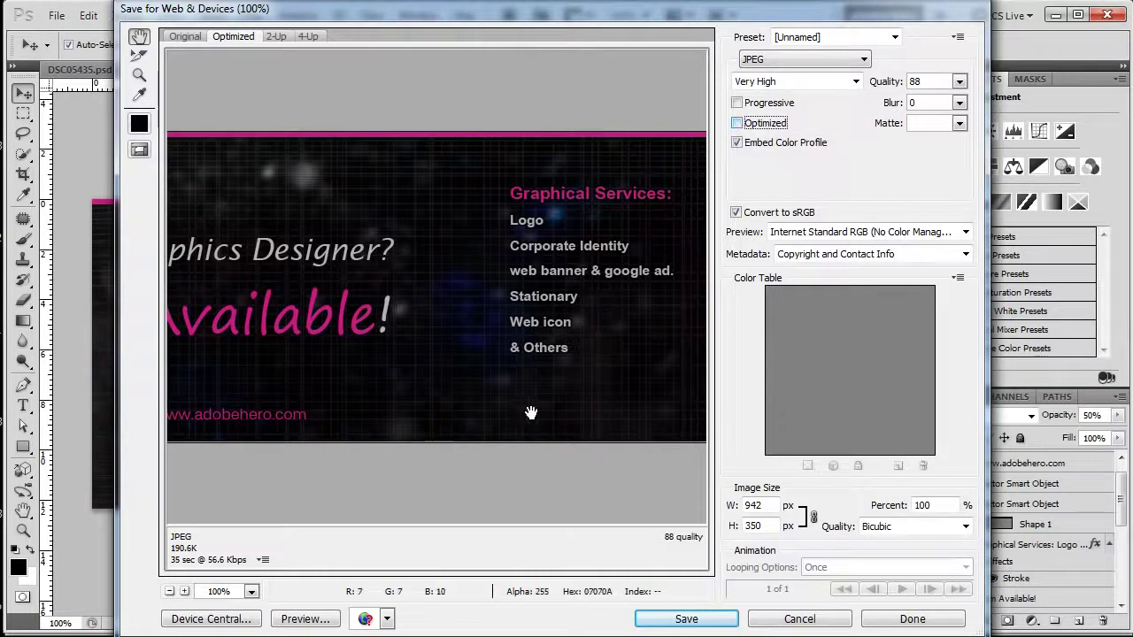
mouse_move(314, 333)
mouse_down()
mouse_move(539, 321)
mouse_move(417, 341)
mouse_up()
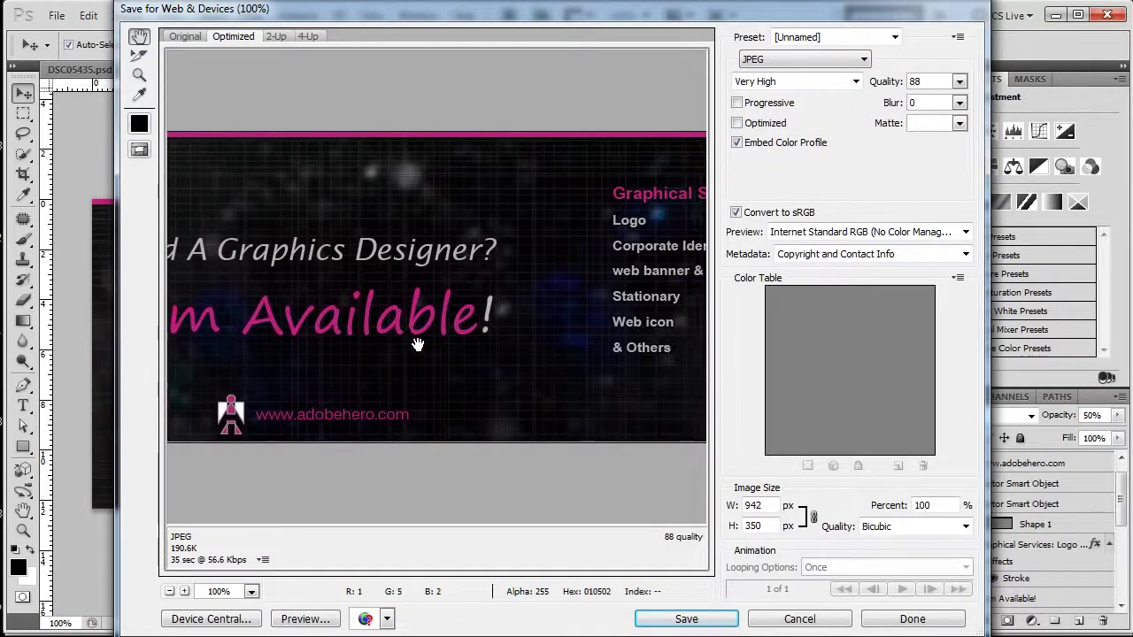
click(816, 59)
click(797, 89)
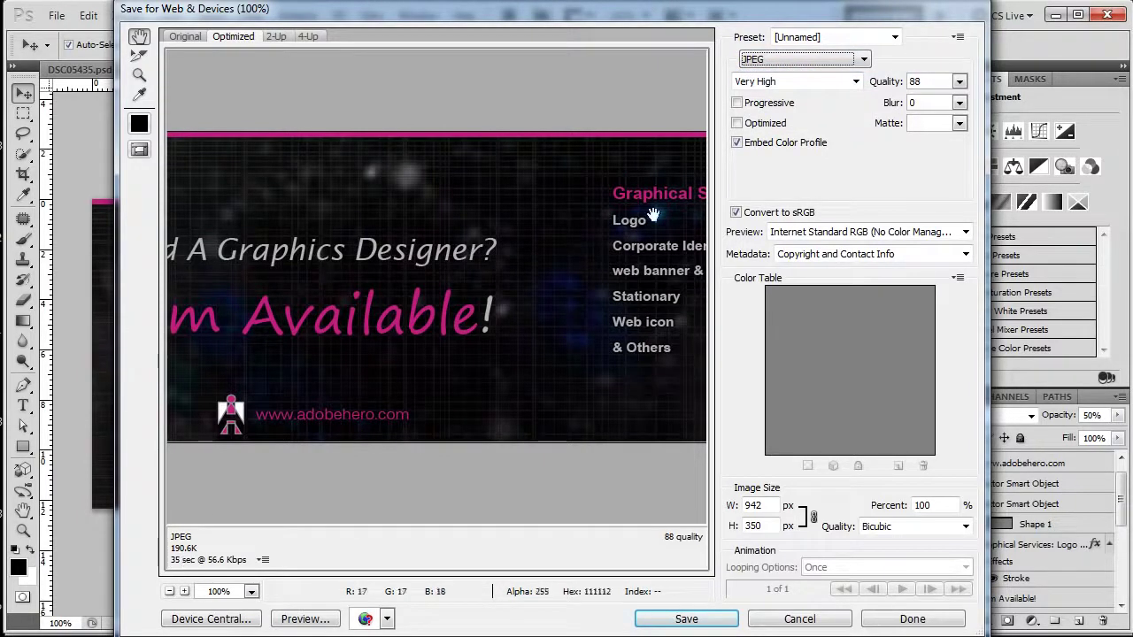
click(736, 124)
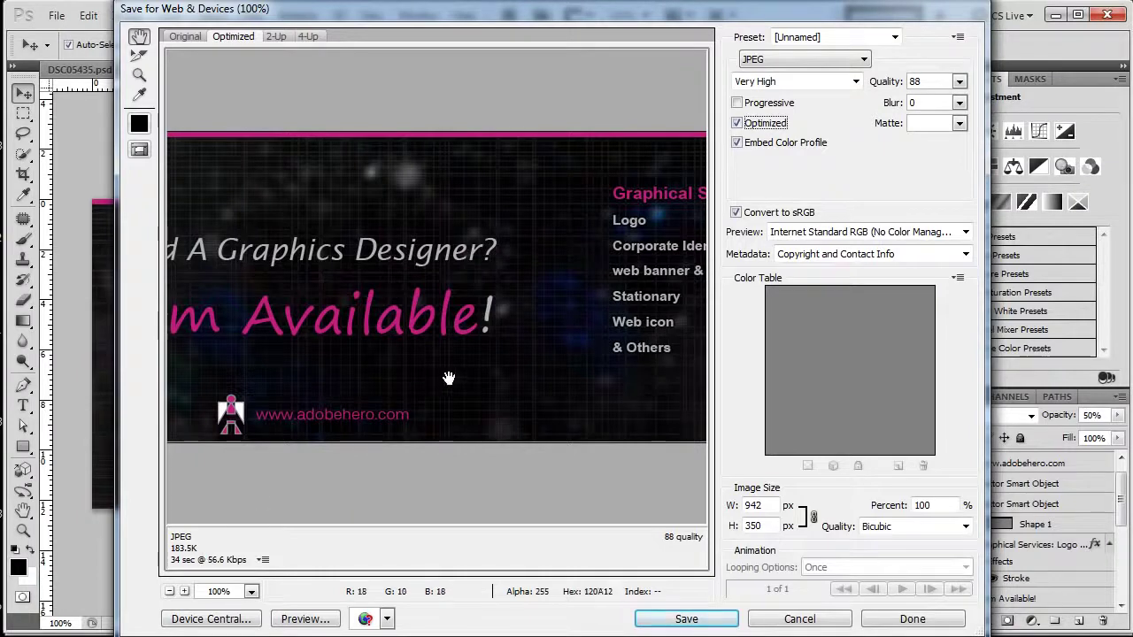
drag(510, 348, 403, 348)
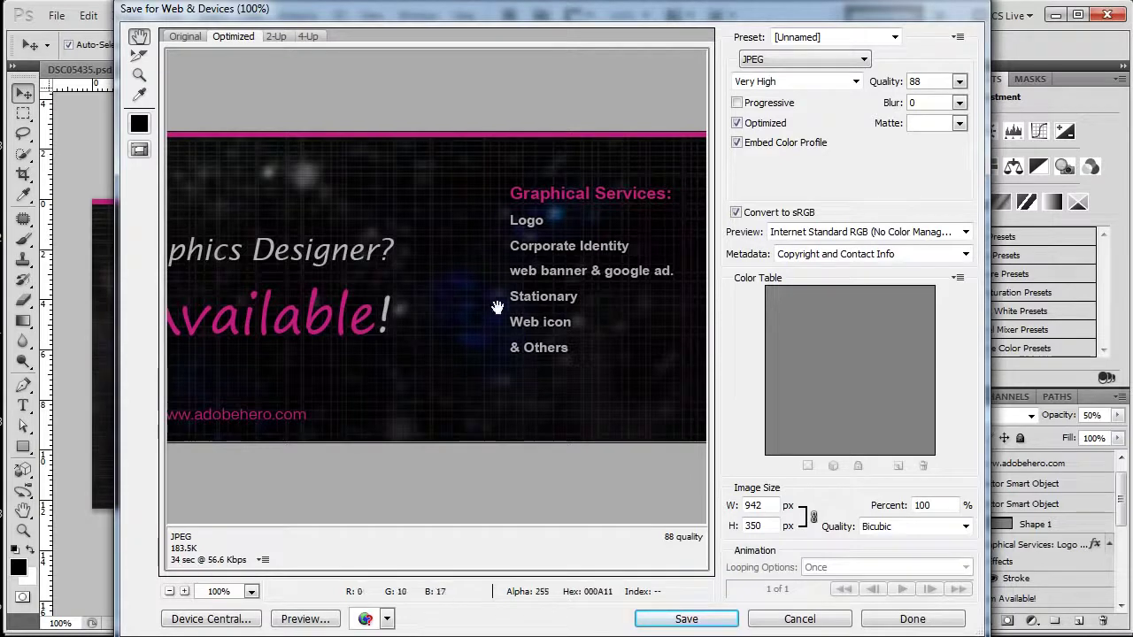
Switch the export format between PNG-24 (368.7K) and PNG-8 (175.7K) to compare sizes
drag(398, 309, 542, 309)
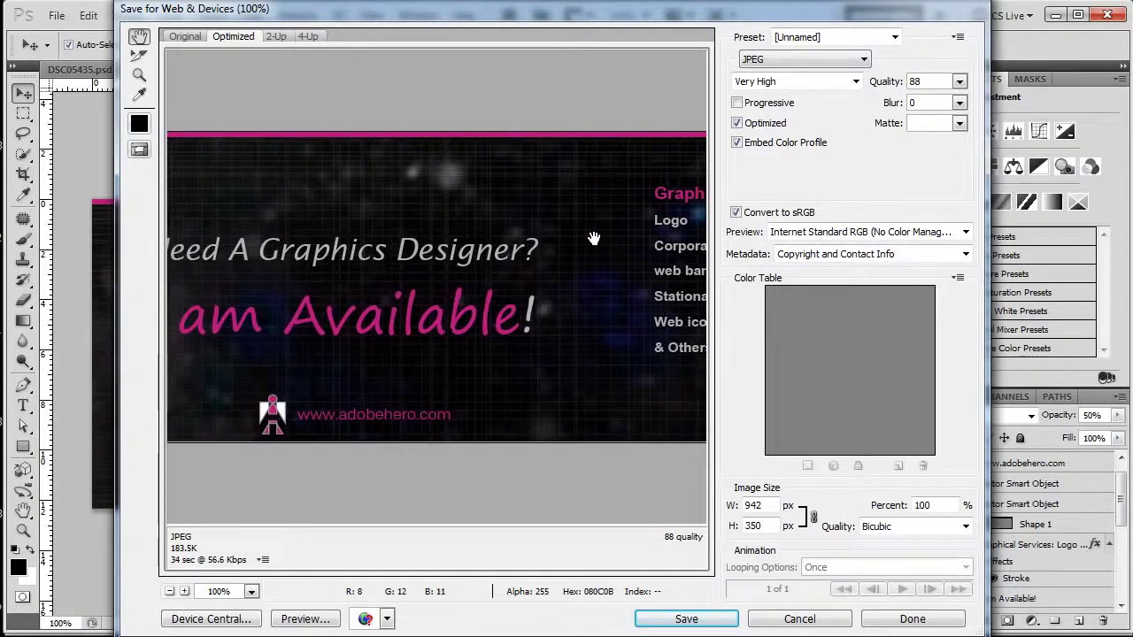
click(776, 62)
click(758, 109)
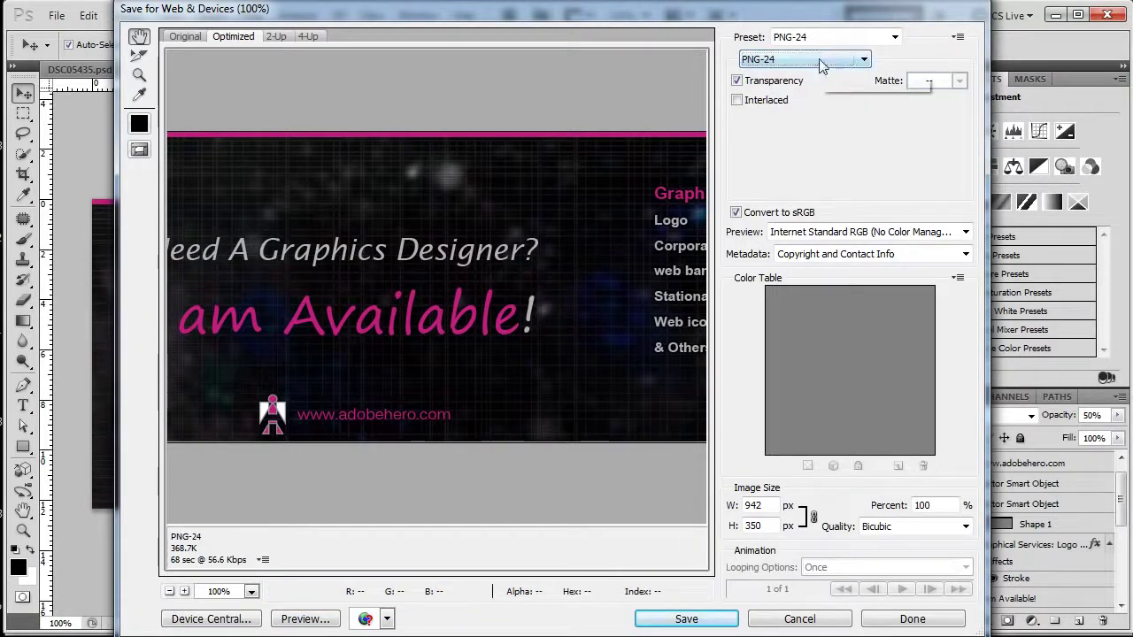
click(859, 60)
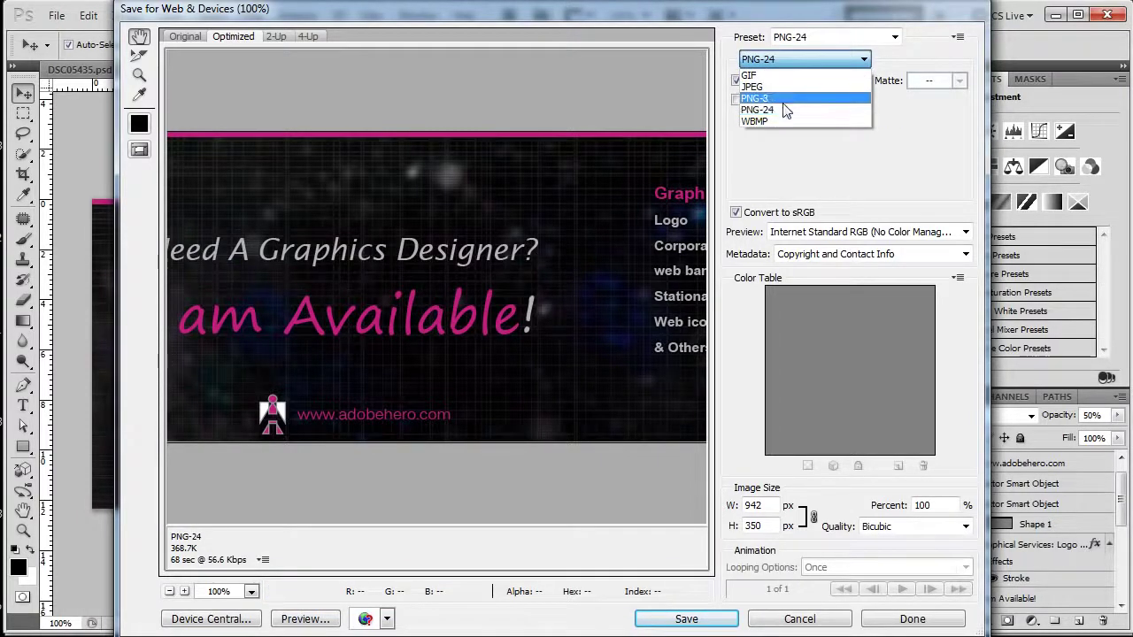
click(783, 100)
click(785, 57)
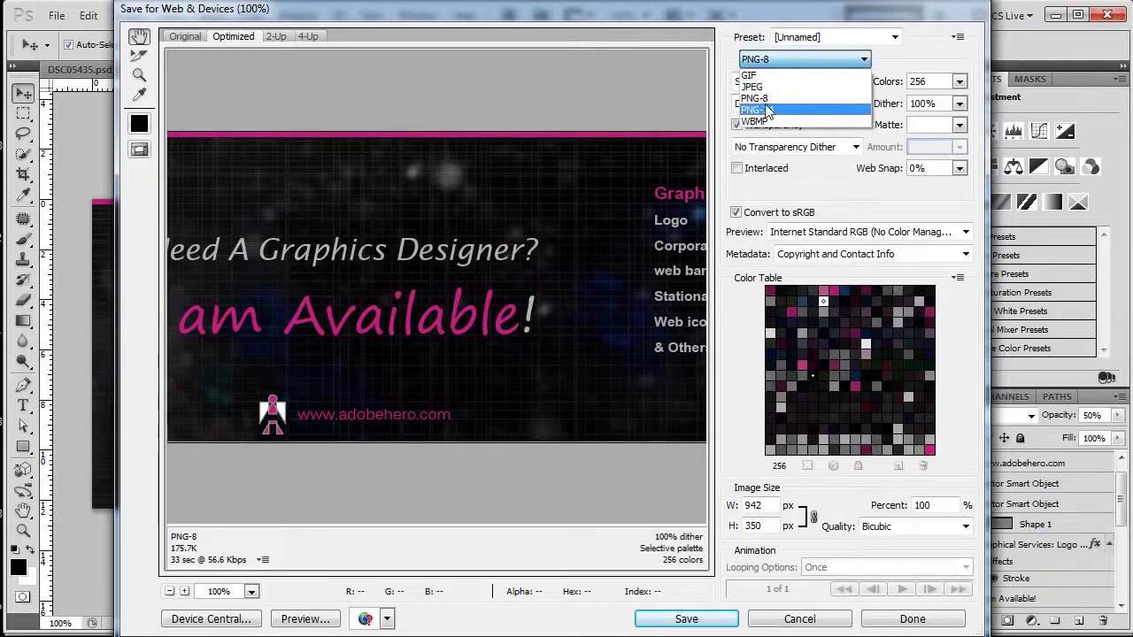
click(770, 108)
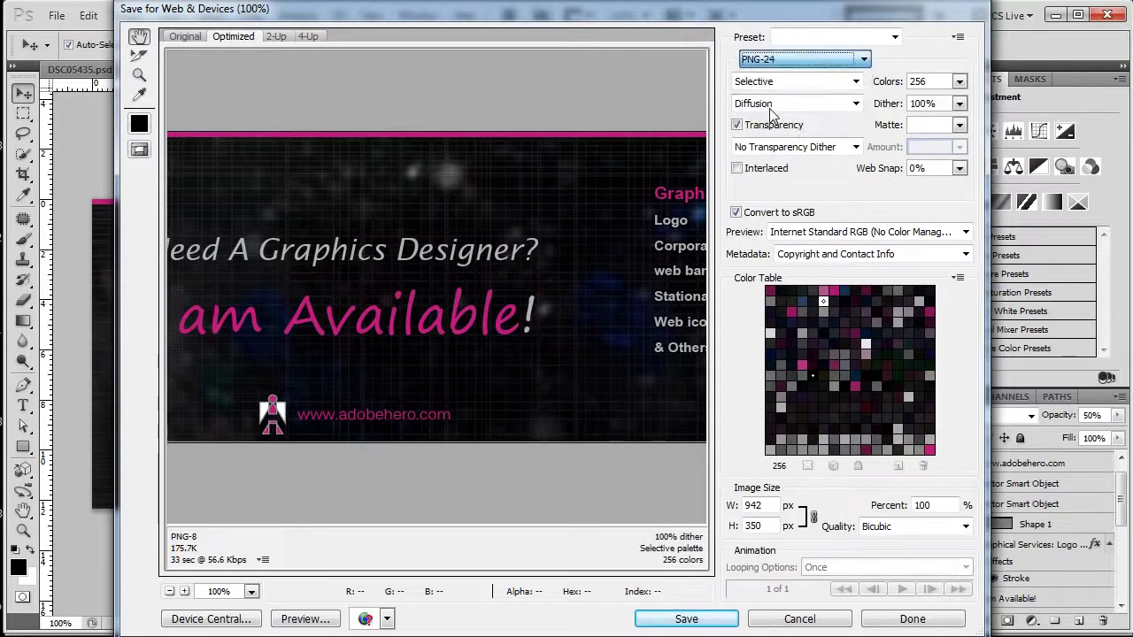
click(772, 60)
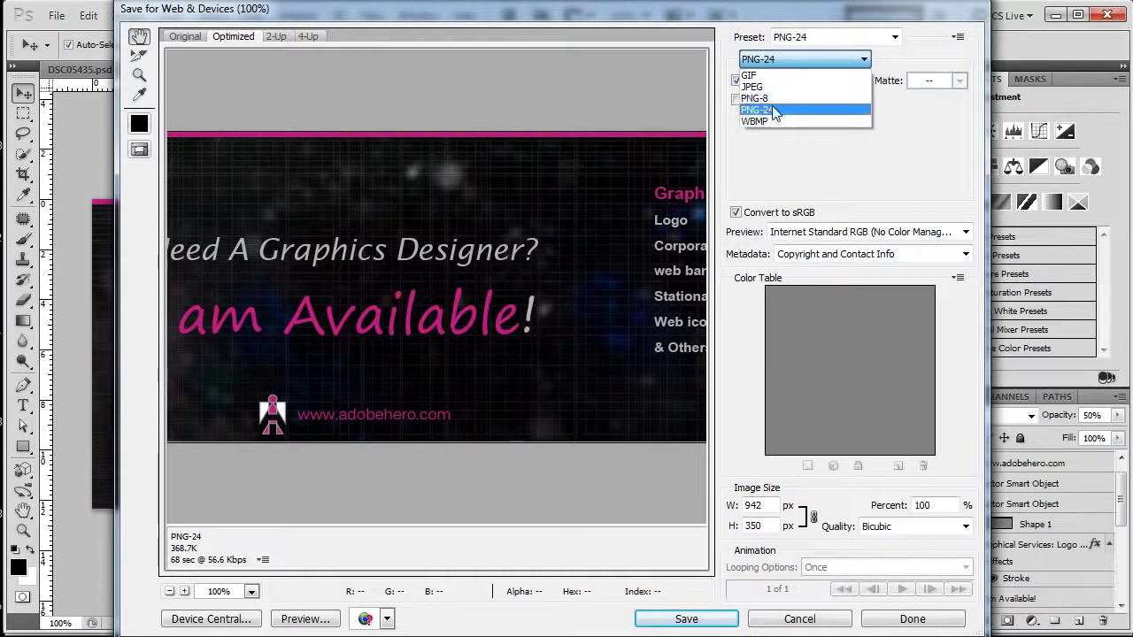
click(775, 109)
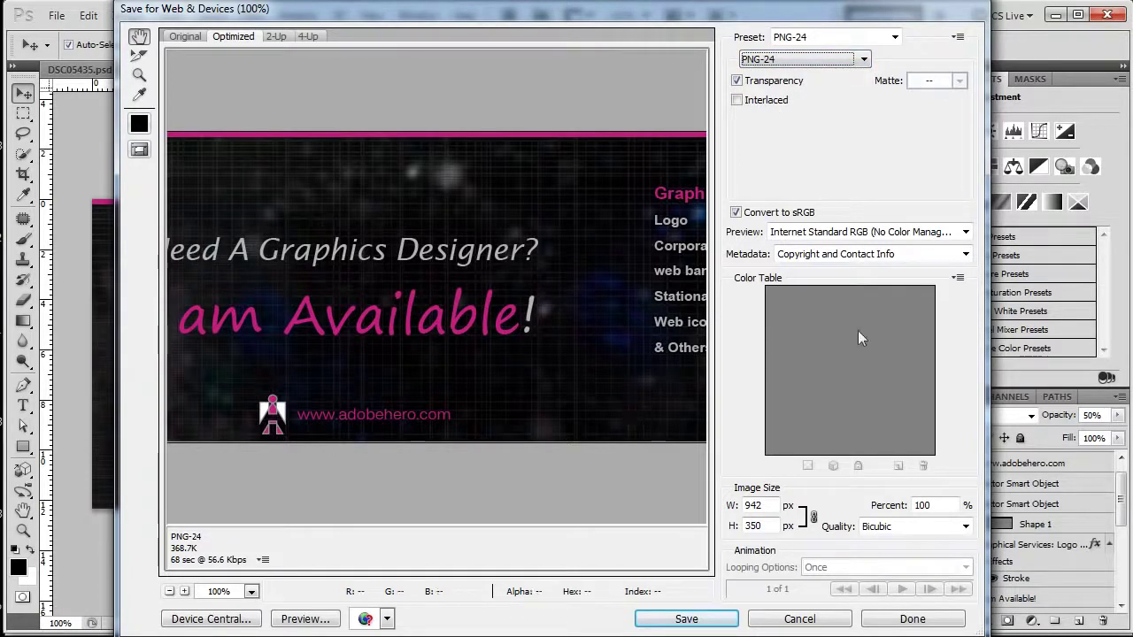
click(803, 64)
click(796, 98)
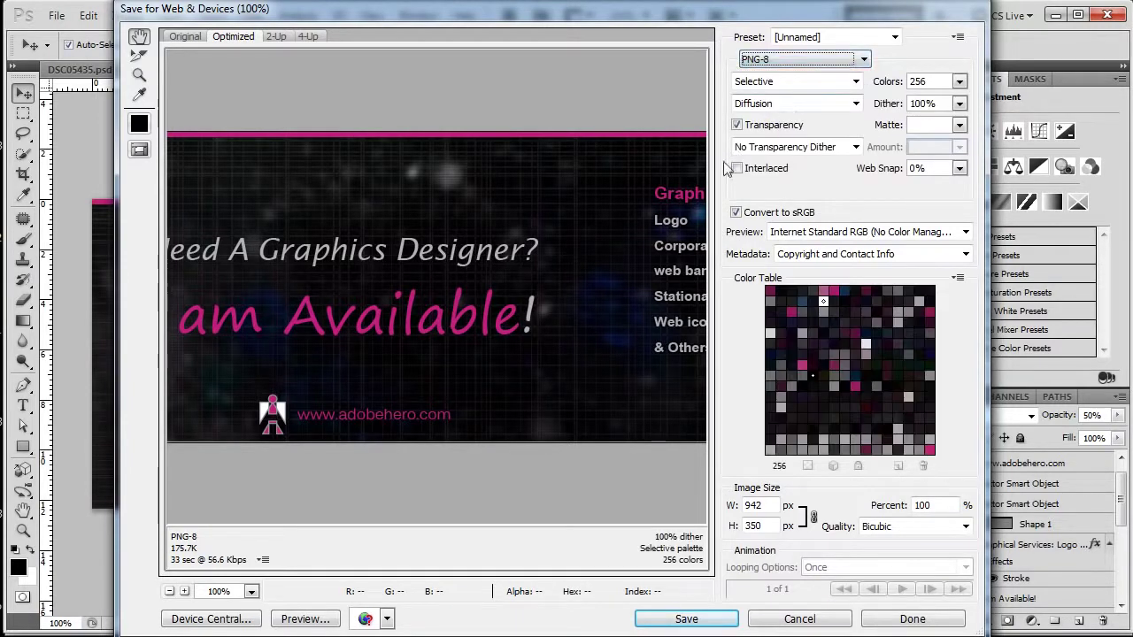
Return the export format through PNG-24 to JPEG quality 88 at 183.5K
drag(627, 313, 595, 321)
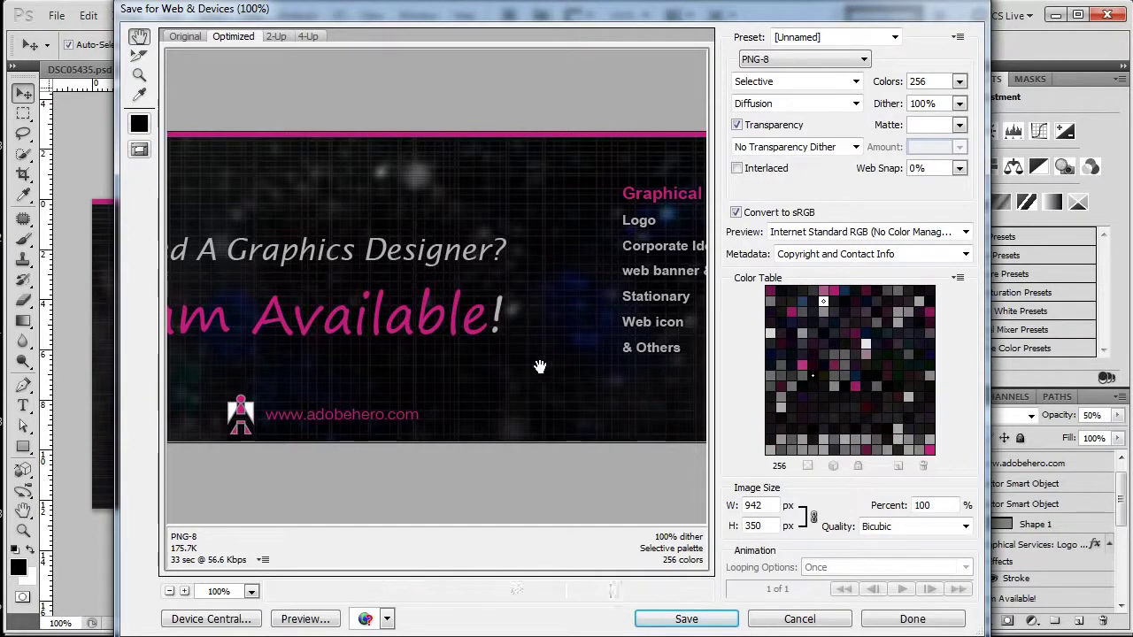
drag(369, 324, 492, 327)
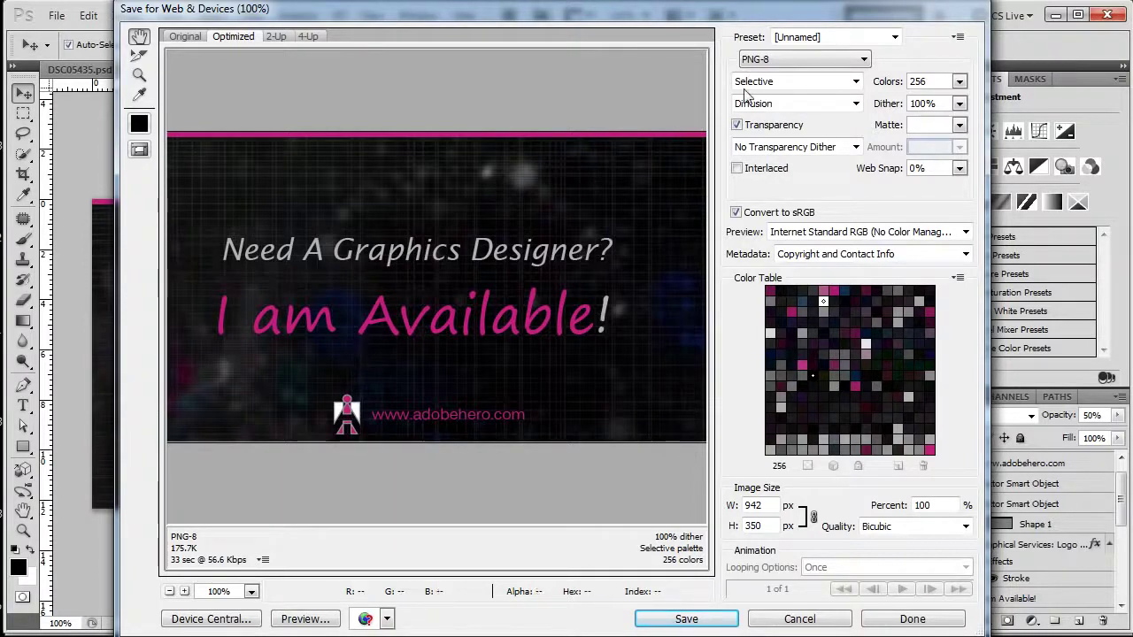
click(770, 59)
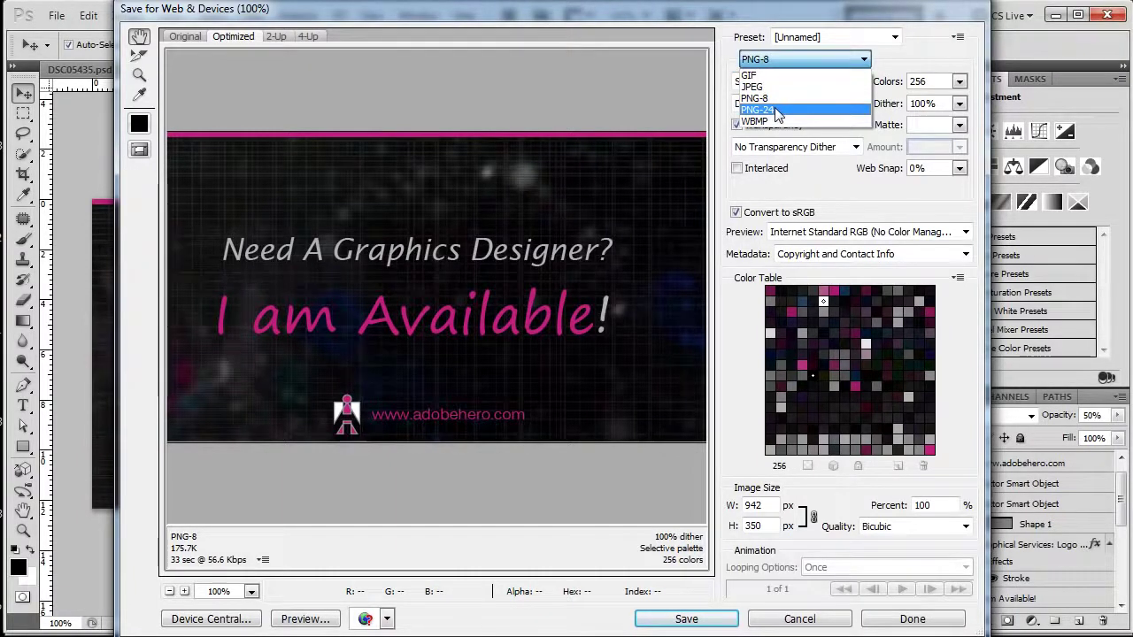
click(770, 110)
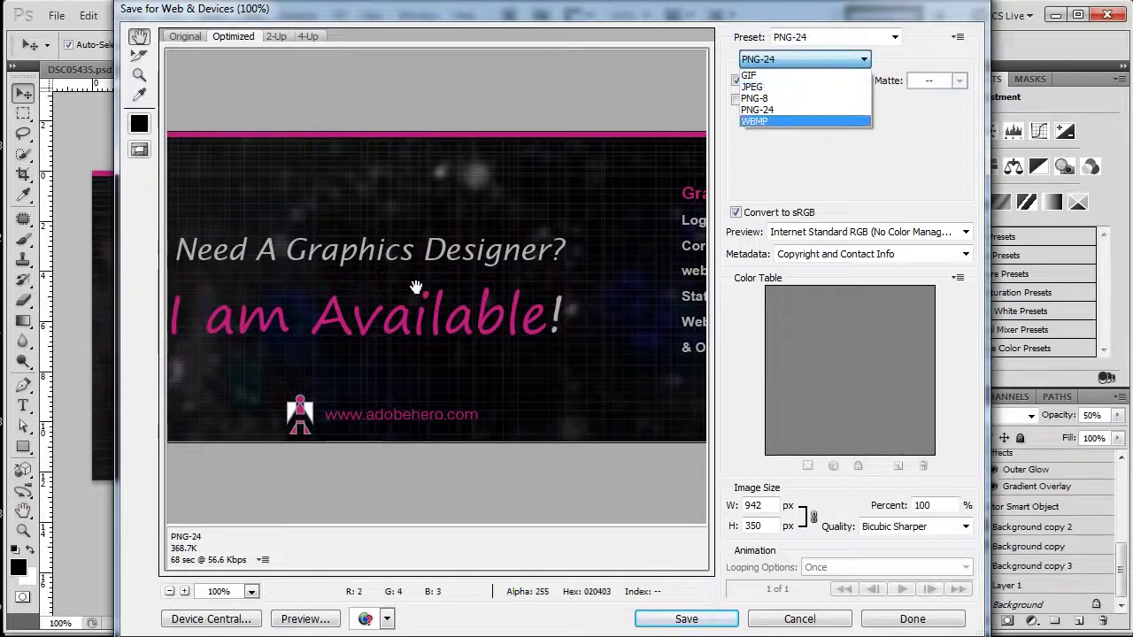
click(790, 87)
mouse_move(369, 296)
mouse_down()
mouse_move(620, 259)
mouse_move(474, 259)
mouse_up()
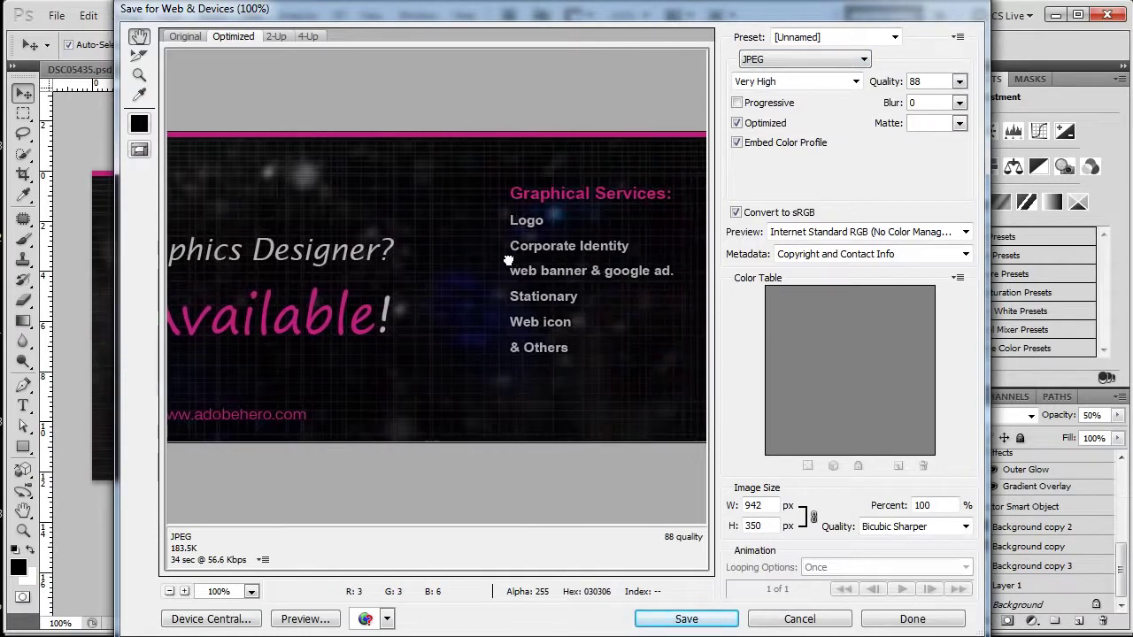
Try JPEG quality 100, then set it to 69
click(960, 81)
drag(951, 107, 970, 104)
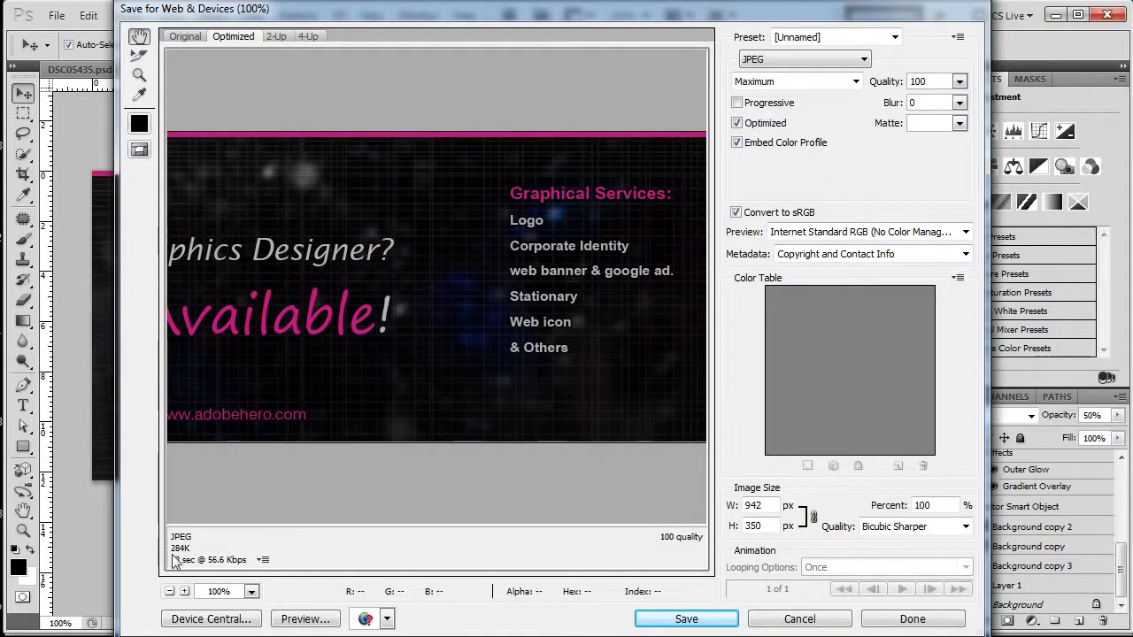
drag(218, 436, 483, 387)
click(960, 82)
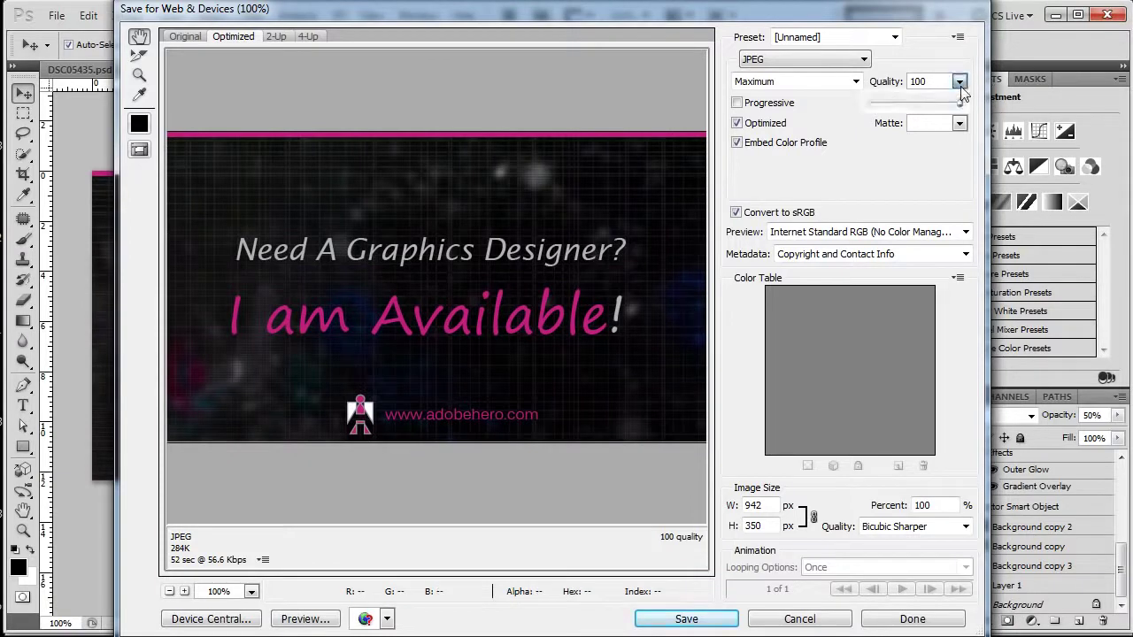
click(933, 104)
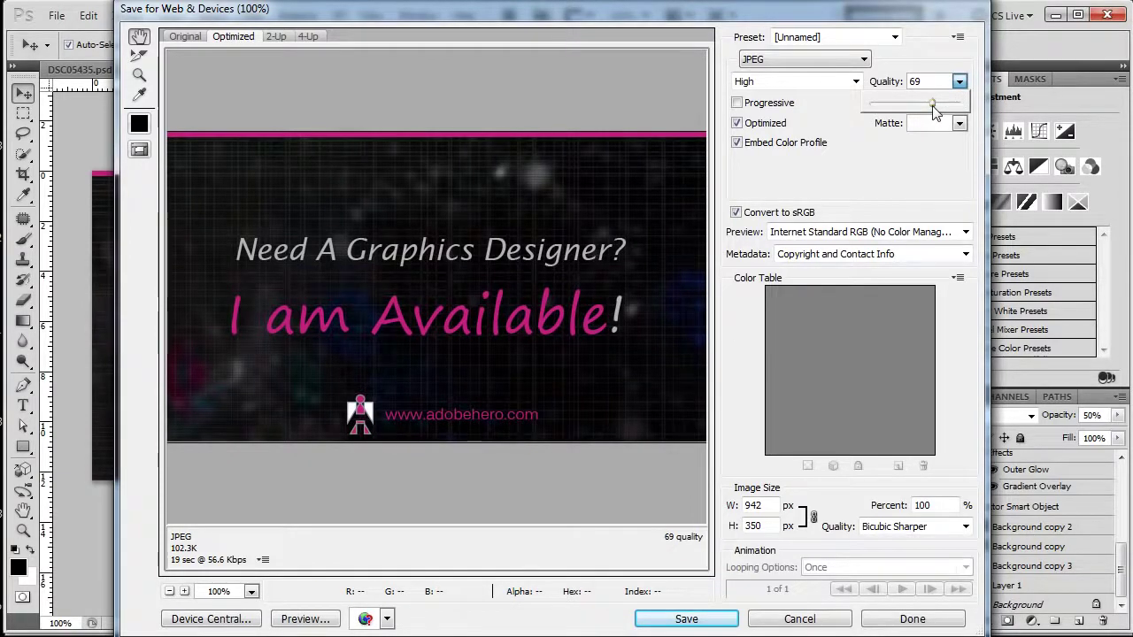
click(465, 335)
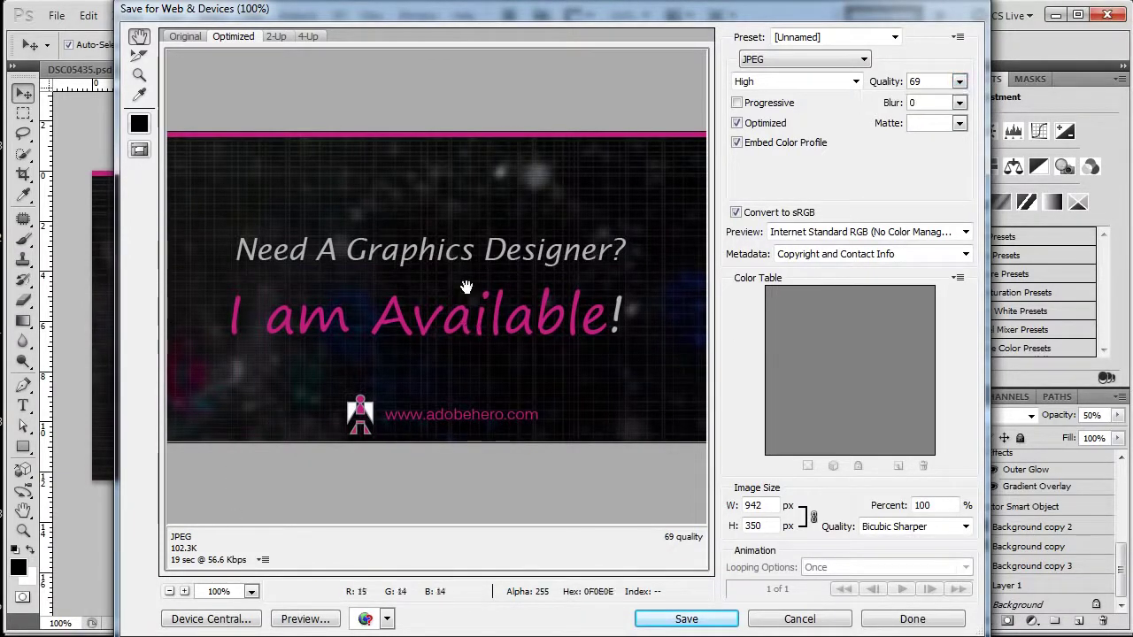
Test quality 100, 55 and Low, settling on Medium 48 for about 60.08K
click(960, 81)
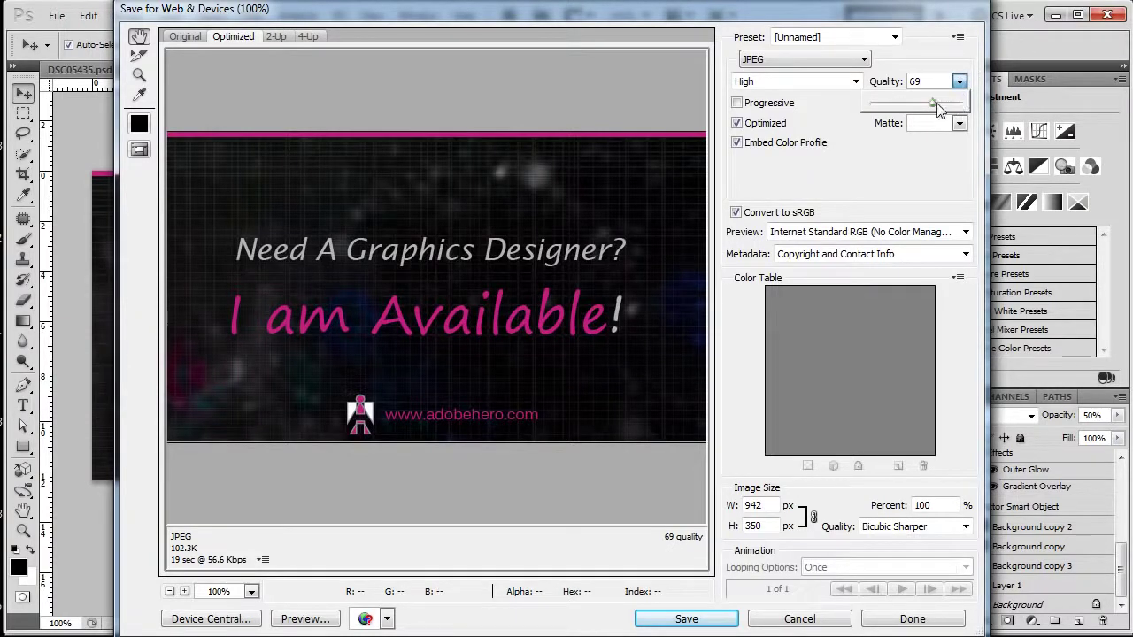
drag(934, 105, 1001, 106)
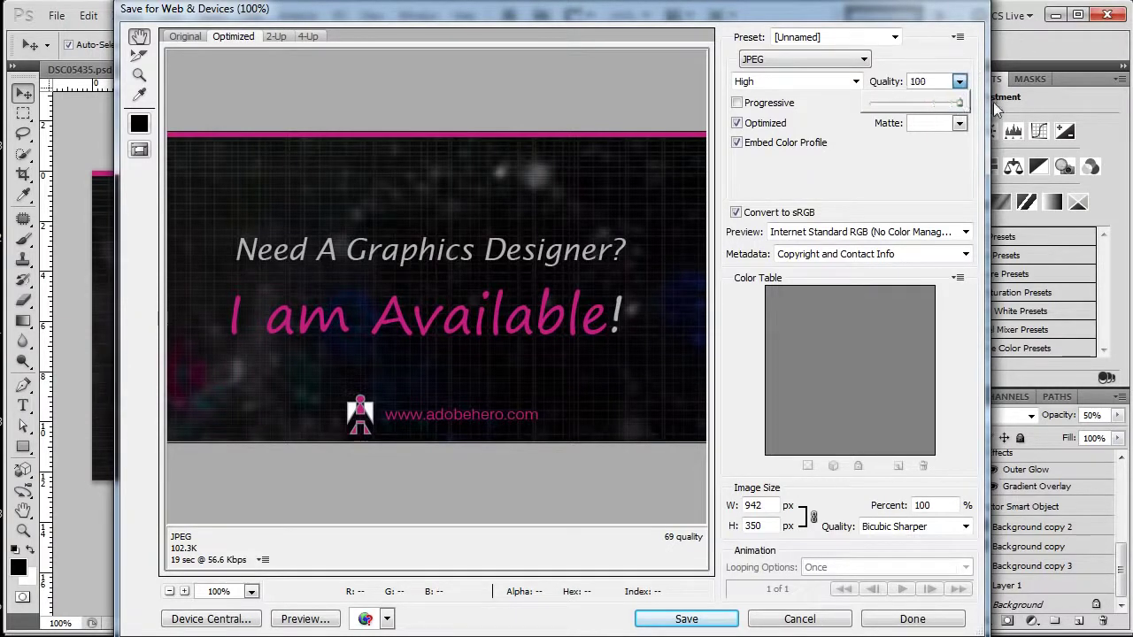
click(922, 111)
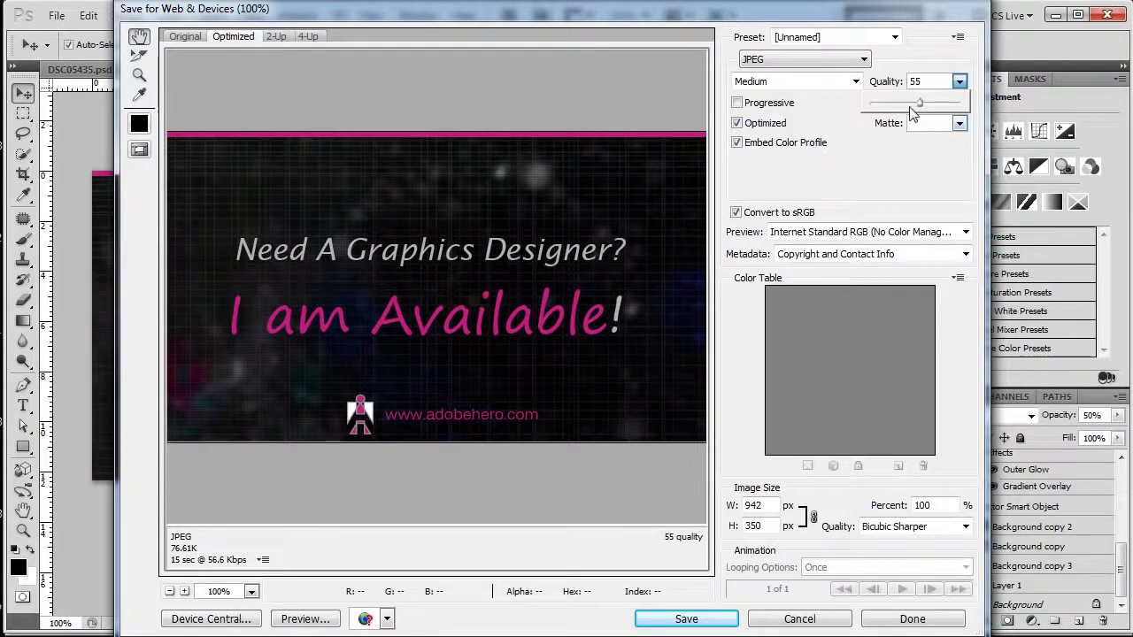
drag(910, 108, 874, 104)
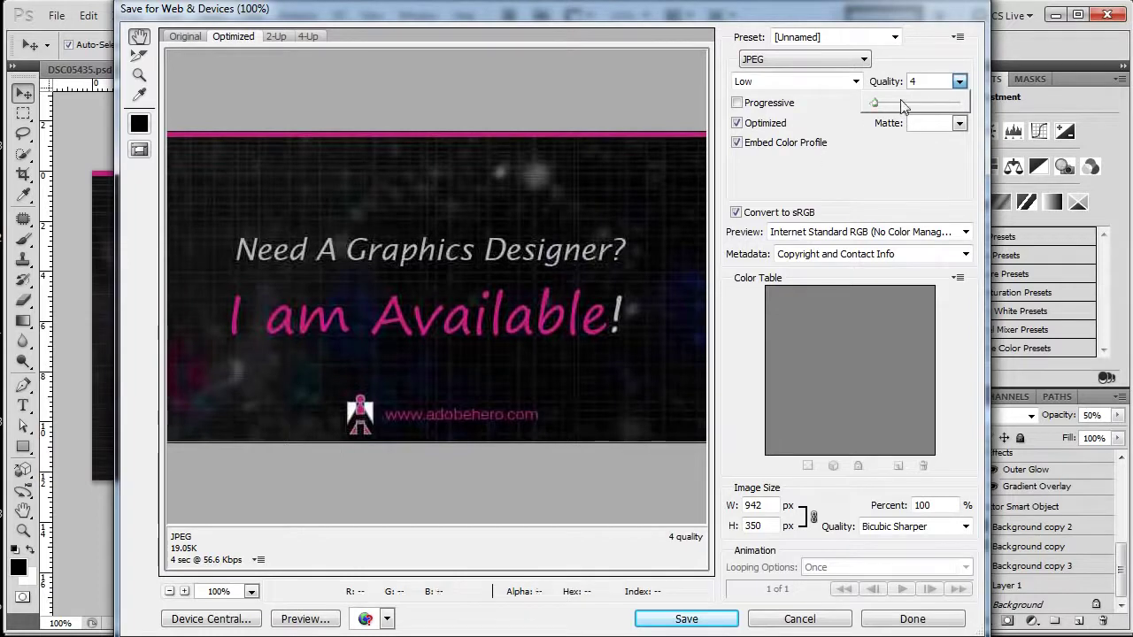
mouse_move(903, 106)
mouse_down()
mouse_move(890, 109)
mouse_move(917, 110)
mouse_up()
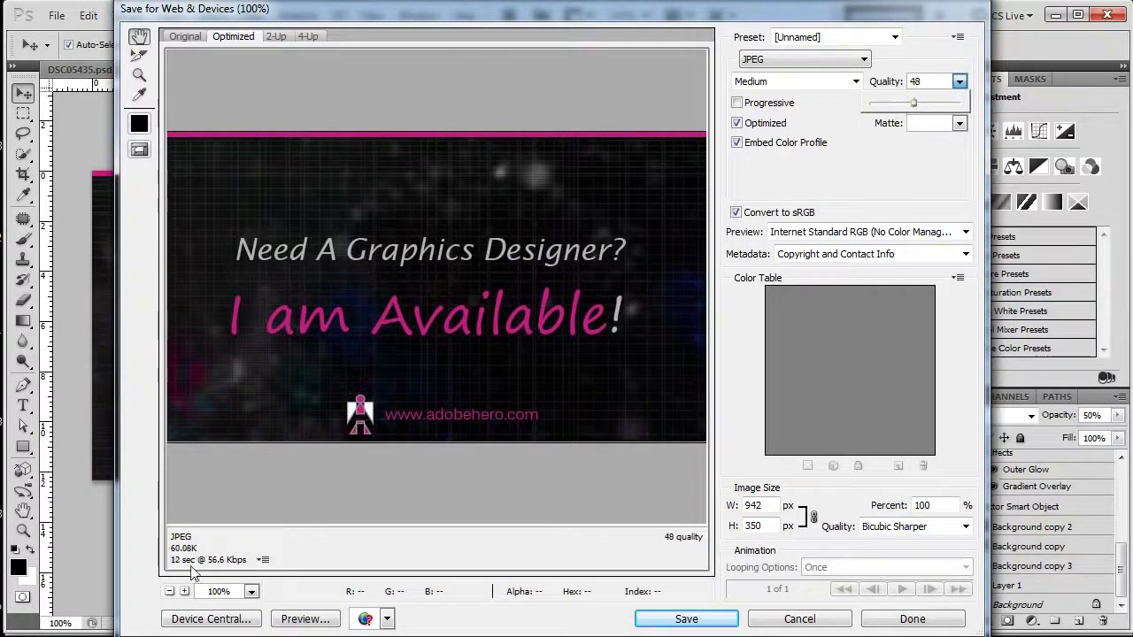
drag(324, 375, 432, 333)
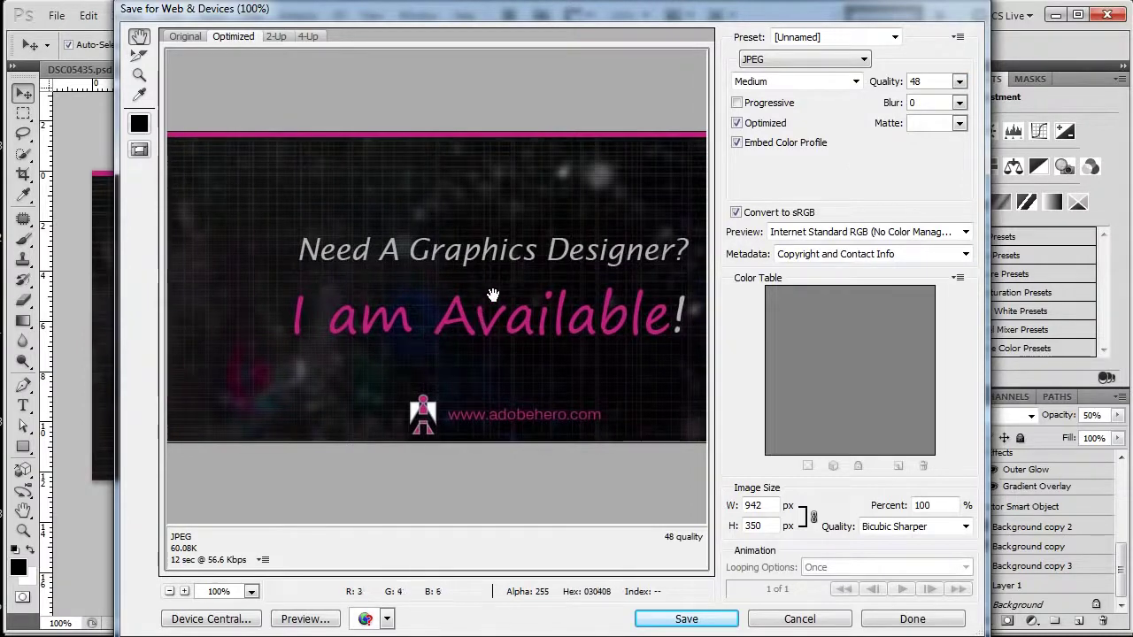
scroll(491, 295, right, 3)
scroll(460, 296, right, 2)
drag(487, 282, 421, 297)
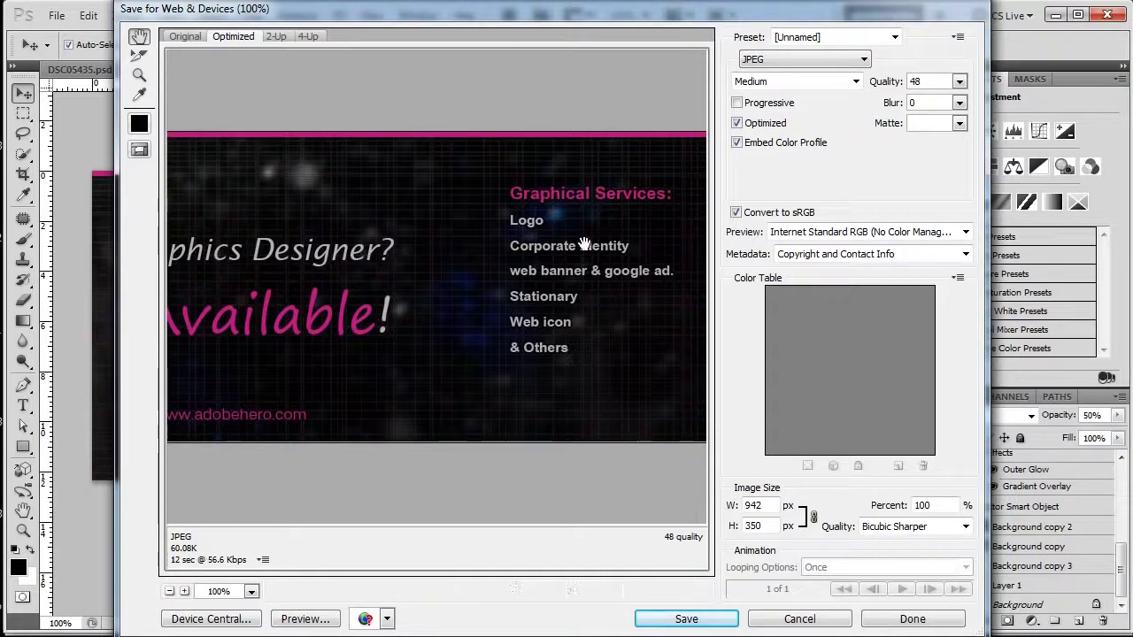
Make the JPEG export progressive at High quality 77, keeping Convert to sRGB checked
click(738, 125)
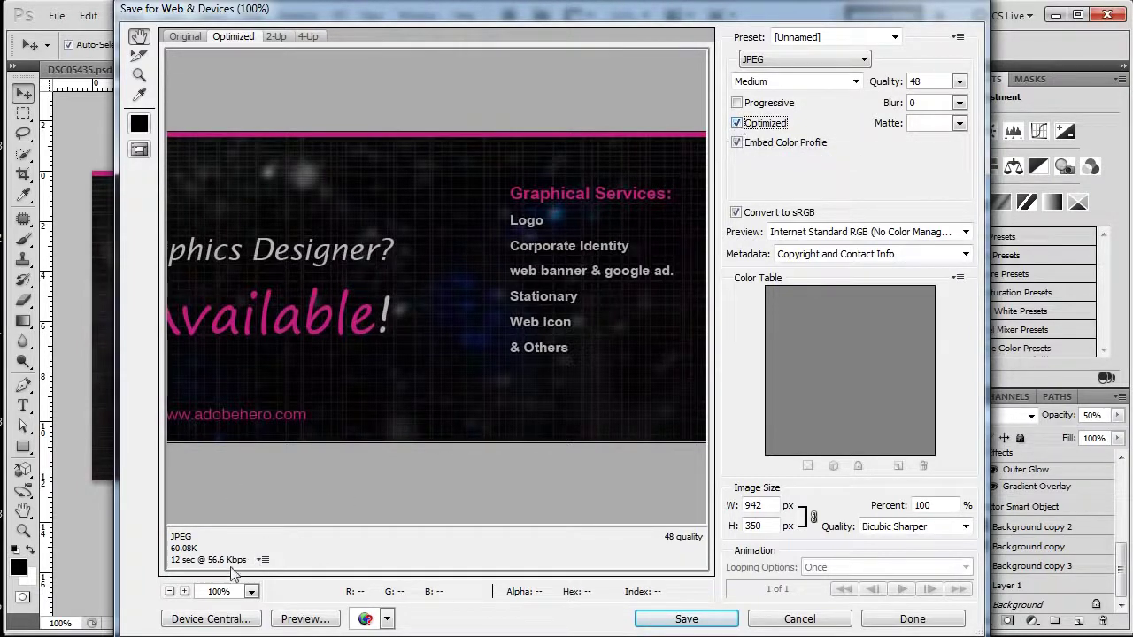
click(737, 103)
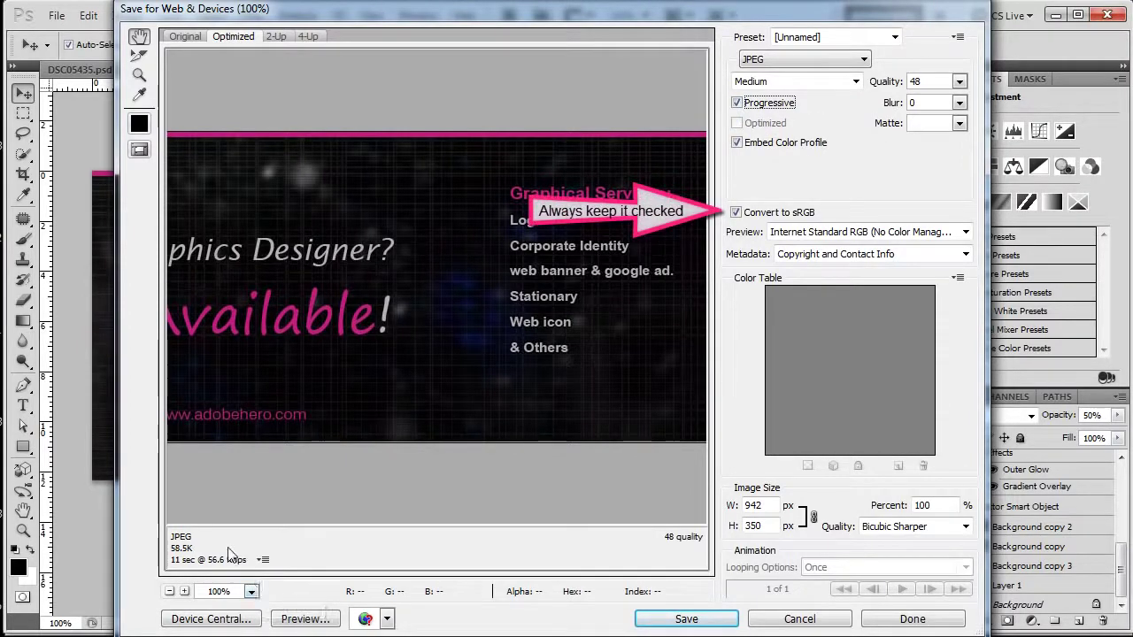
drag(372, 324, 451, 324)
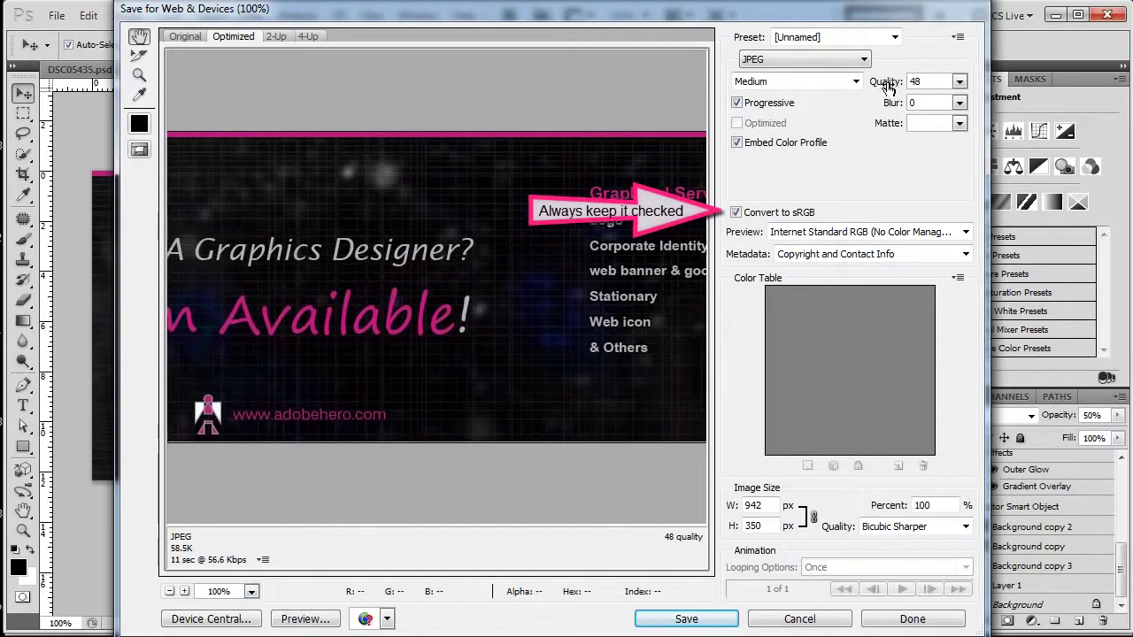
click(960, 81)
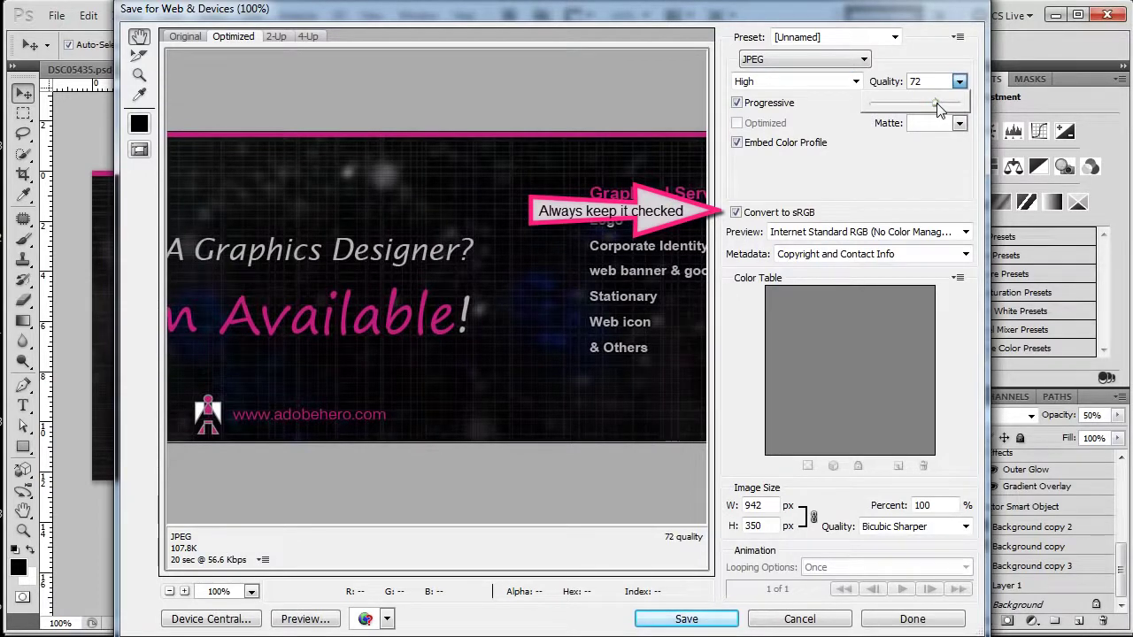
drag(940, 108, 944, 104)
drag(485, 268, 462, 268)
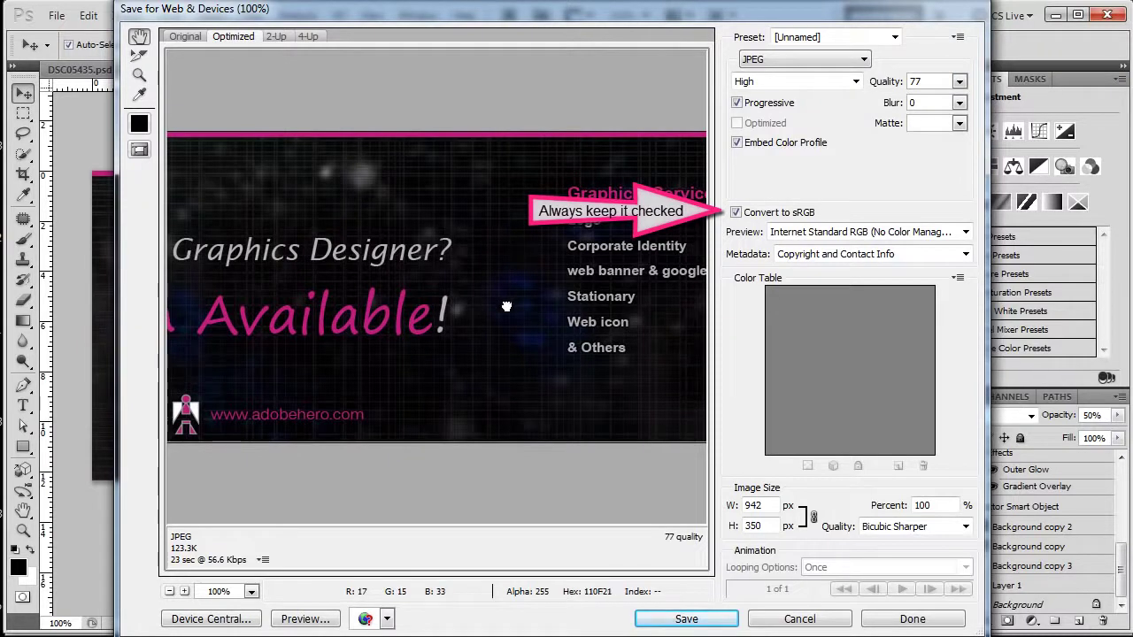
drag(507, 307, 585, 307)
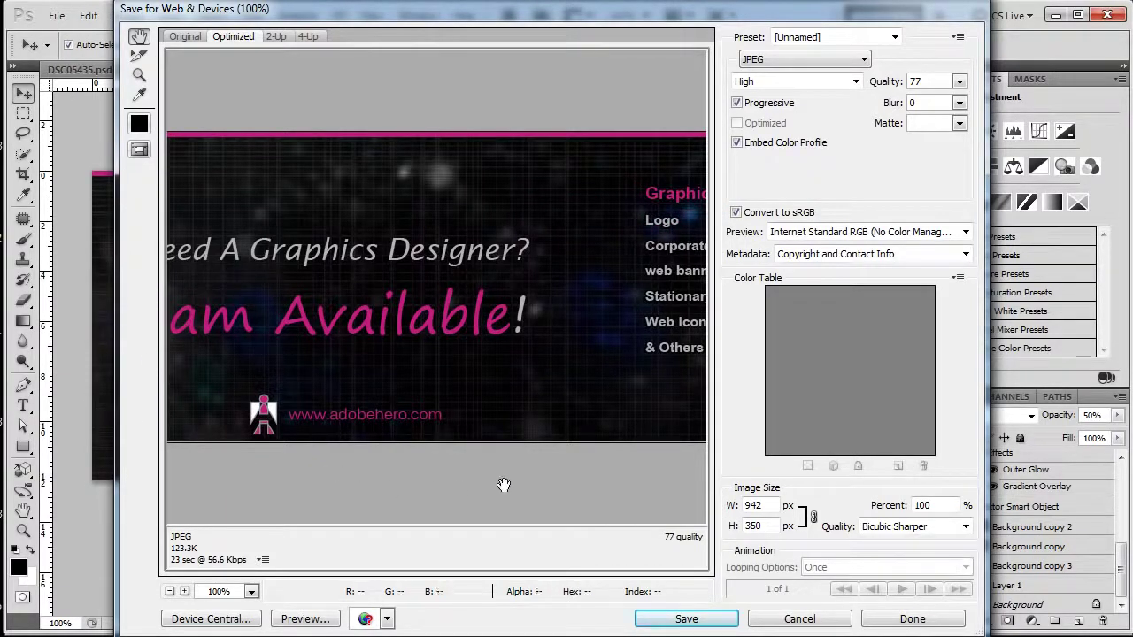
Set the export image width to 960 px so the height becomes 357 (101.91%)
double_click(768, 507)
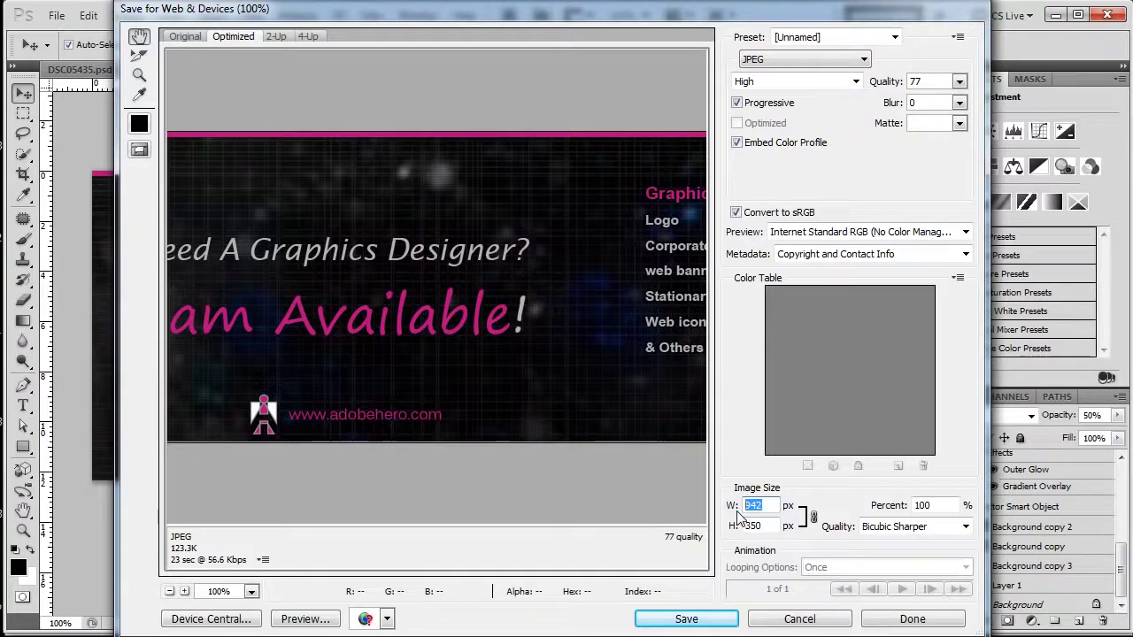
text(960)
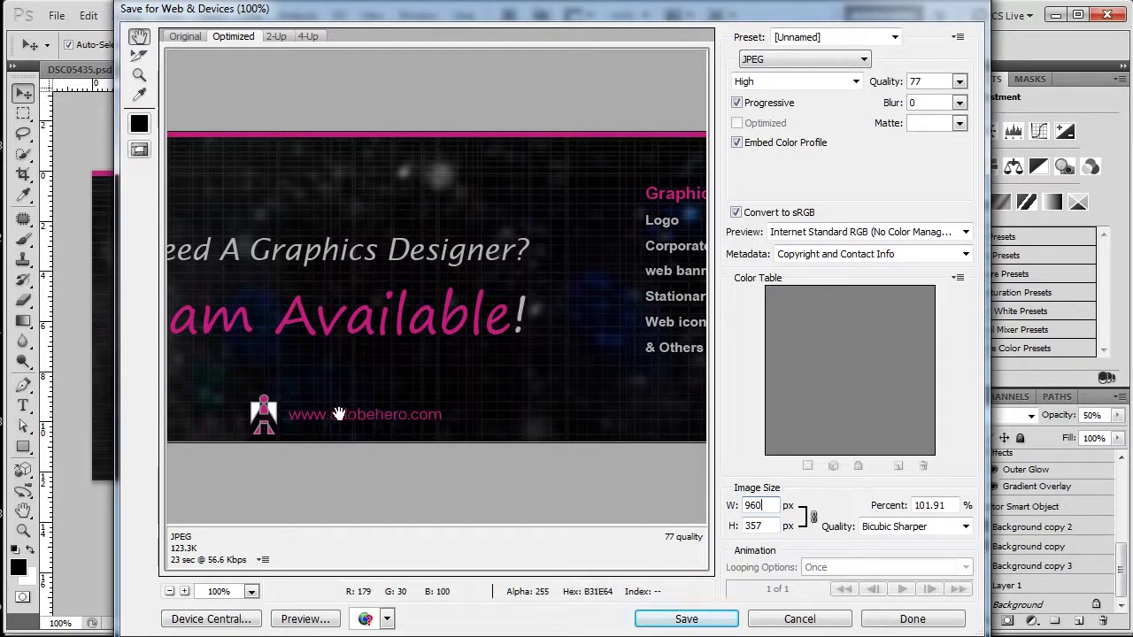
click(768, 506)
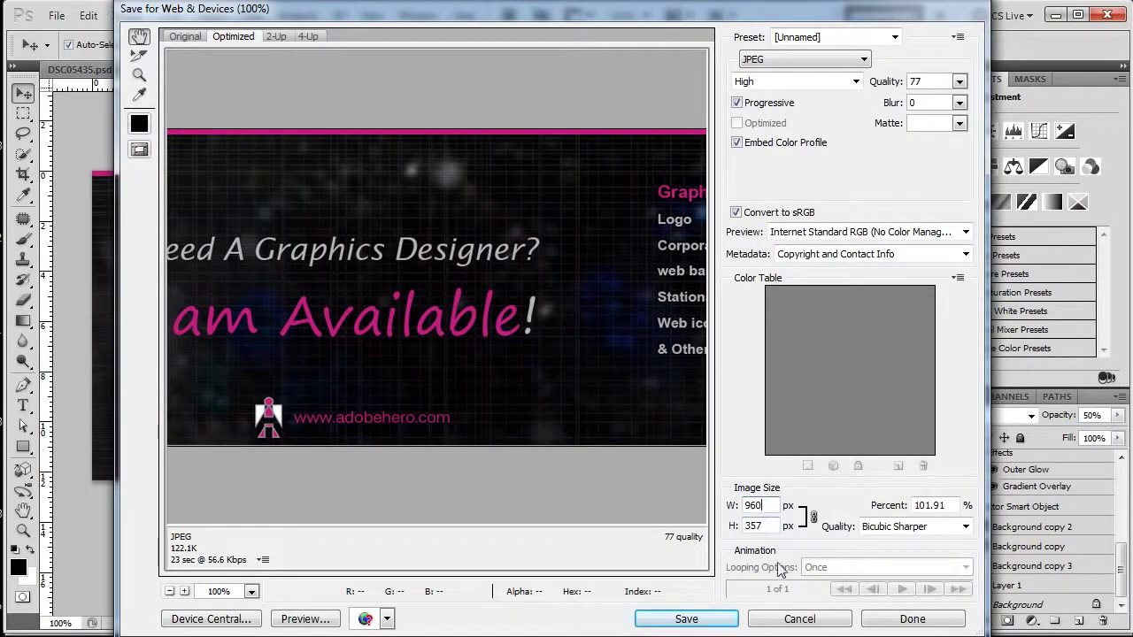
Try the JPEG Low and GIF 64 Dithered presets, keeping Selective colour reduction
click(809, 38)
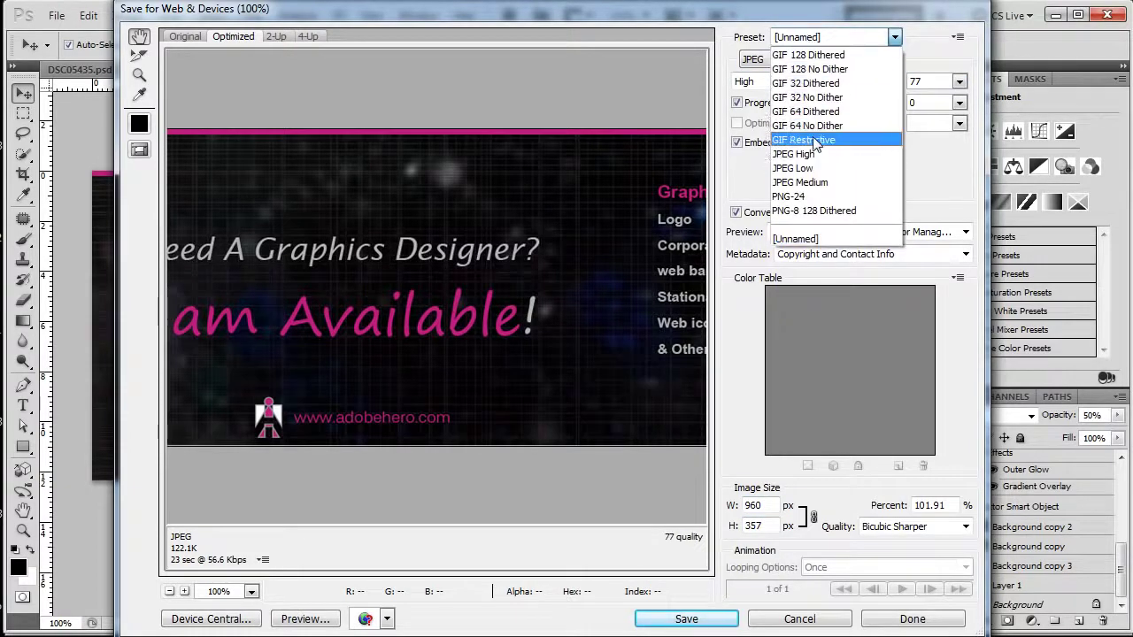
click(812, 169)
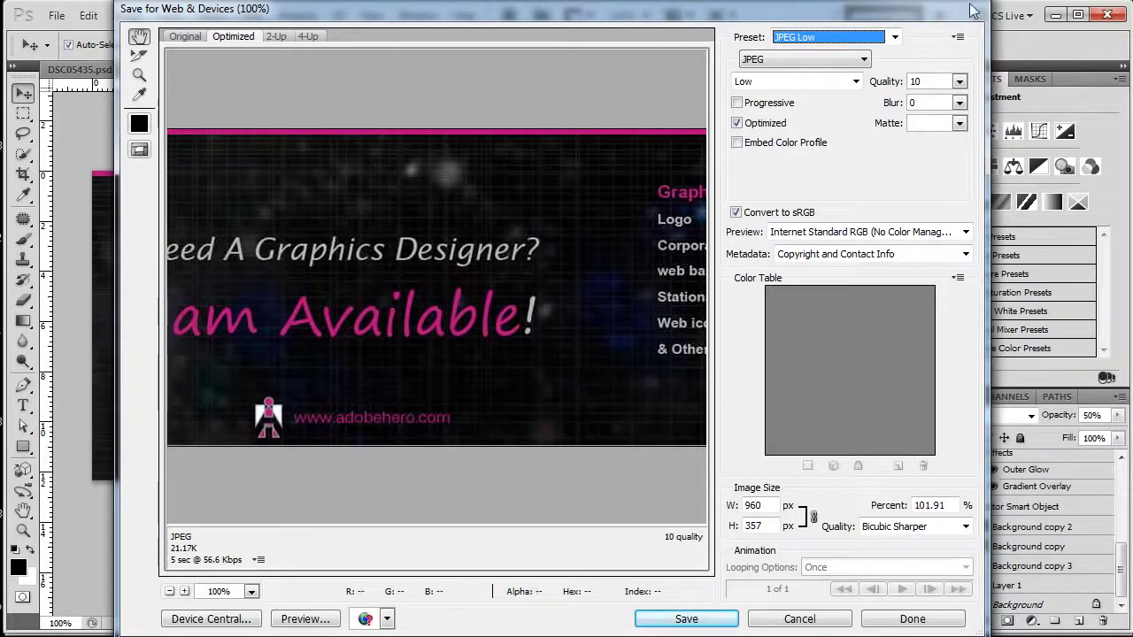
click(855, 37)
click(819, 119)
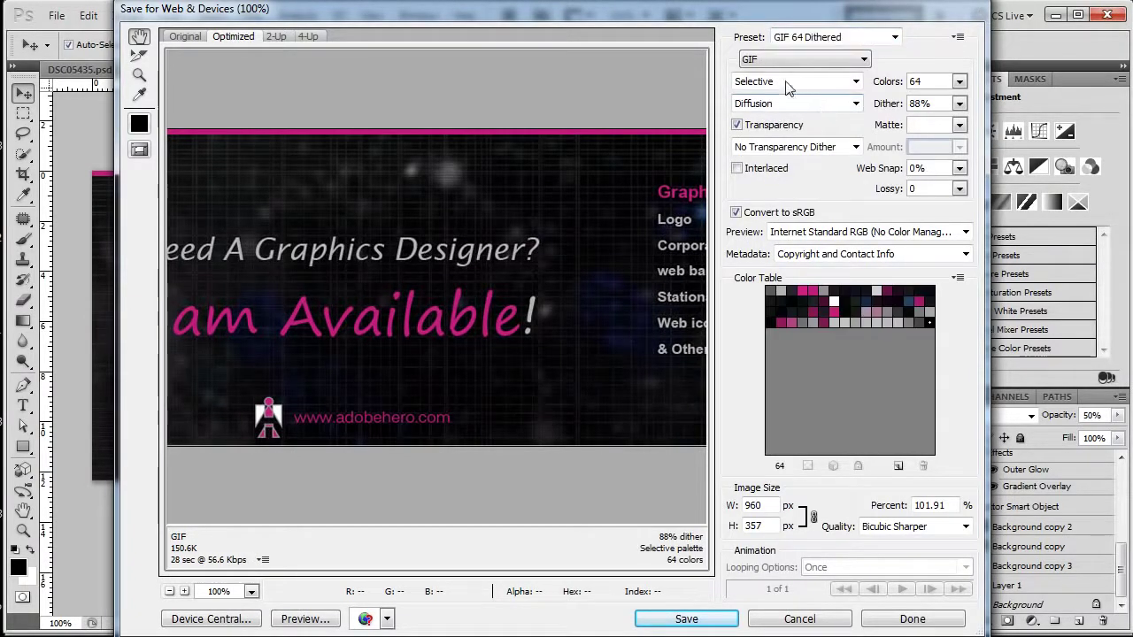
click(788, 86)
click(599, 229)
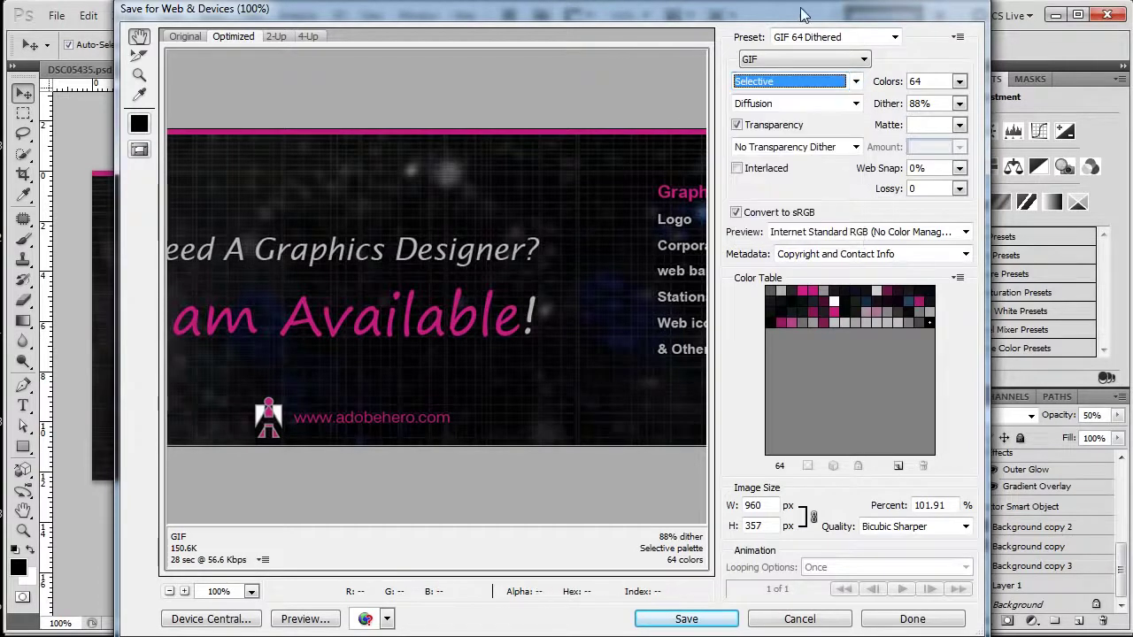
Apply the GIF 128 Dithered preset and delete one swatch, leaving 127 colours
click(821, 40)
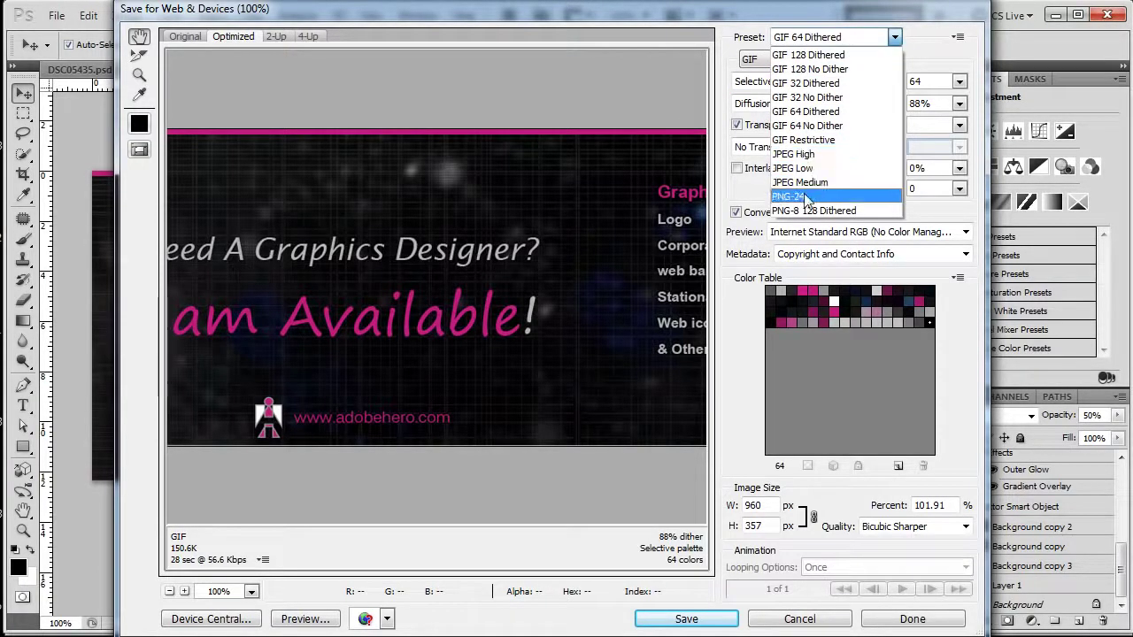
click(819, 55)
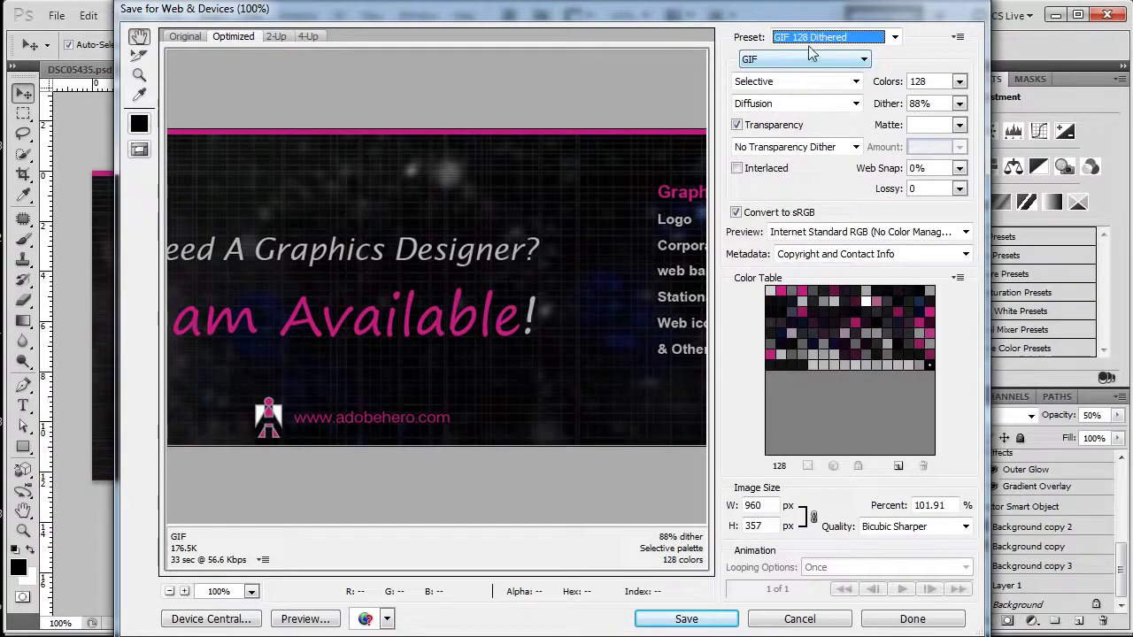
click(883, 363)
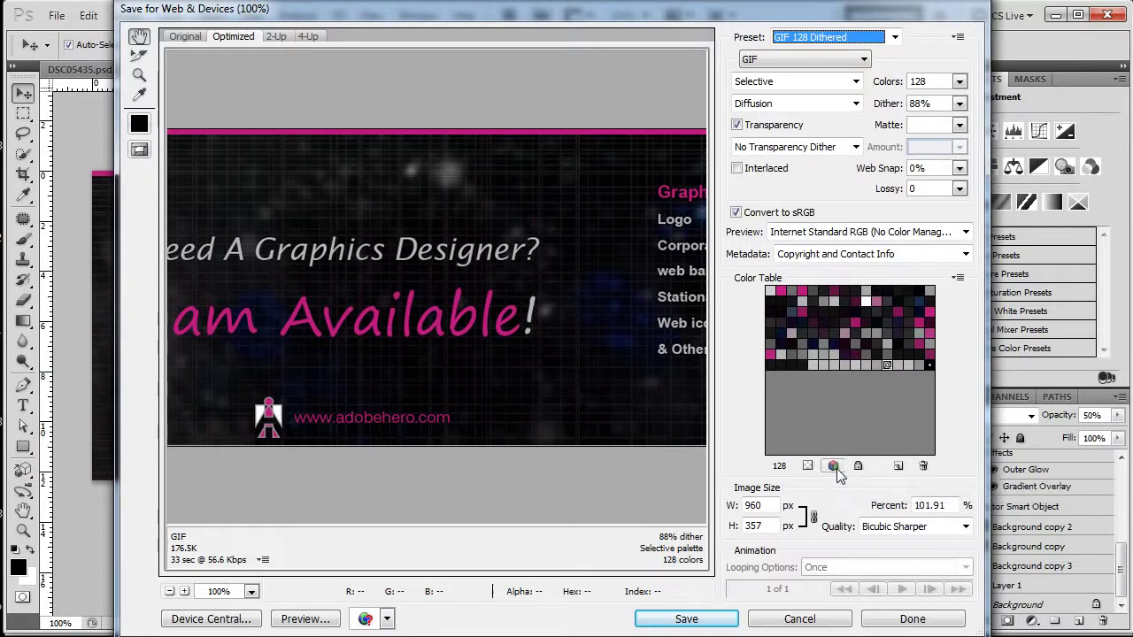
click(910, 366)
click(924, 465)
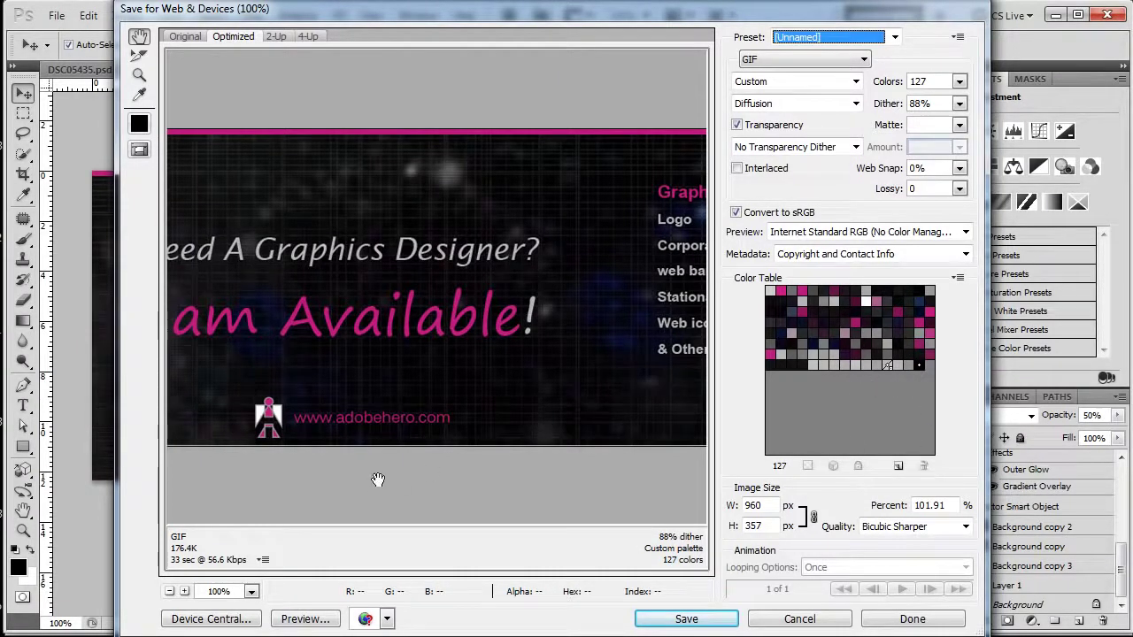
Delete two more Color Table swatches to leave 125 colours, panning to check the banner
click(837, 366)
click(924, 465)
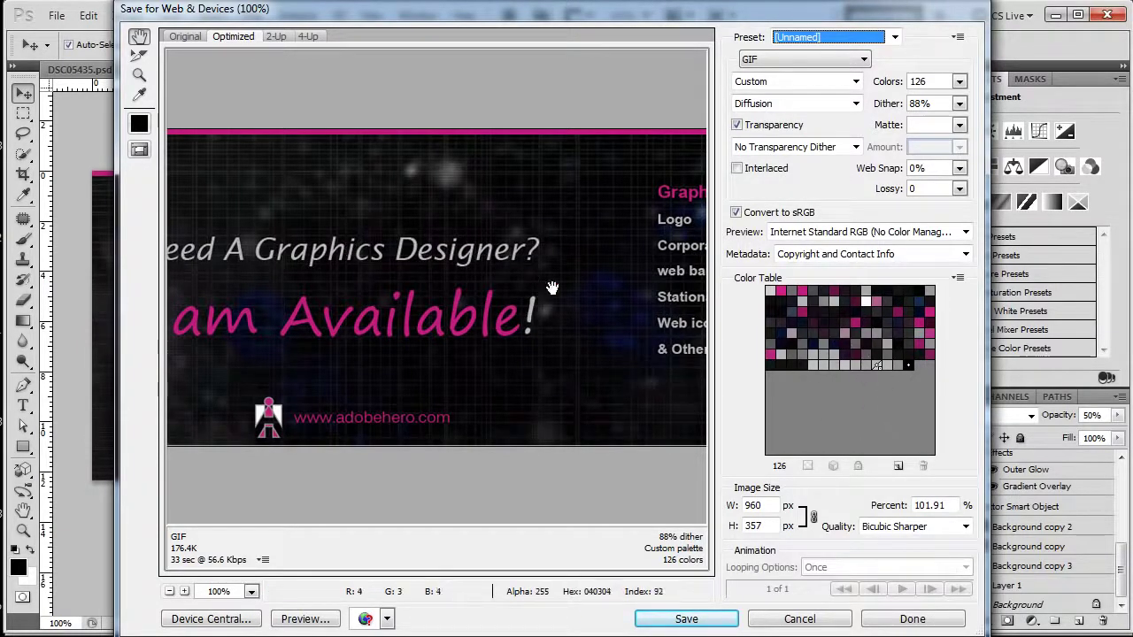
drag(551, 288, 452, 288)
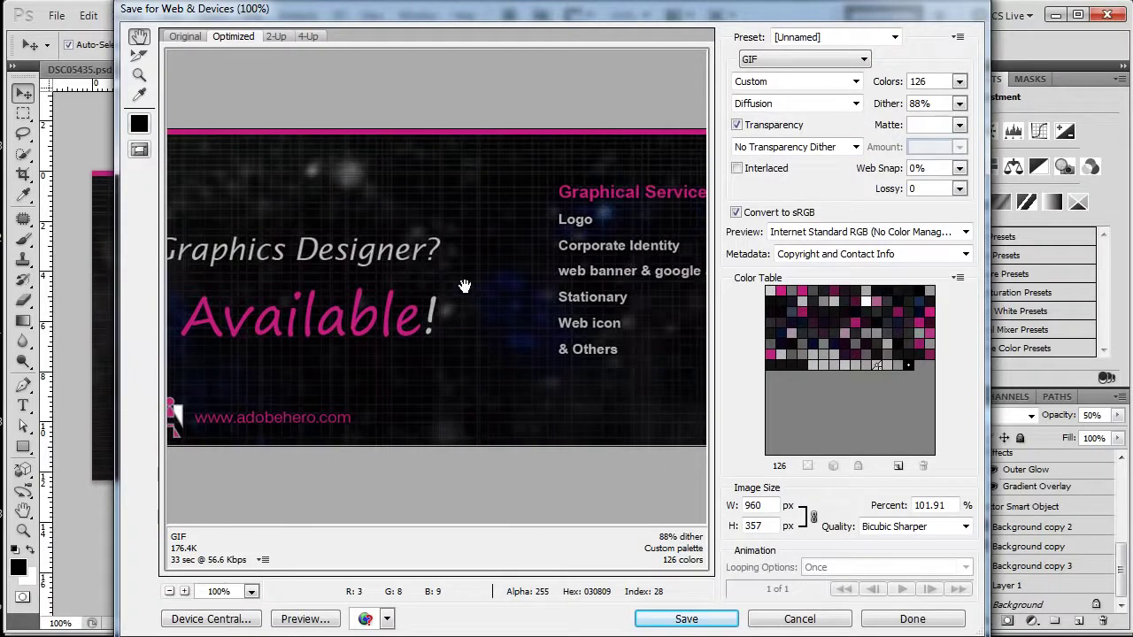
click(821, 363)
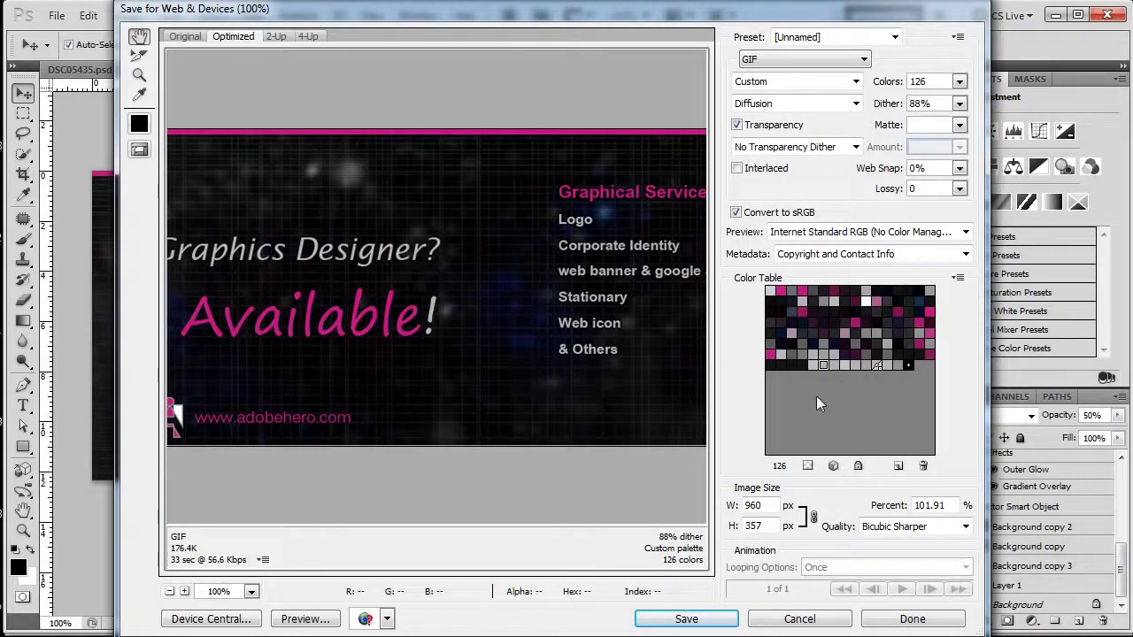
click(924, 467)
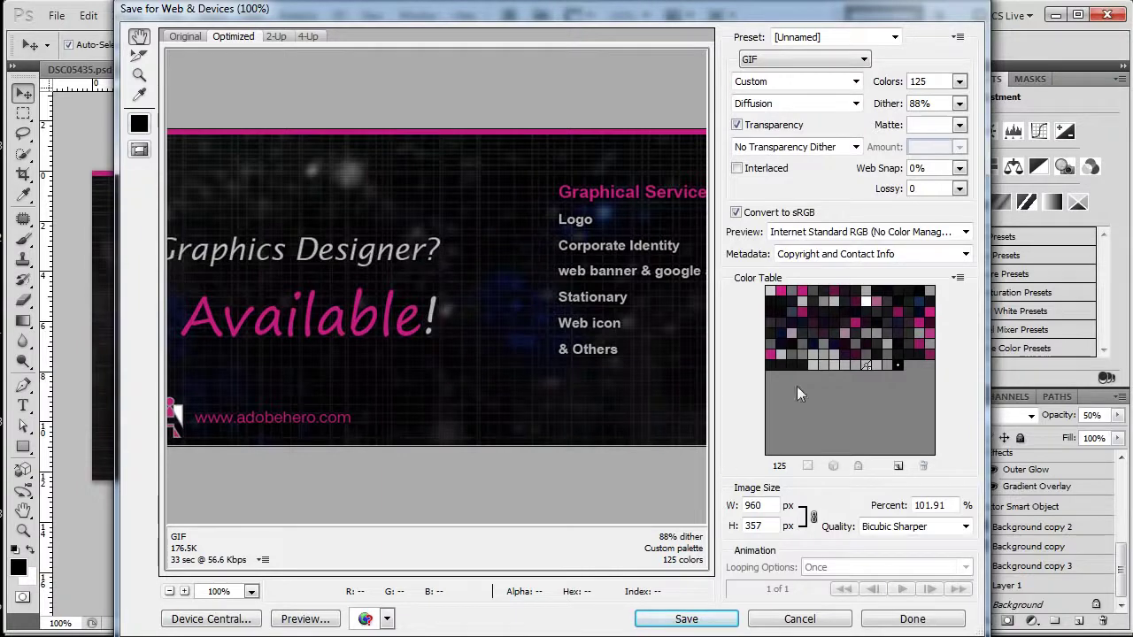
click(824, 365)
mouse_move(548, 301)
mouse_down()
mouse_move(433, 298)
mouse_move(587, 309)
mouse_up()
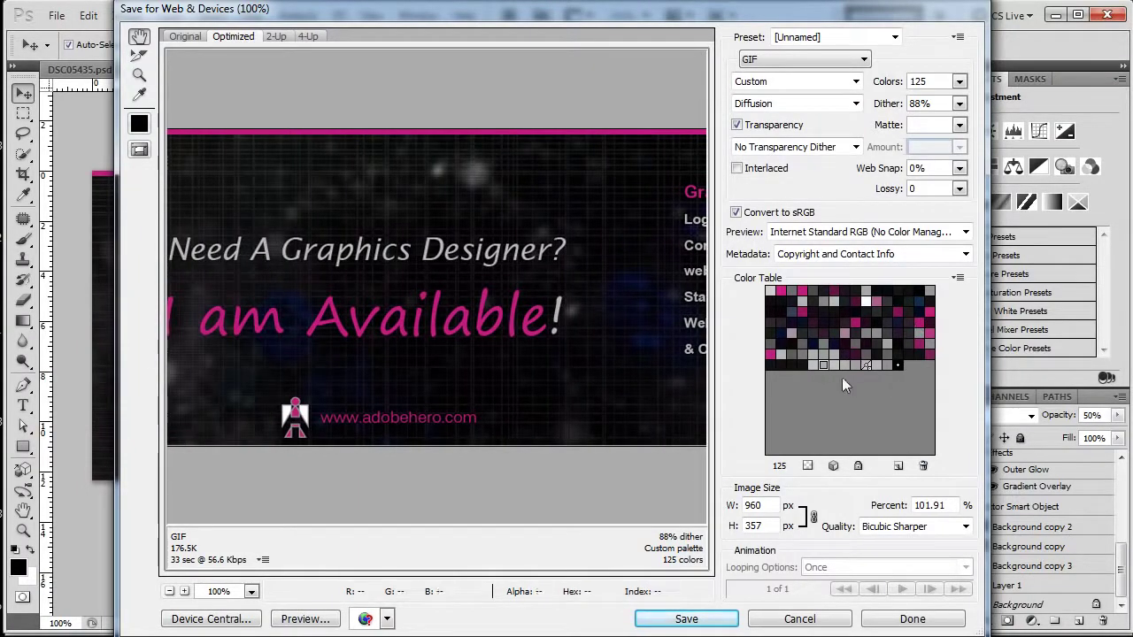
drag(384, 307, 517, 309)
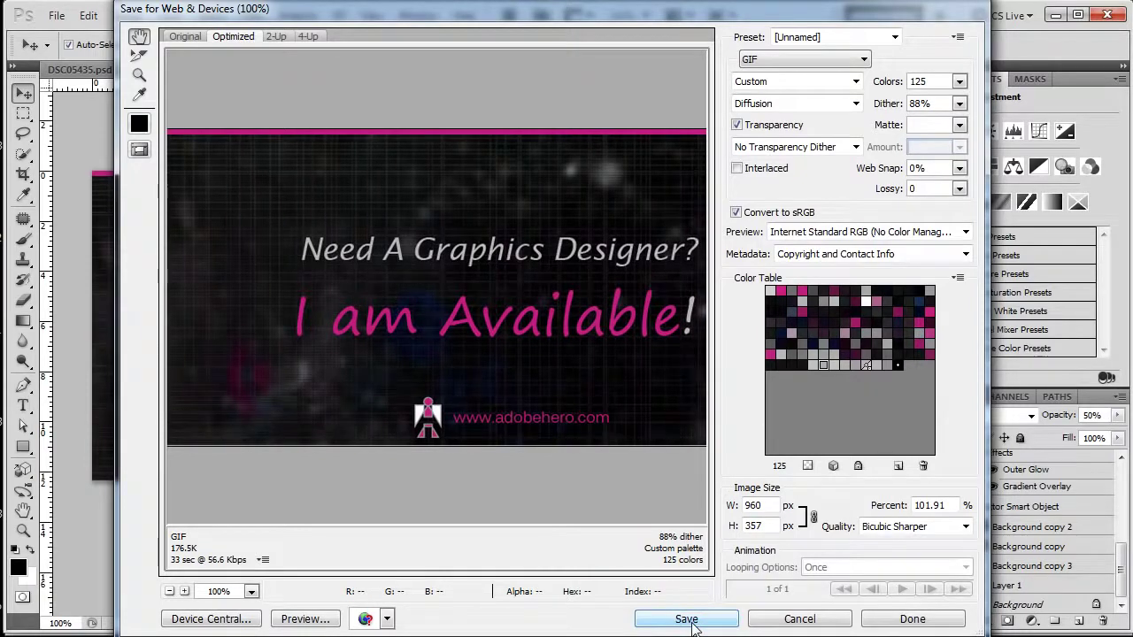
Change the format from GIF to JPEG at quality 82 (146.2K) and open the save window
click(771, 60)
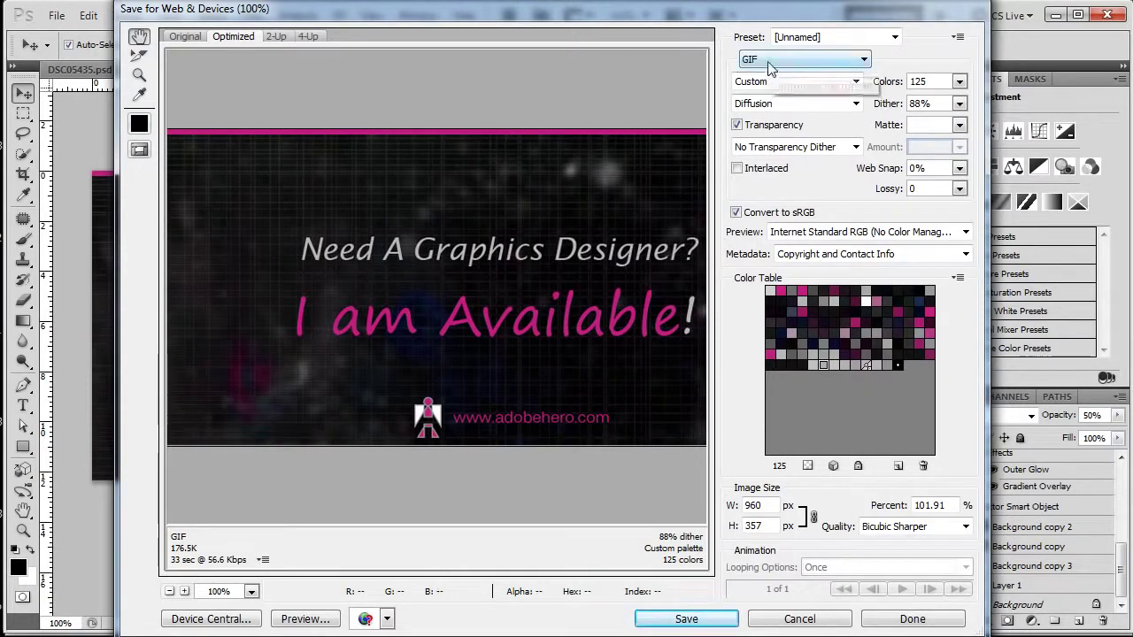
click(767, 88)
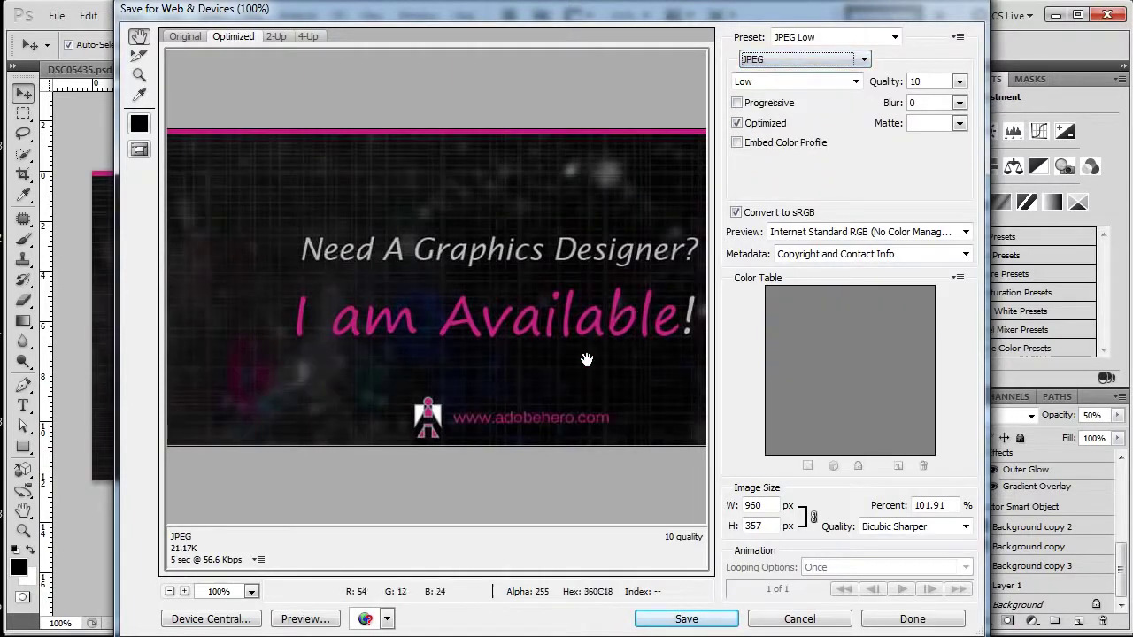
drag(520, 339, 438, 339)
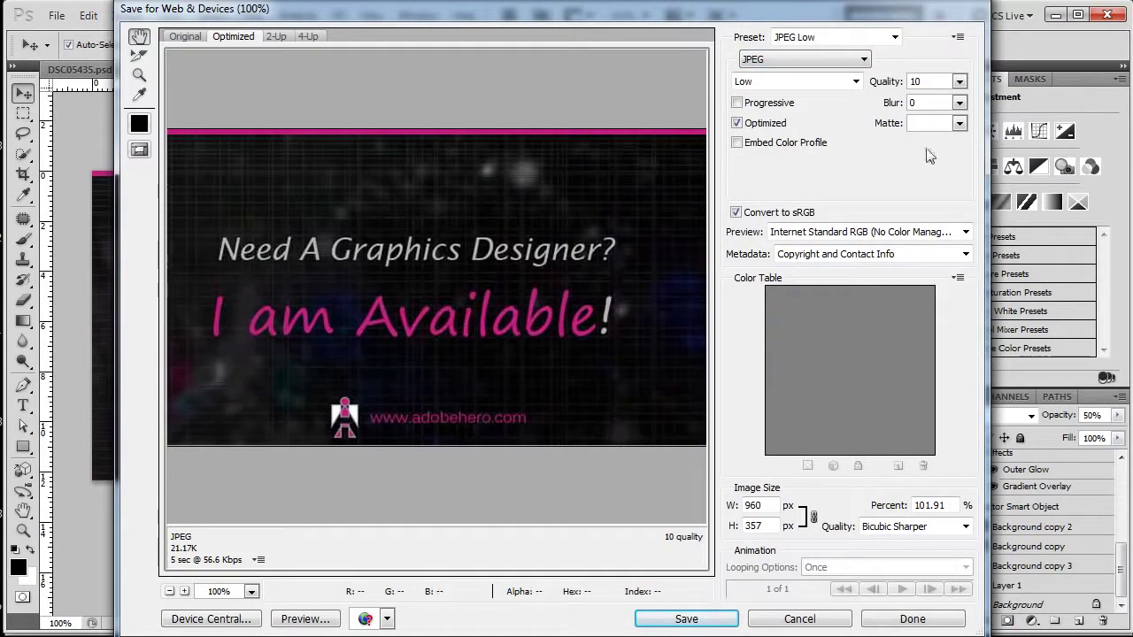
click(960, 81)
drag(883, 106, 944, 104)
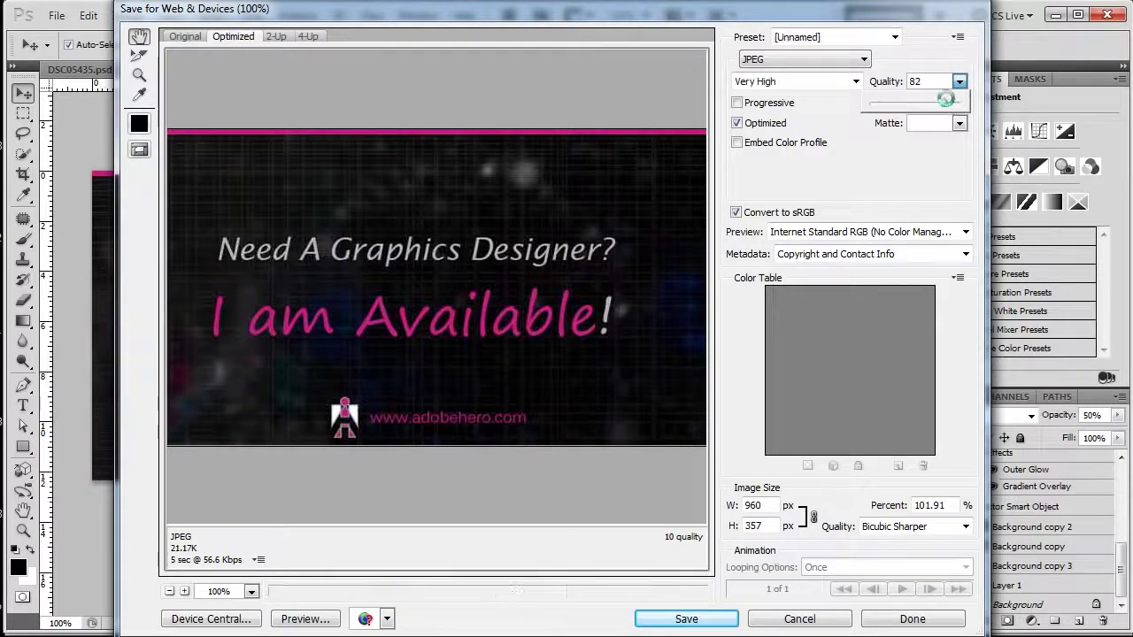
drag(519, 324, 332, 321)
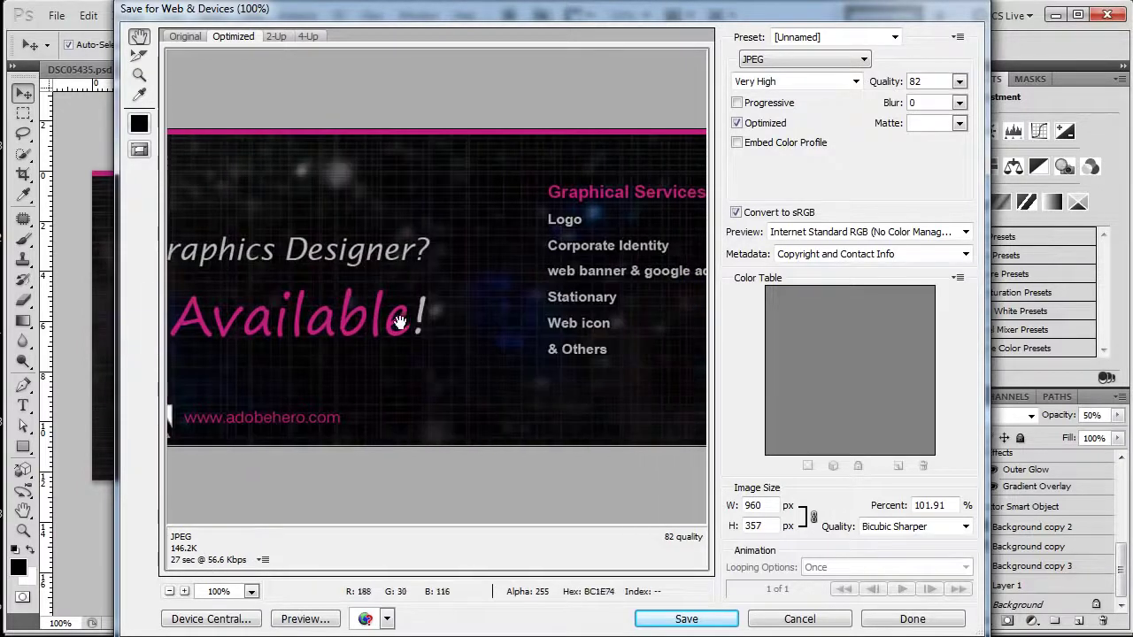
click(699, 619)
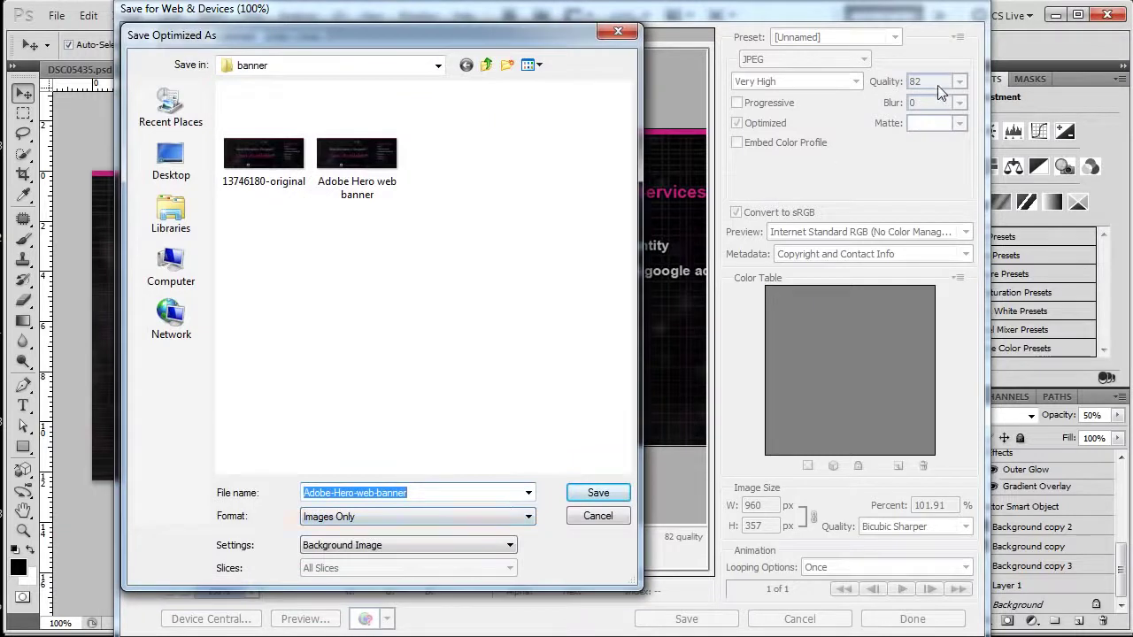
Delete the old Adobe Hero web banner and 13746180-original files from the banner folder
click(407, 203)
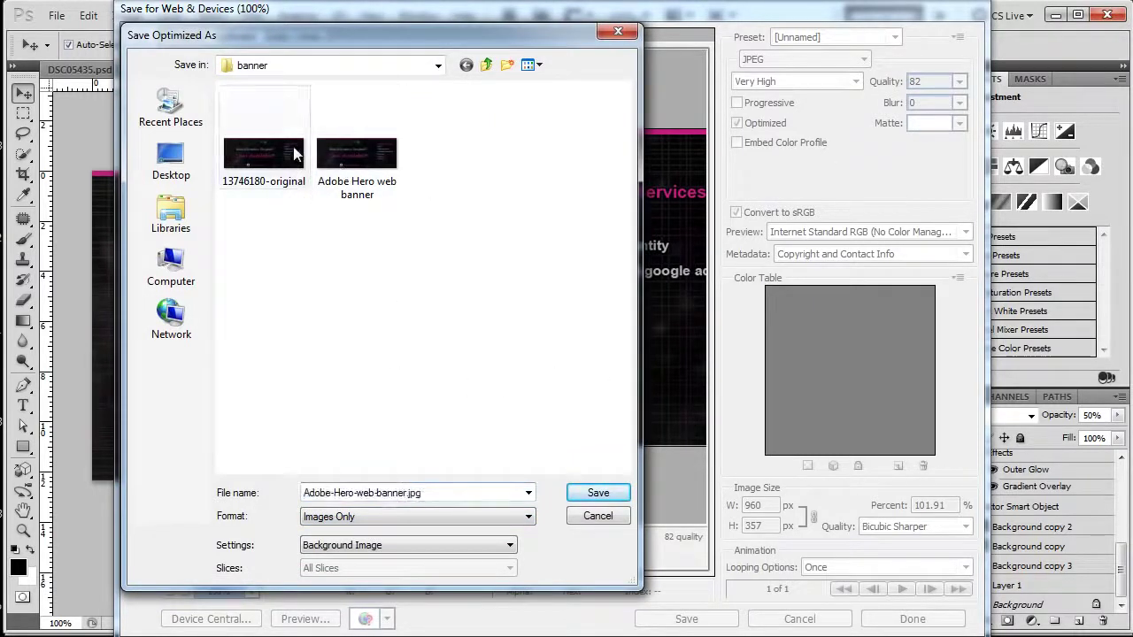
click(370, 169)
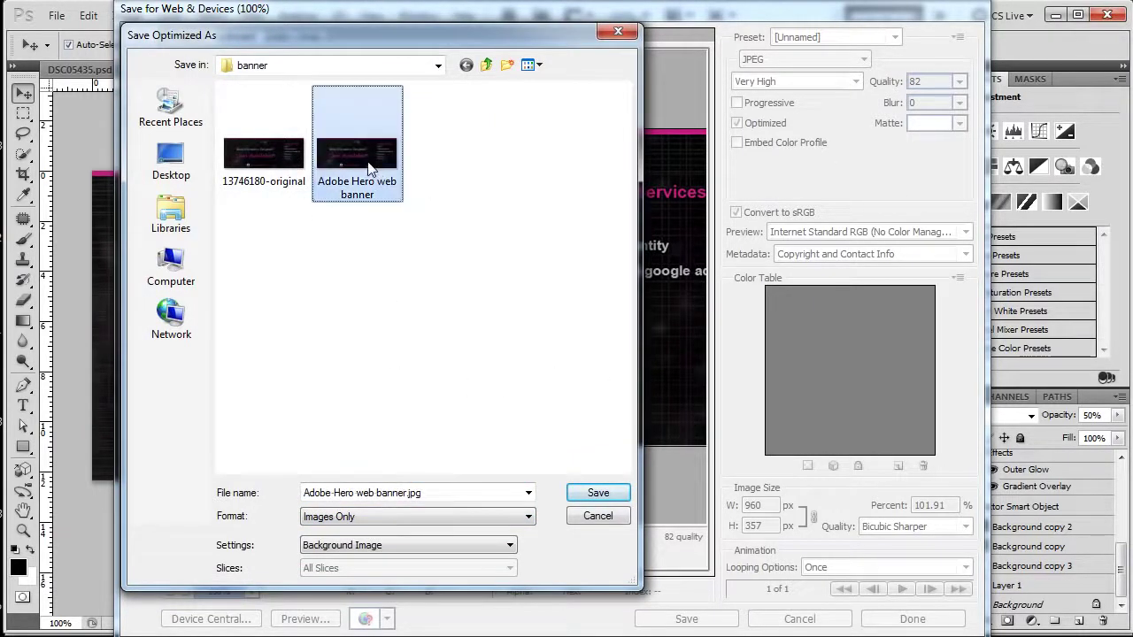
key(Delete)
key(Return)
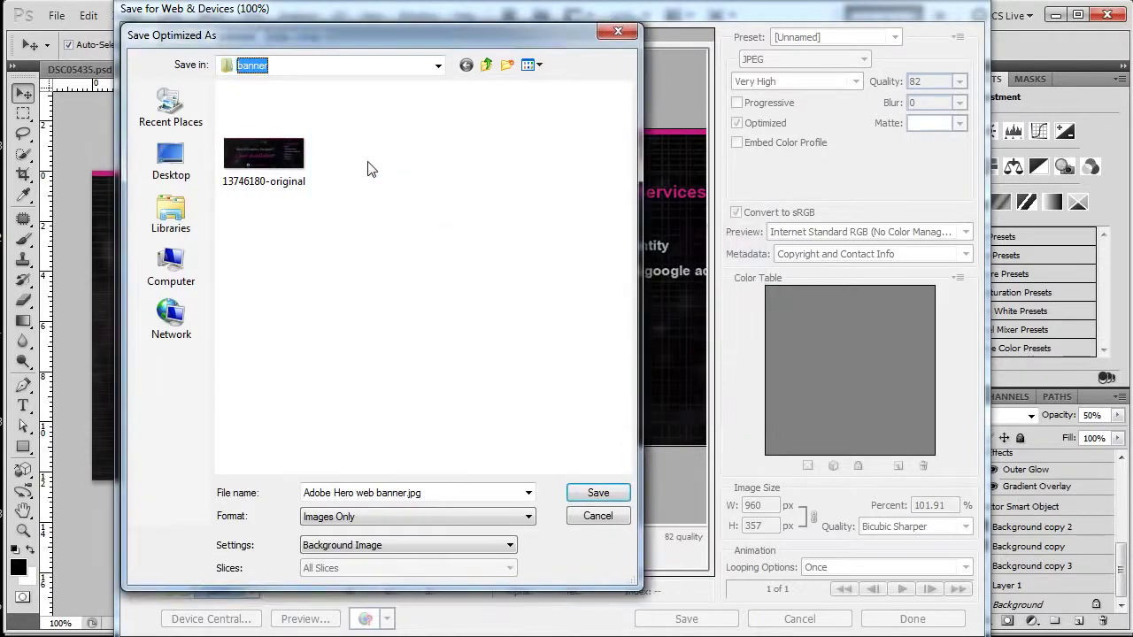
click(275, 170)
key(Delete)
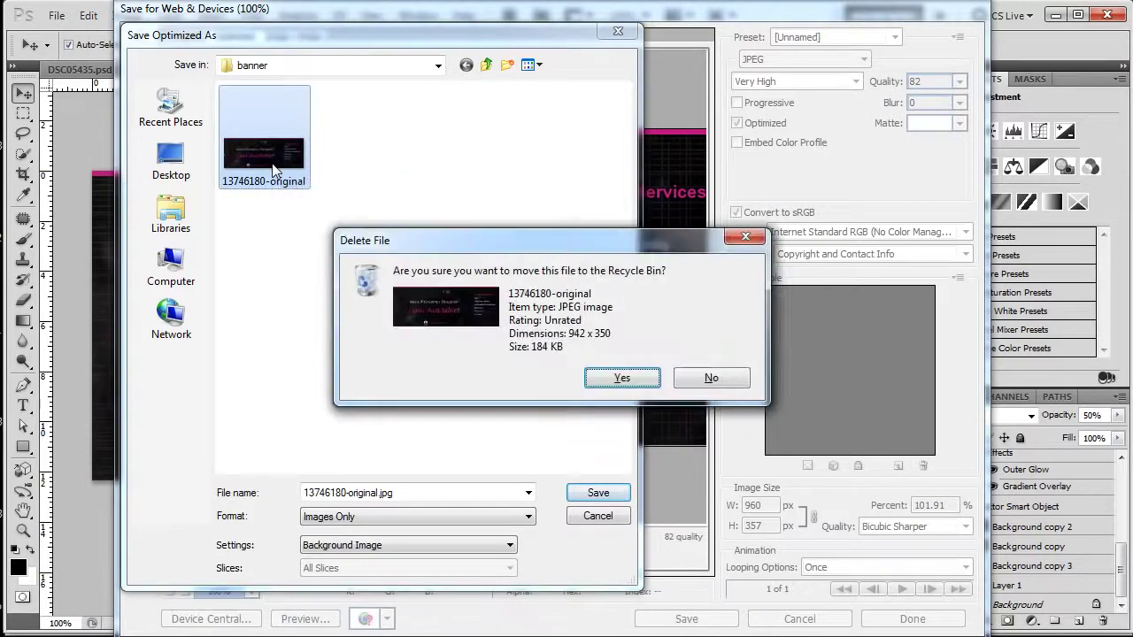
click(623, 381)
Save the optimized JPEG there as 'banner optimized'
double_click(378, 493)
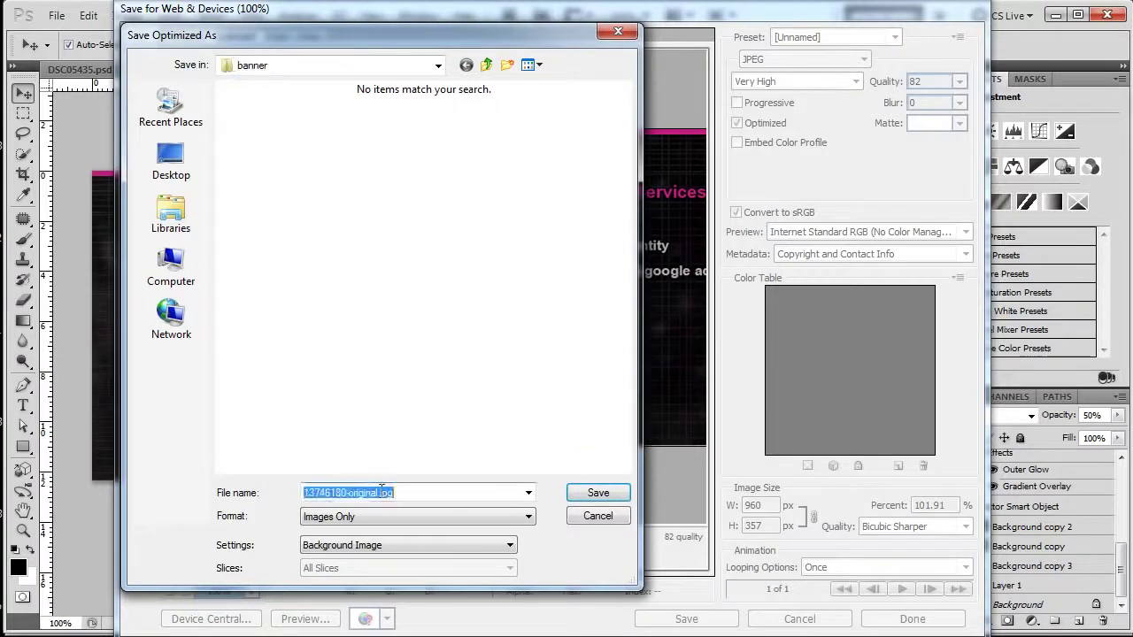
text(banner optimized)
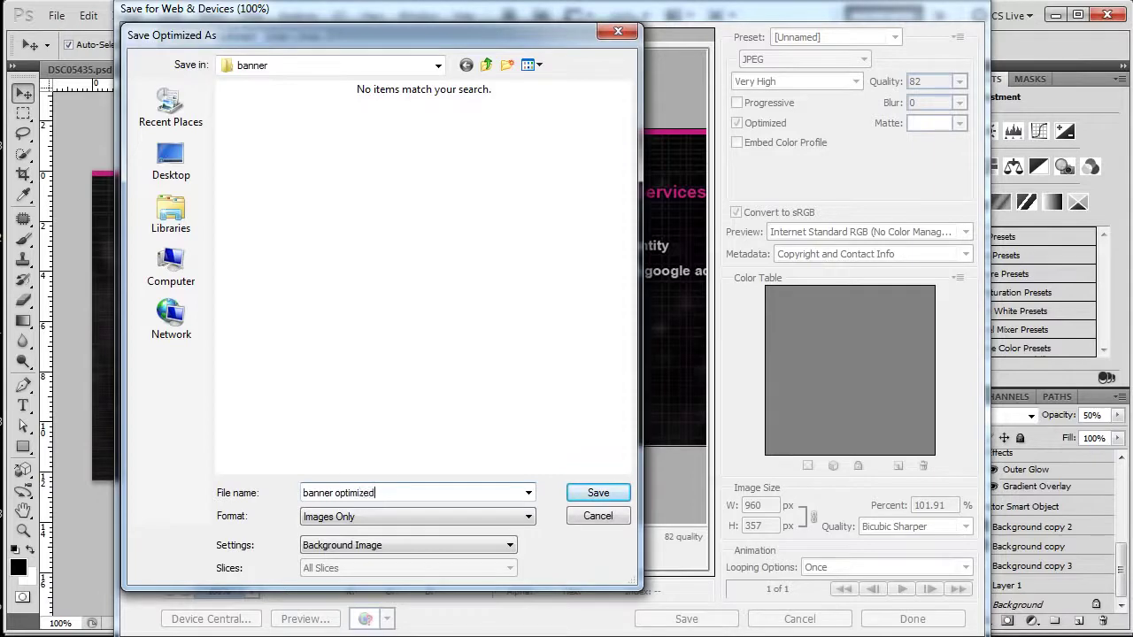
click(598, 493)
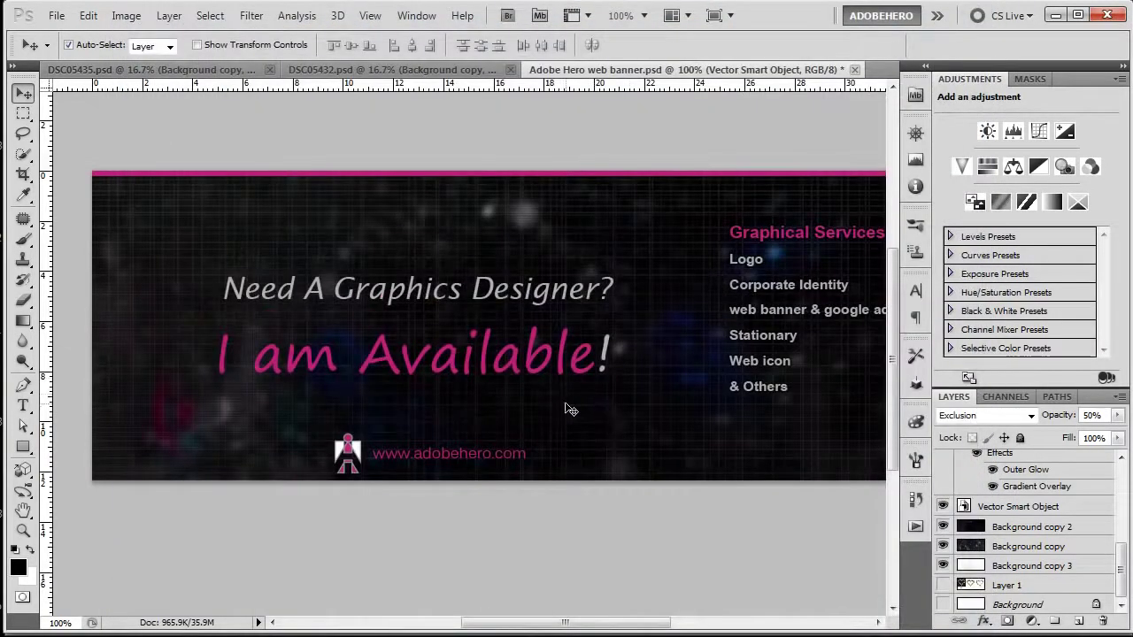
Save the banner as 'Adobe Hero web banner.jpg' at Maximum JPEG quality 11
key(ctrl+shift+s)
click(584, 368)
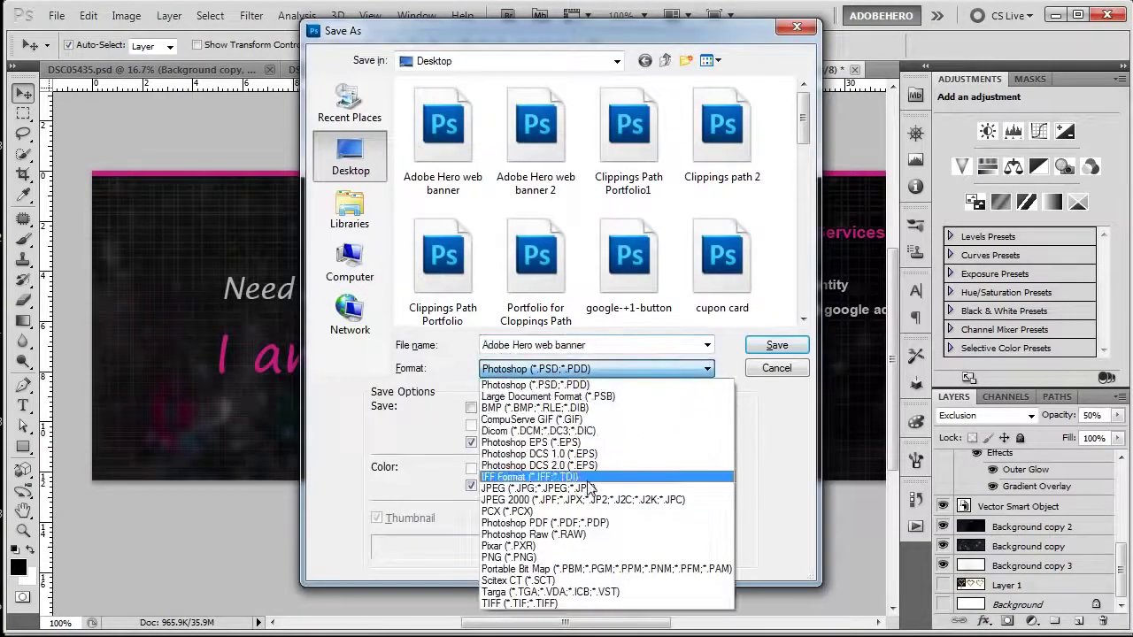
click(593, 488)
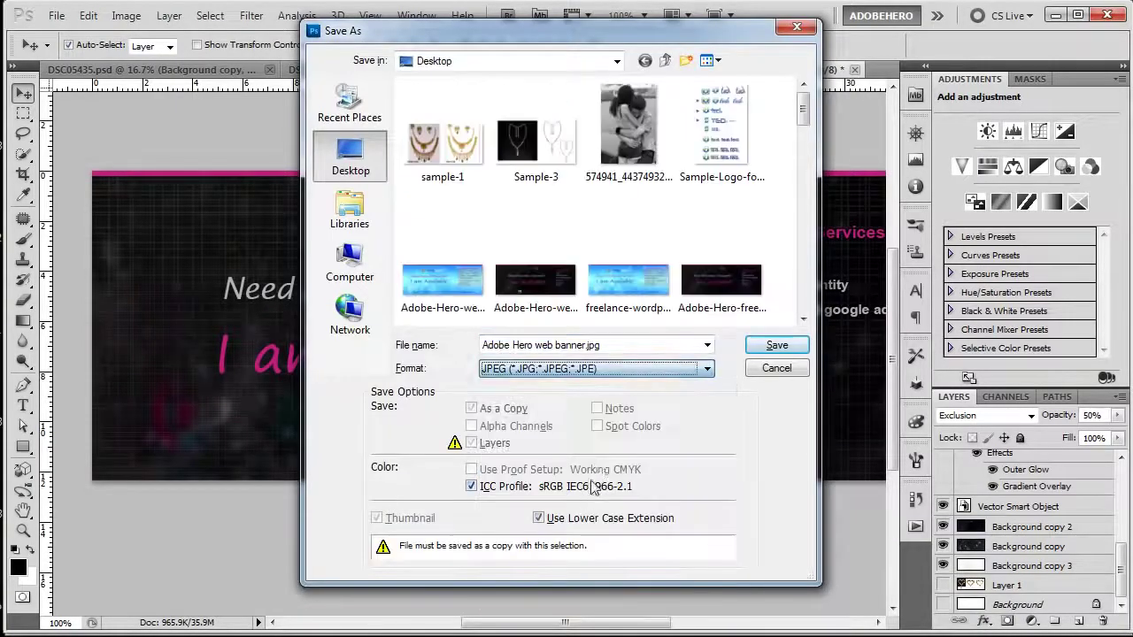
click(626, 347)
click(776, 347)
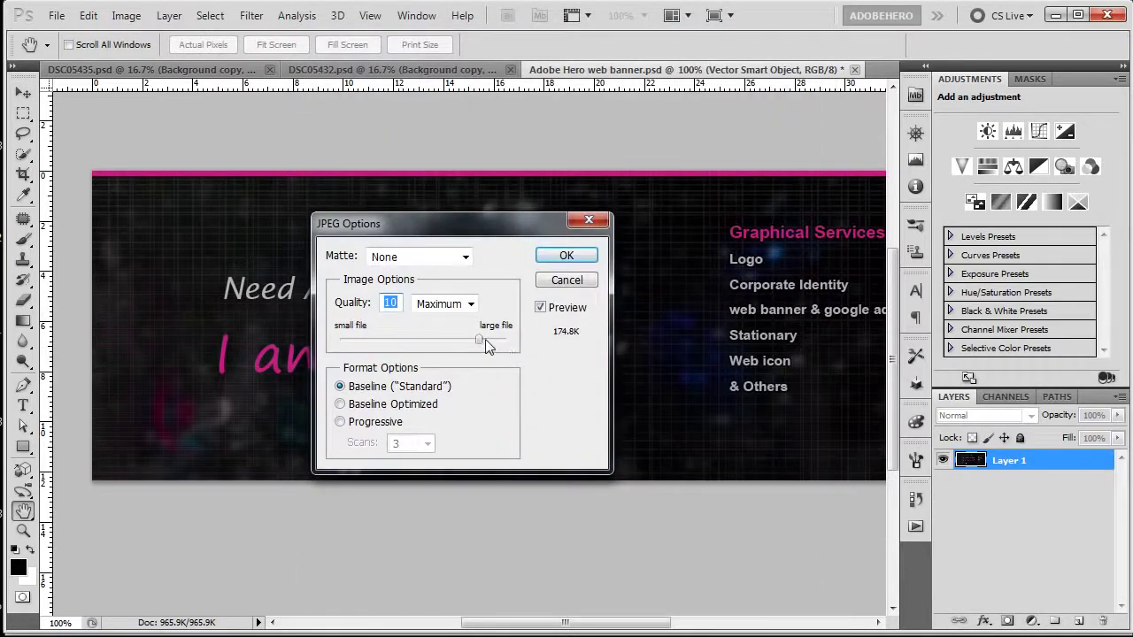
drag(486, 341, 492, 341)
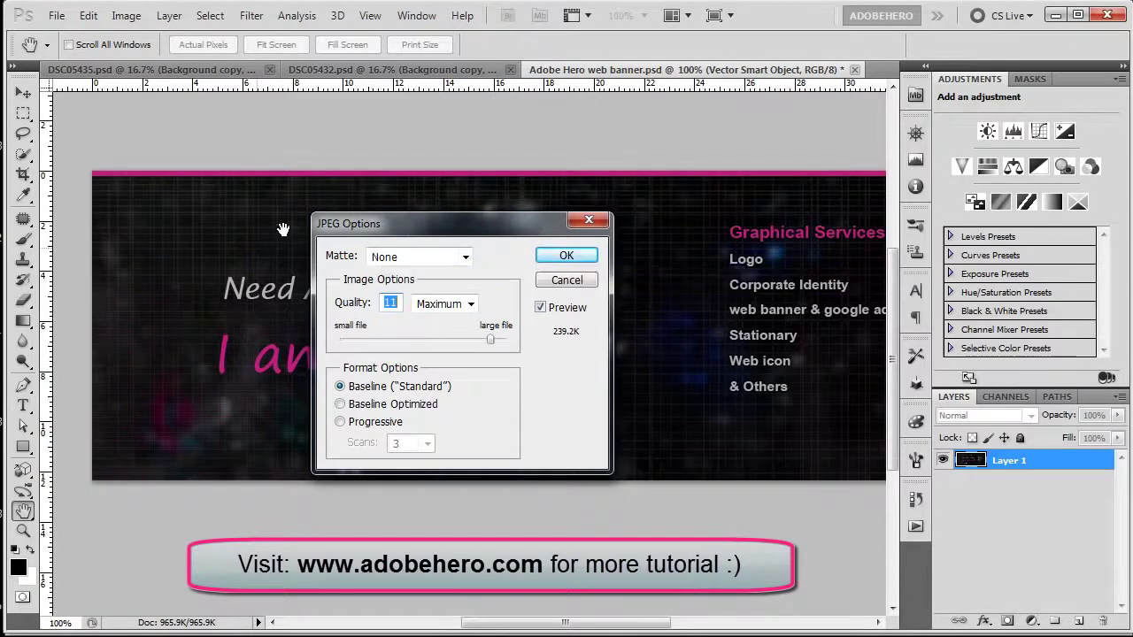
click(567, 256)
click(567, 255)
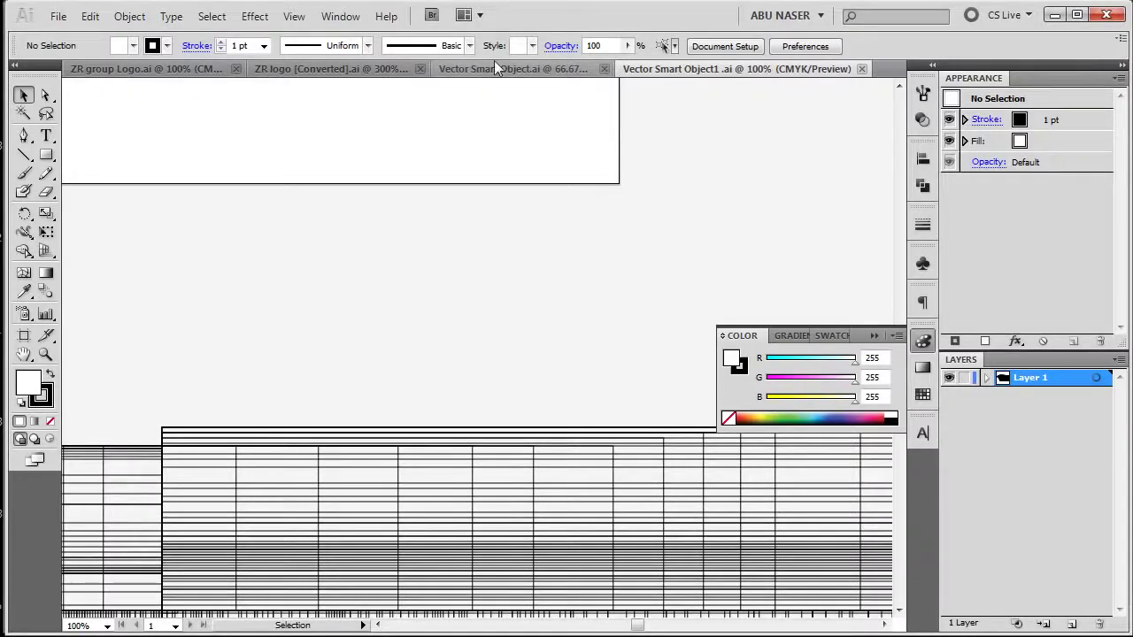
Zoom out to 25% and delete the tangled line artwork
drag(530, 389, 492, 236)
key(ctrl+minus)
key(ctrl+minus)
key(ctrl+minus)
key(ctrl+minus)
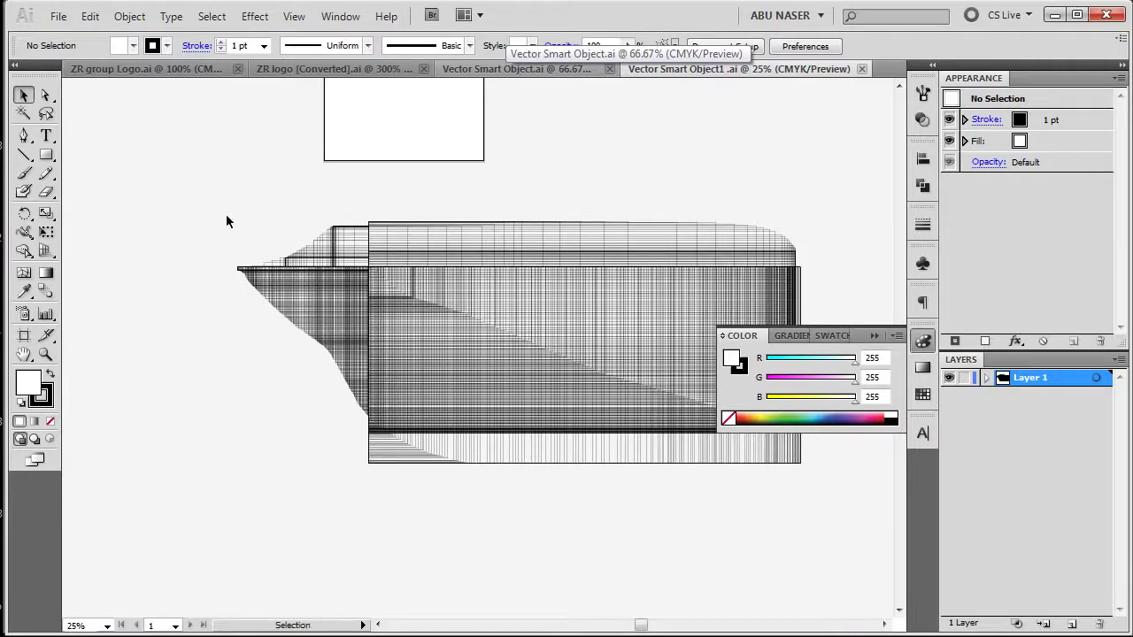
drag(199, 204, 864, 512)
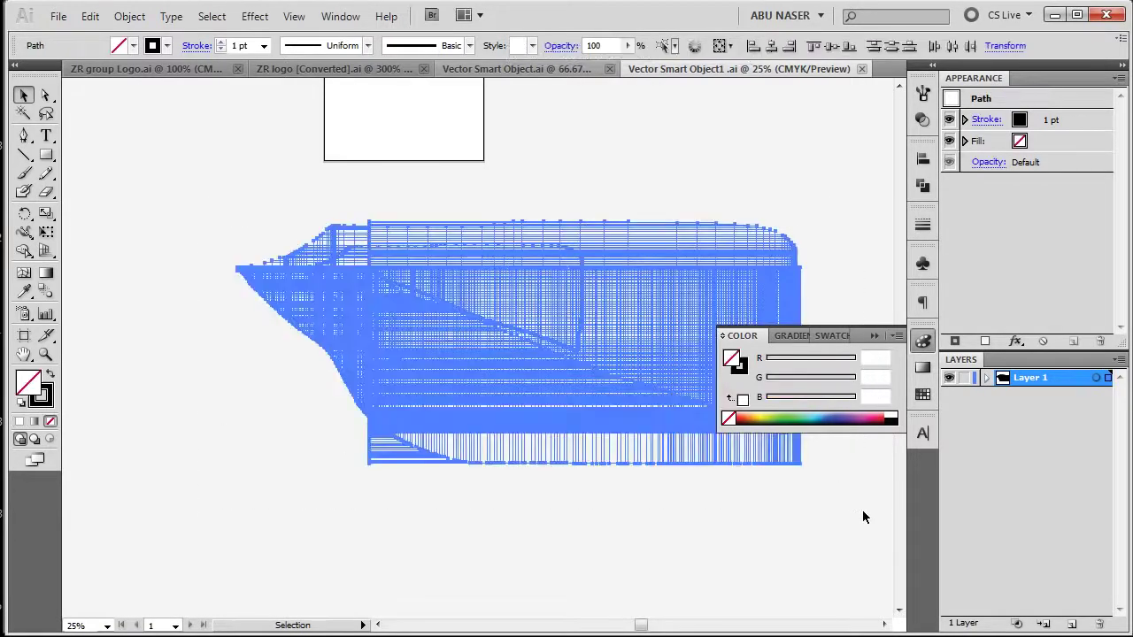
key(Delete)
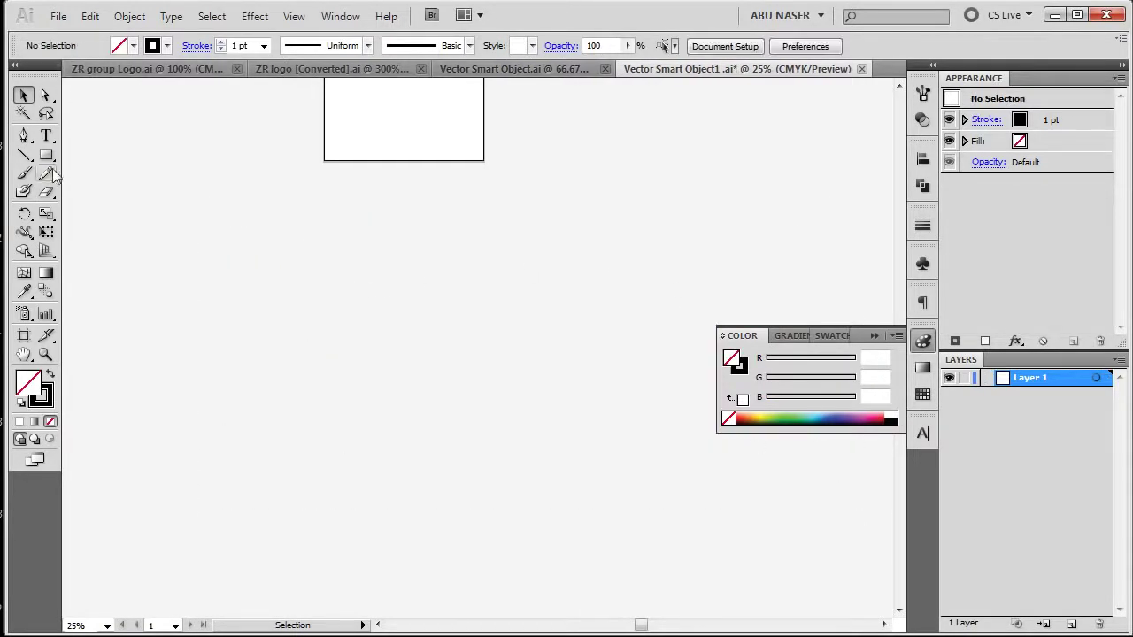
Draw trails of rectangles and stars, delete the stars, and bring up the ZR logo document
click(47, 156)
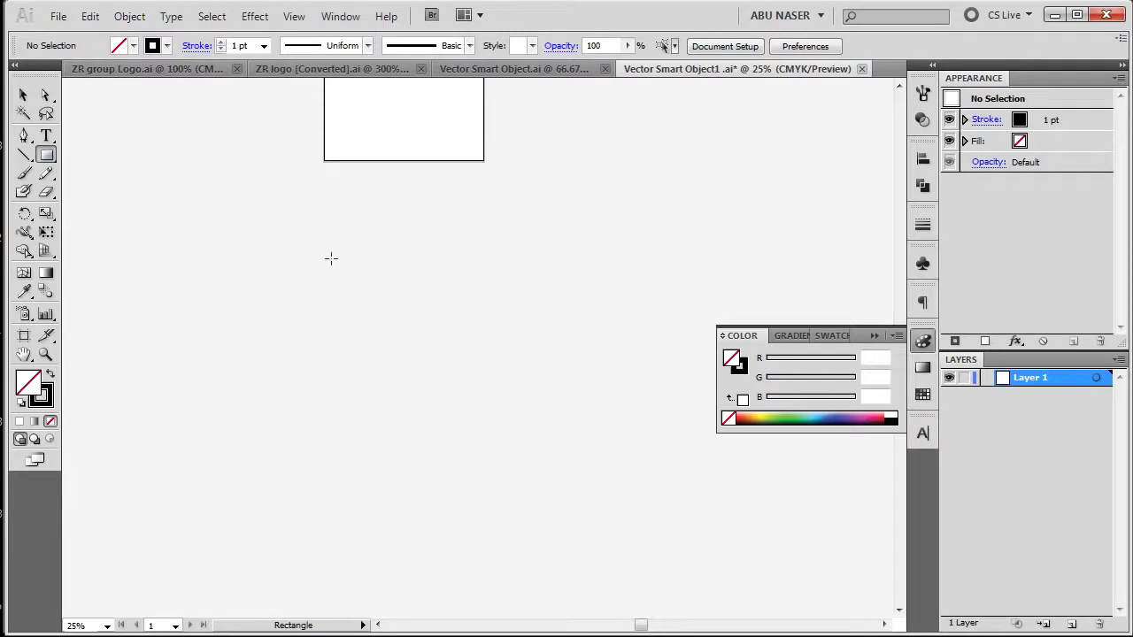
mouse_move(315, 256)
mouse_down()
mouse_move(314, 316)
mouse_move(694, 502)
mouse_up()
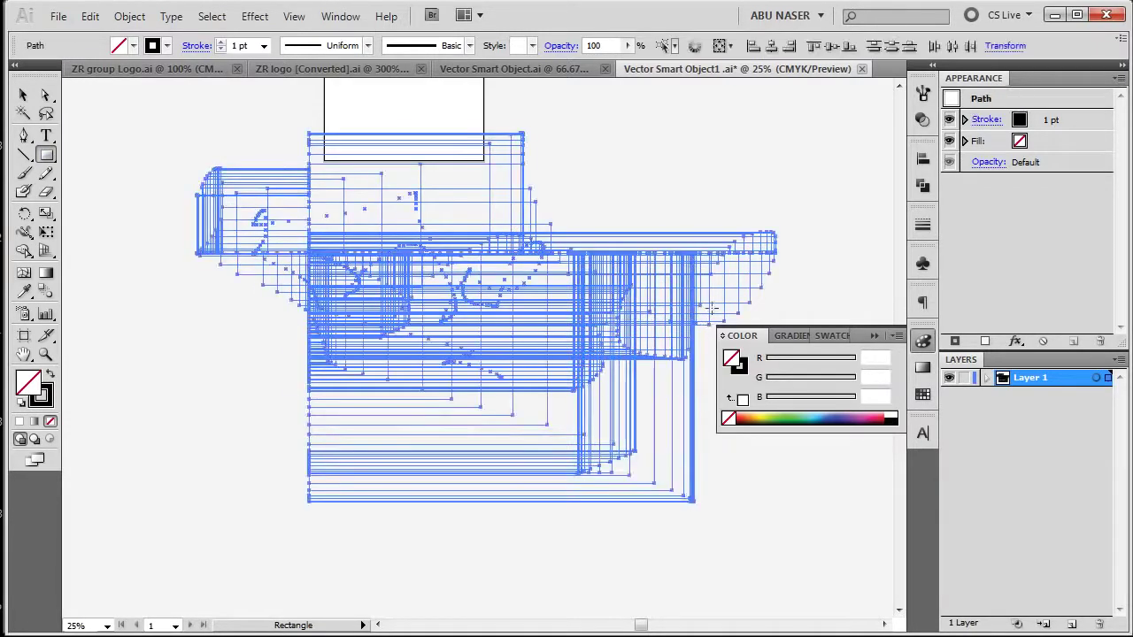
key(ctrl+shift+a)
drag(714, 244, 234, 447)
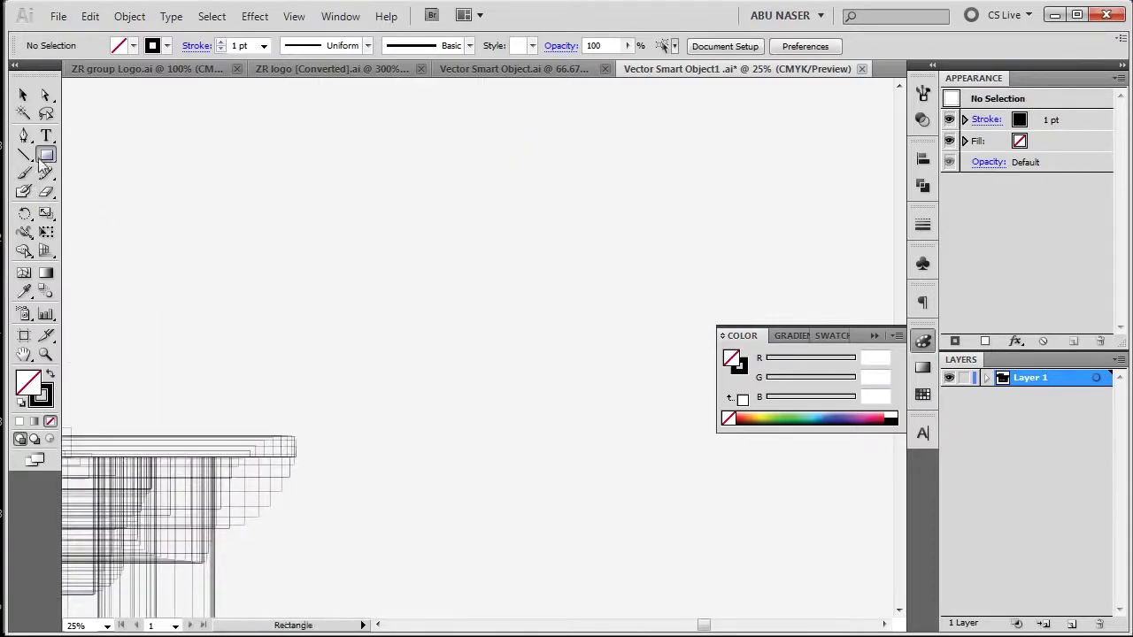
mouse_move(46, 156)
mouse_down()
mouse_move(135, 217)
mouse_move(106, 232)
mouse_up()
mouse_move(303, 187)
mouse_down()
mouse_move(340, 225)
mouse_move(721, 372)
mouse_up()
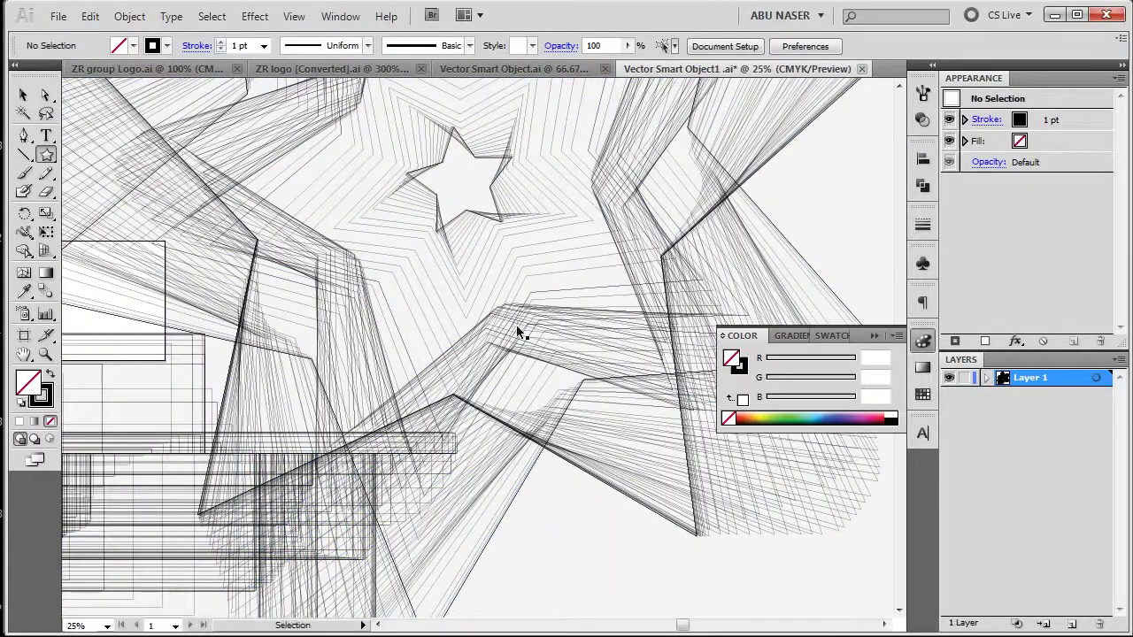
drag(739, 251, 516, 329)
key(Delete)
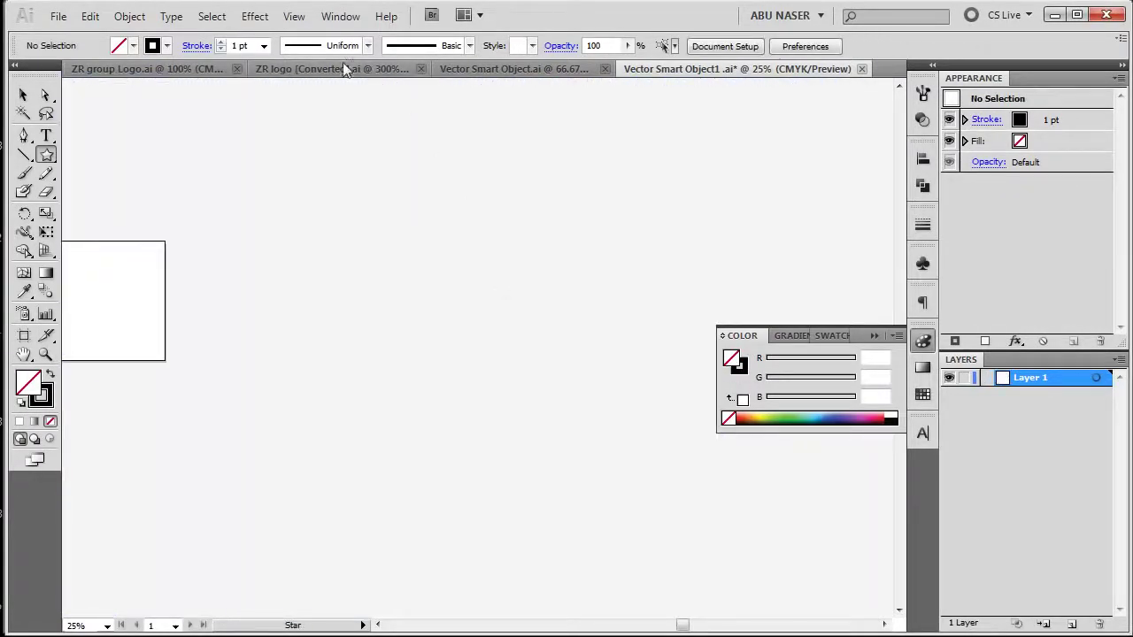
click(345, 68)
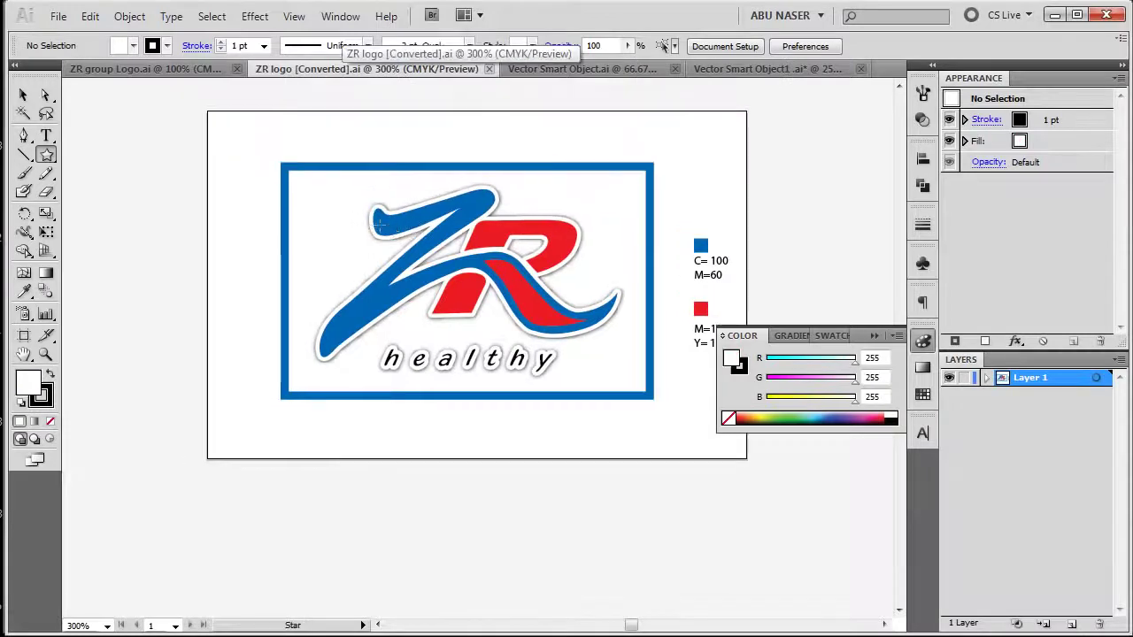
drag(498, 279, 449, 282)
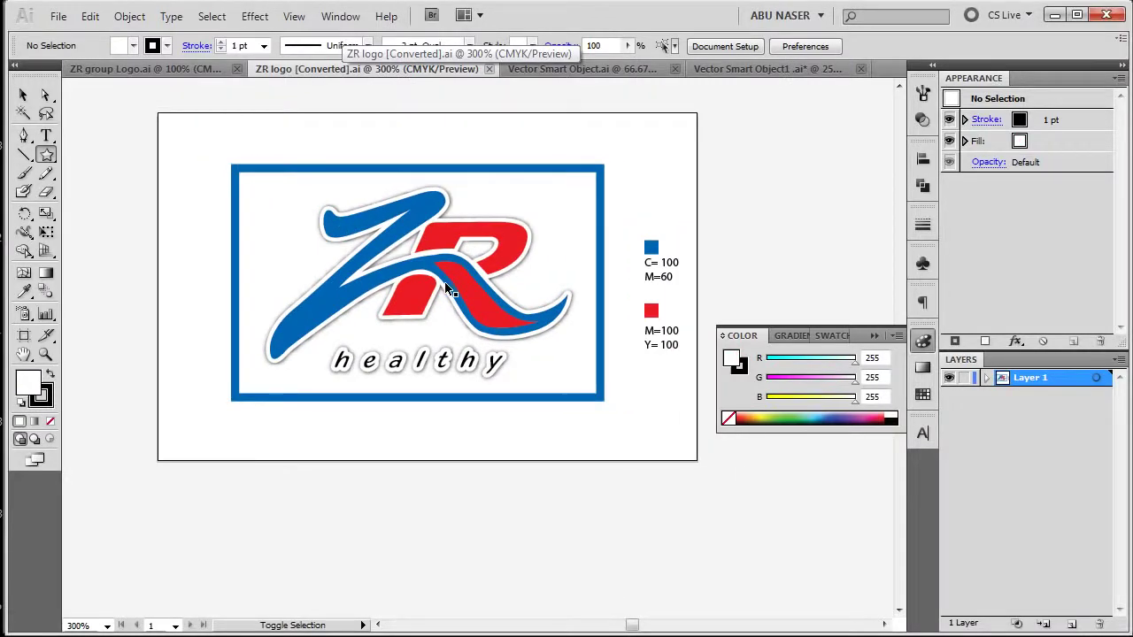
Preview the ZR logo in Save for Web as PNG-8, PNG-24 and WBMP
key(ctrl+alt+shift+s)
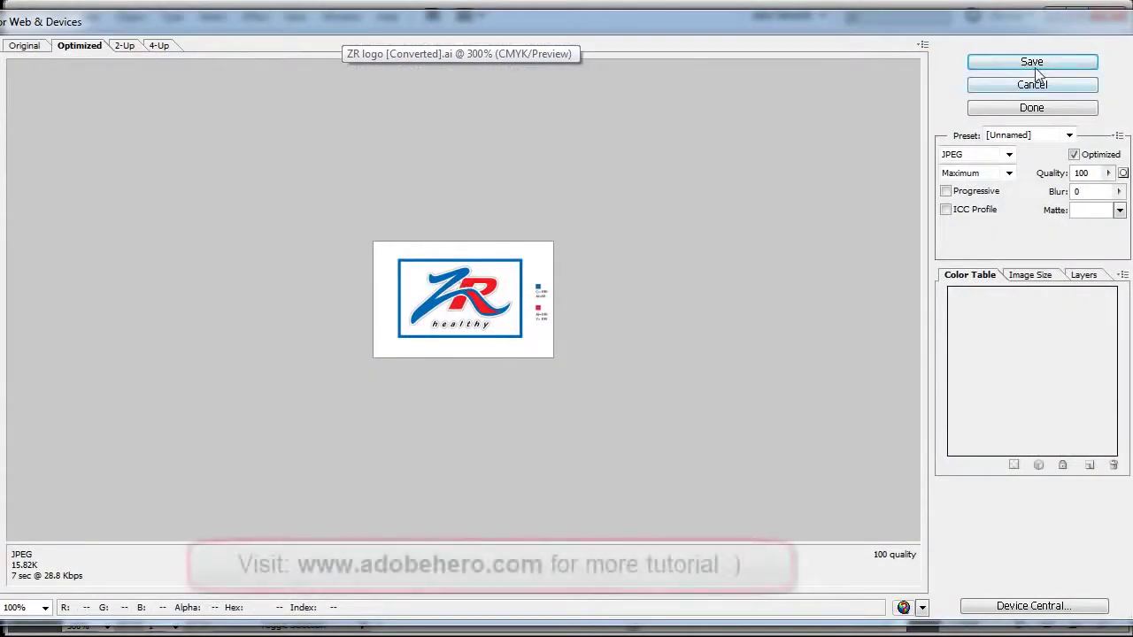
click(989, 160)
click(961, 195)
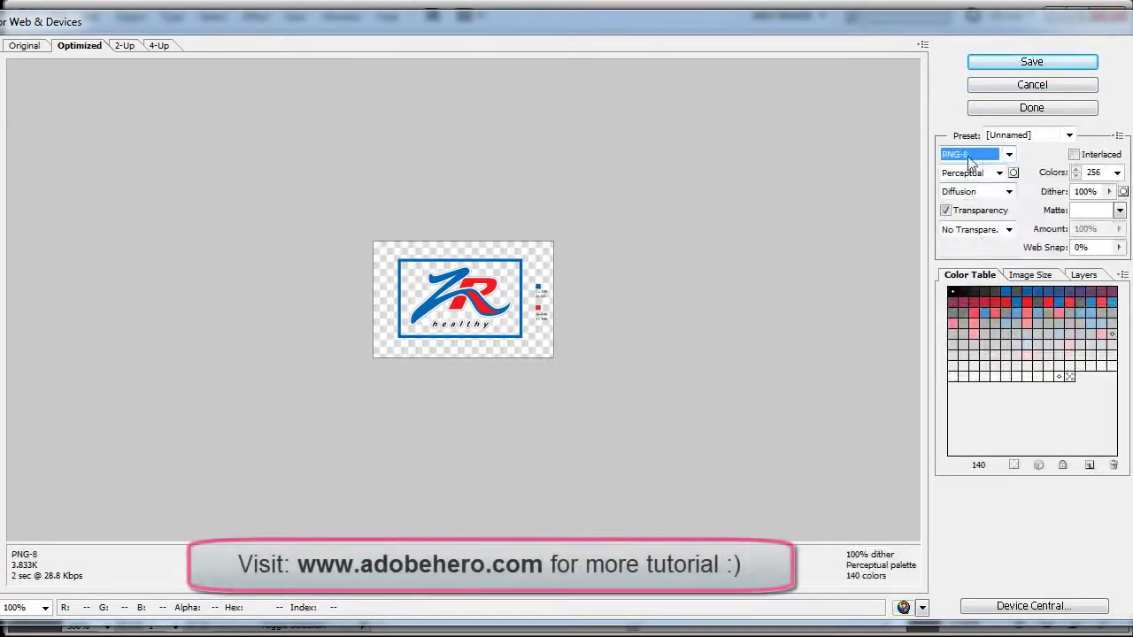
click(970, 155)
click(961, 208)
click(969, 155)
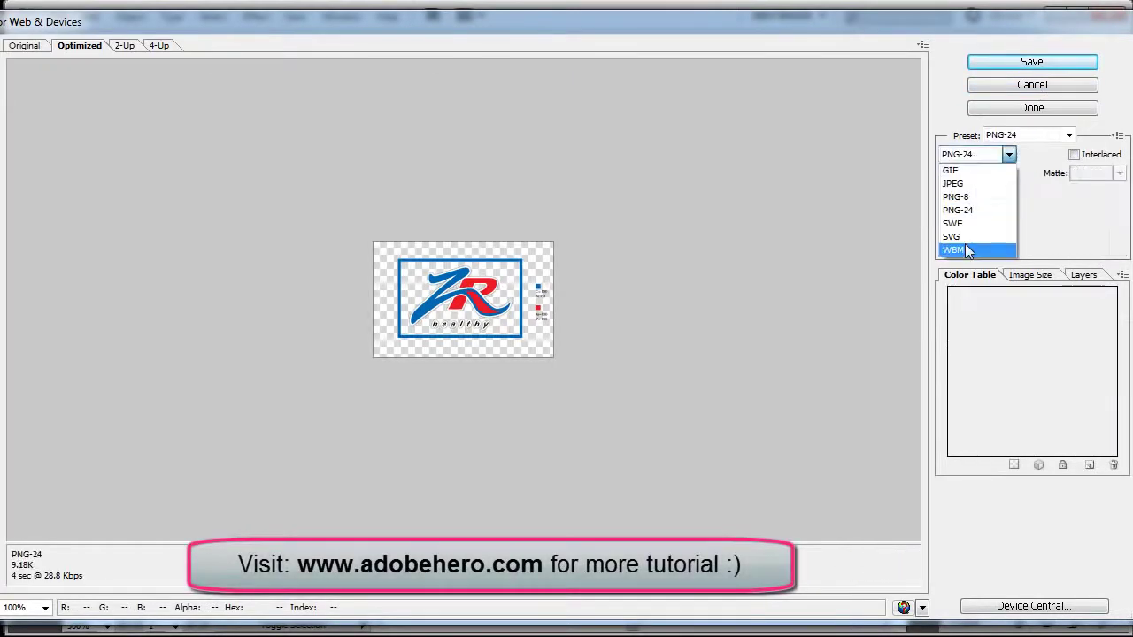
click(969, 248)
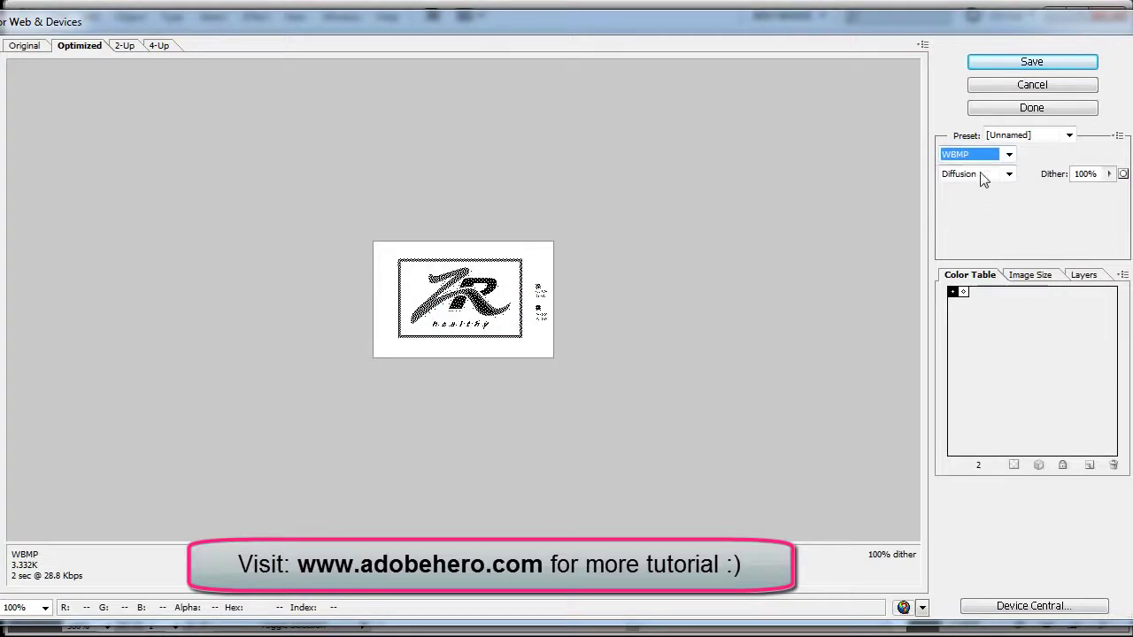
Preview it as SVG and PNG-8 again, then settle on PNG-24
click(977, 159)
click(961, 236)
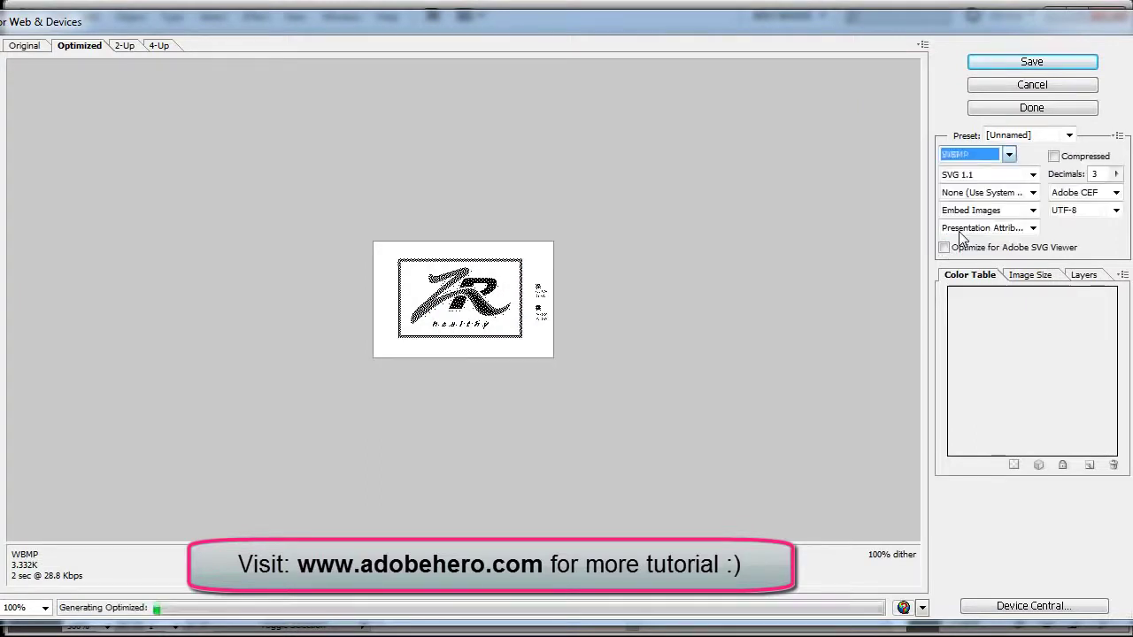
click(969, 155)
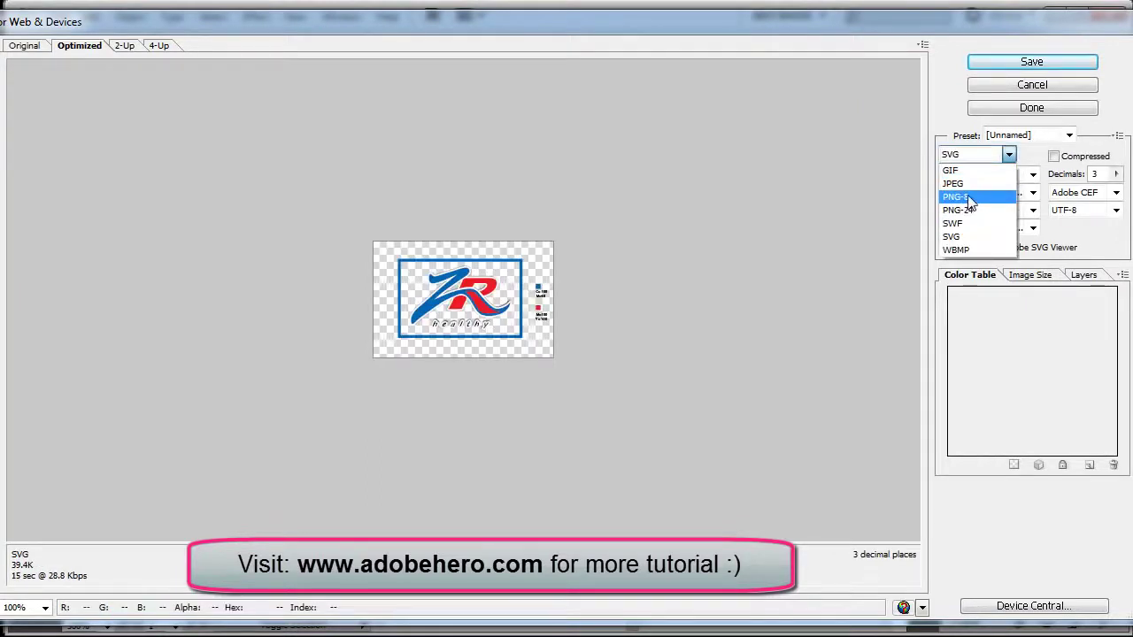
click(969, 198)
click(974, 156)
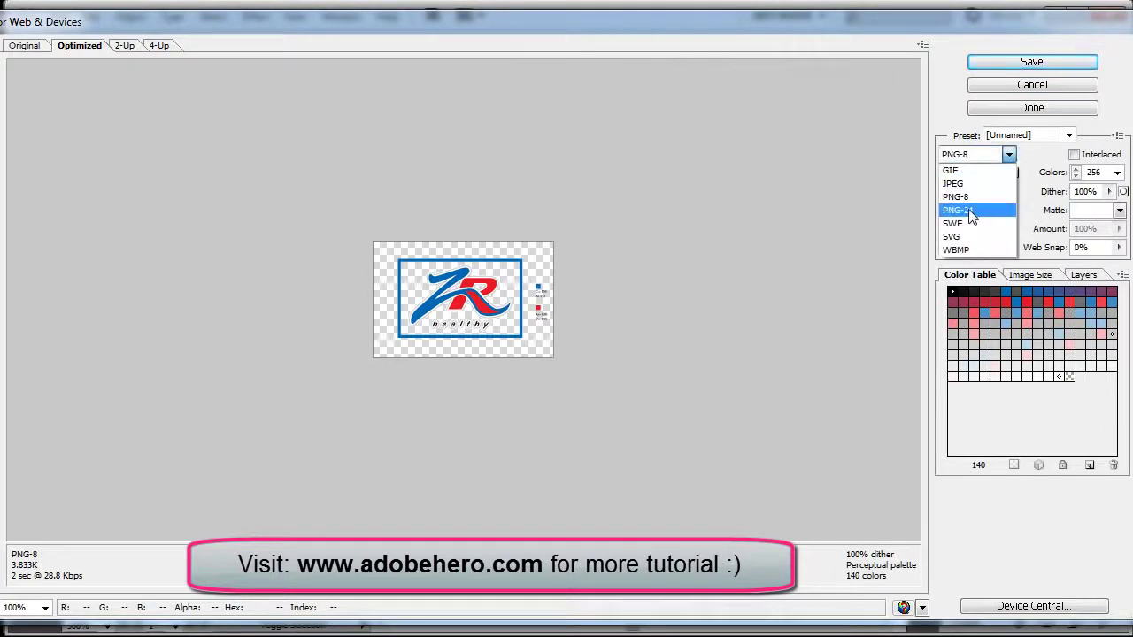
click(971, 210)
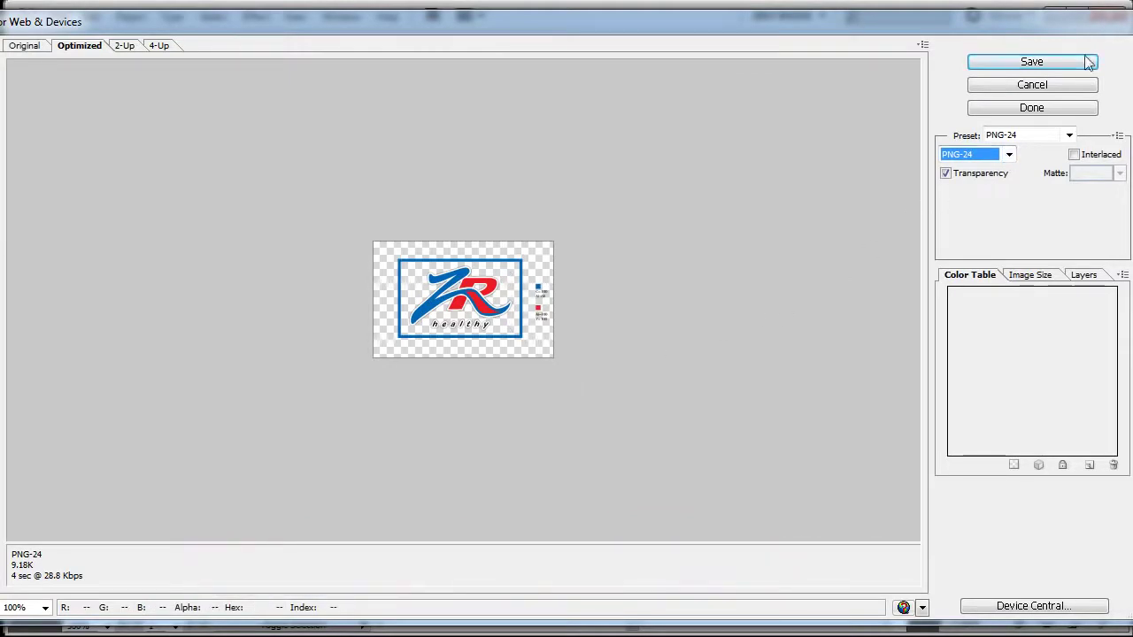
Close the web export and switch to the adobehero Portfolio page in Firefox
click(1049, 86)
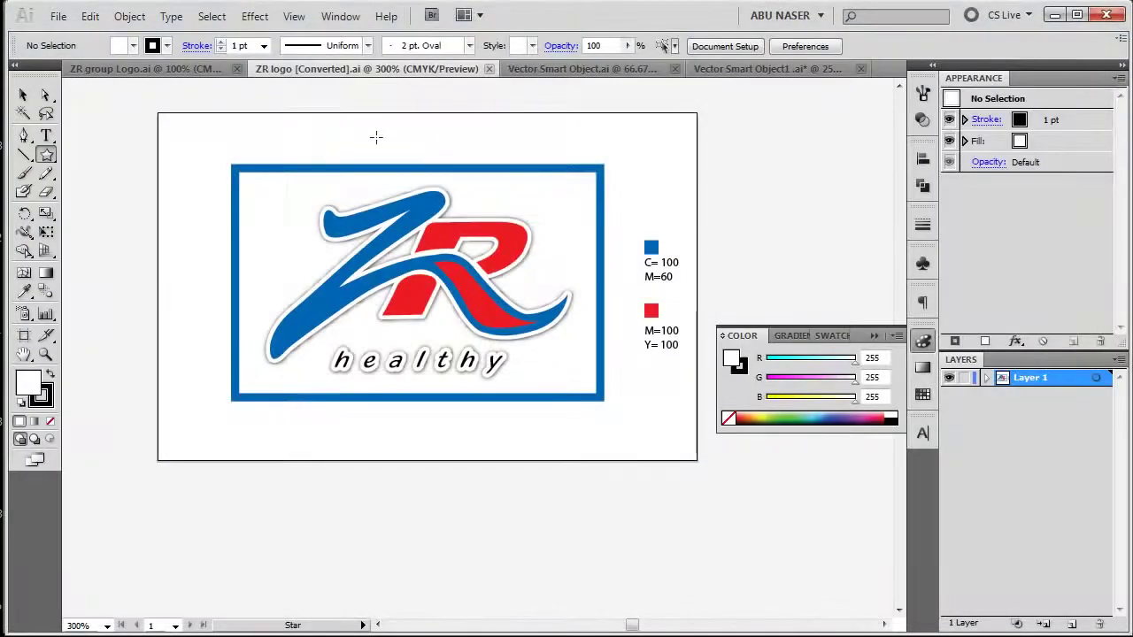
drag(556, 302, 399, 293)
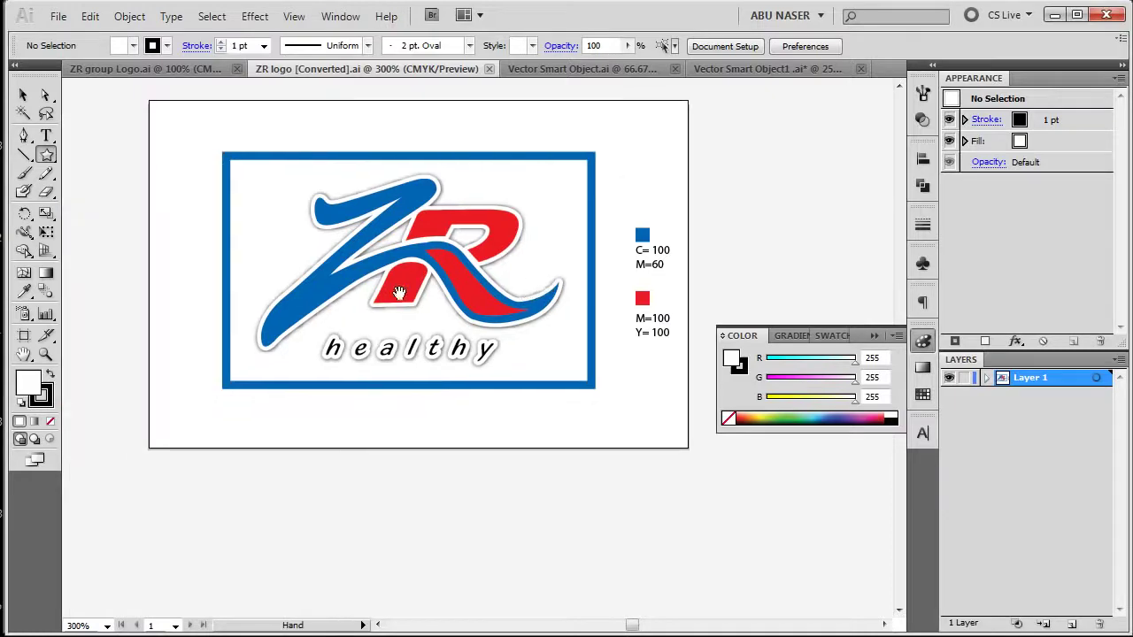
drag(478, 269, 488, 305)
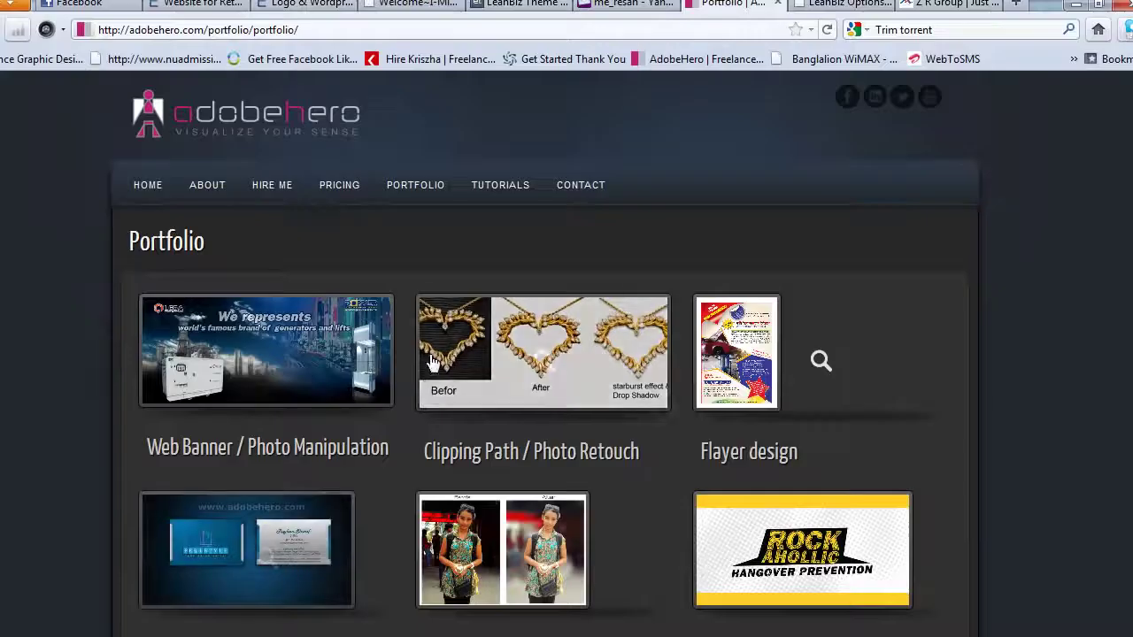
click(430, 540)
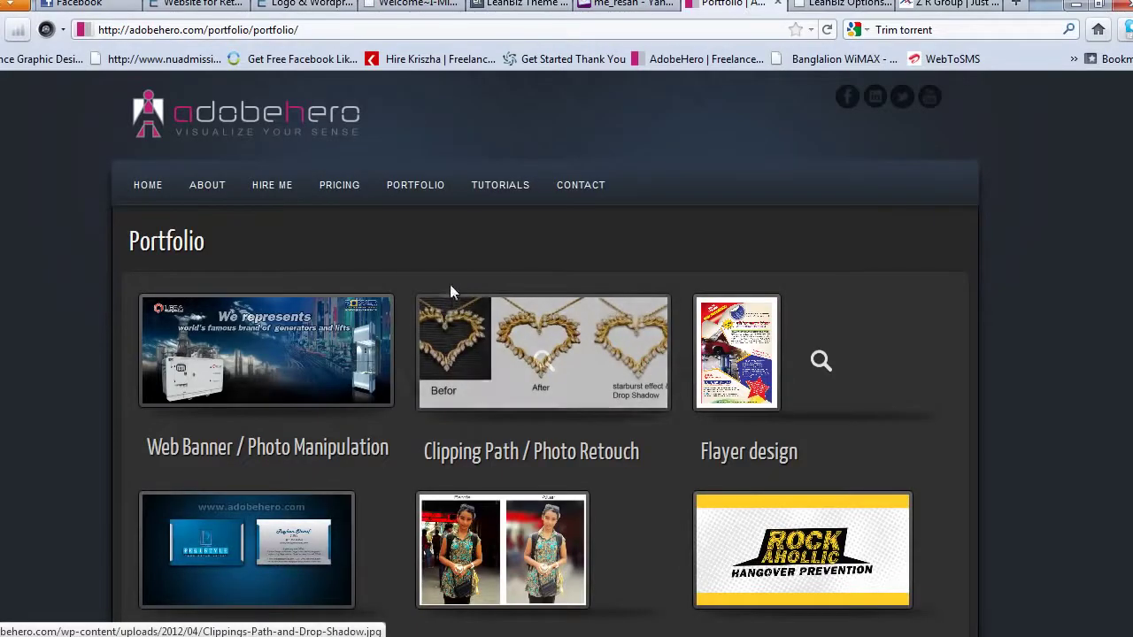
Go to the AdobeHero About page and scroll through it
scroll(265, 213, down, 2)
scroll(340, 232, up, 2)
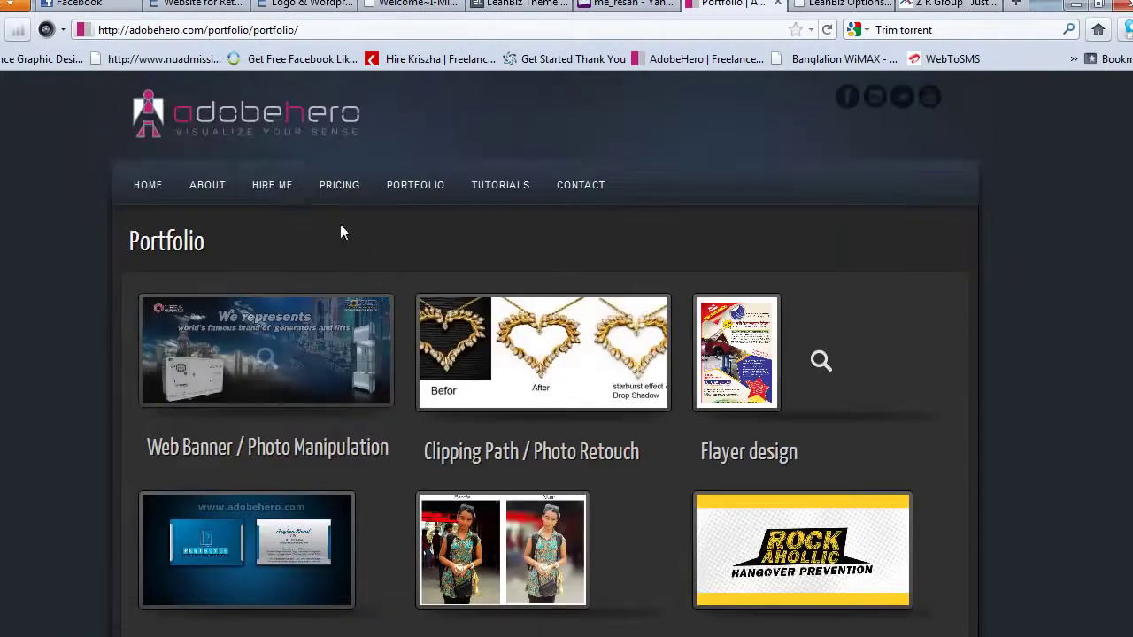
click(217, 191)
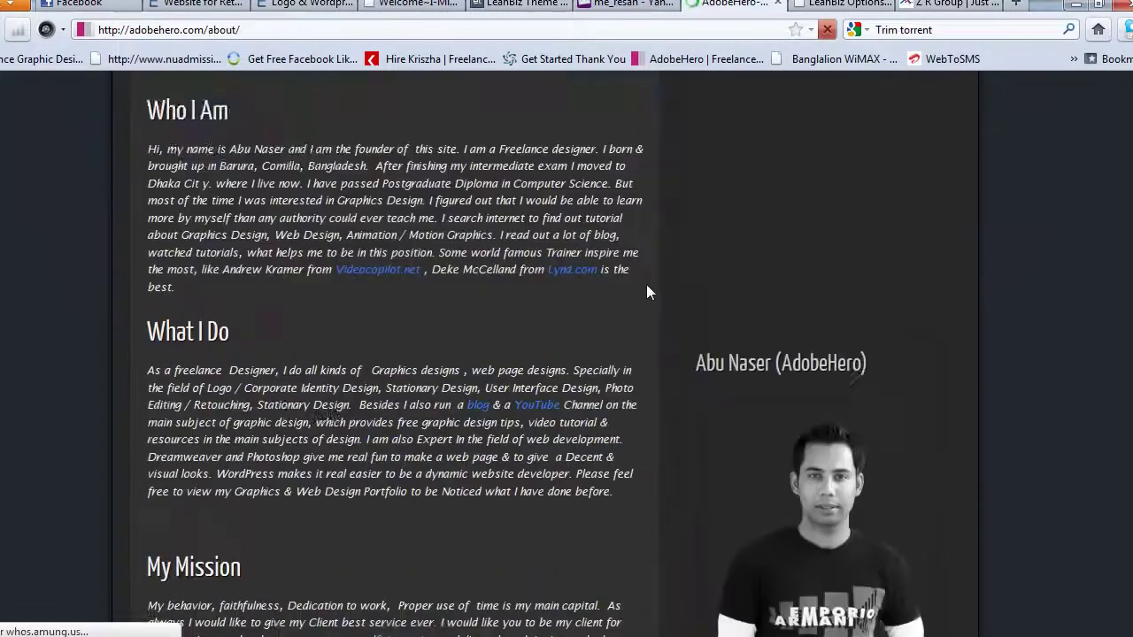
scroll(646, 292, down, 2)
scroll(646, 292, up, 6)
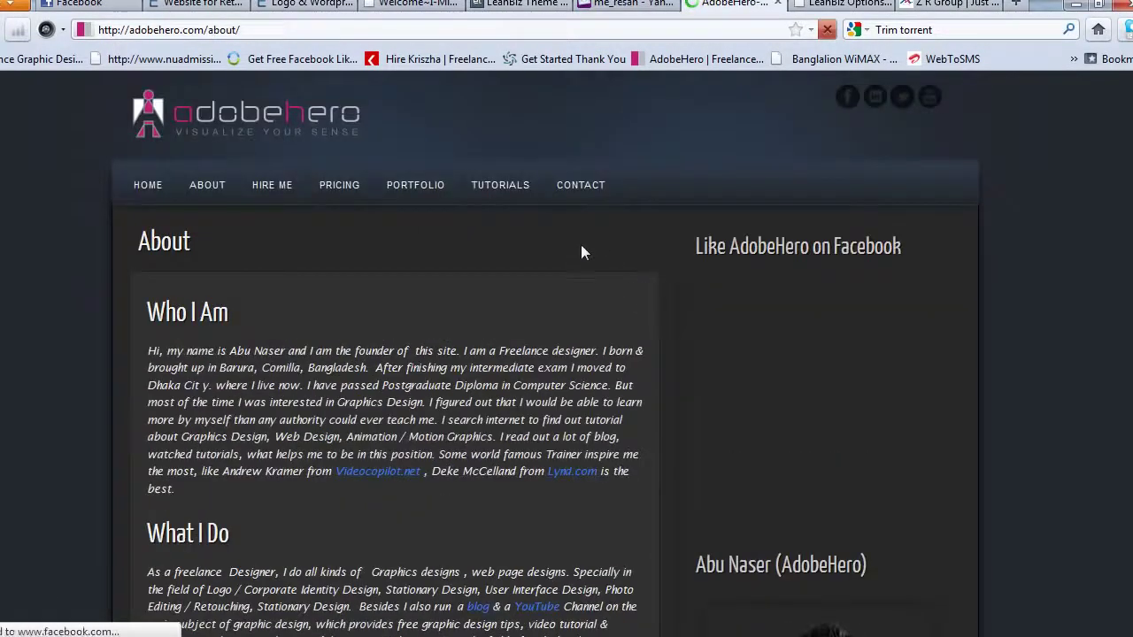
scroll(551, 285, down, 5)
scroll(551, 285, down, 3)
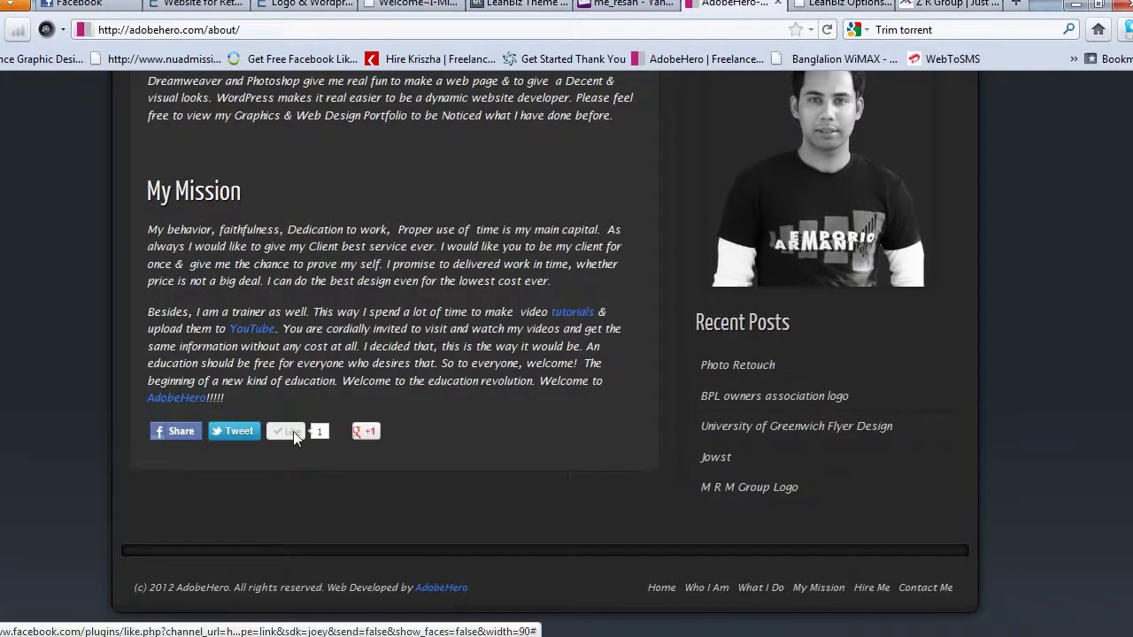
Browse the About page content, then go to the Tutorials page listing Photoshop tutorials
click(368, 433)
scroll(418, 457, up, 3)
scroll(416, 455, up, 3)
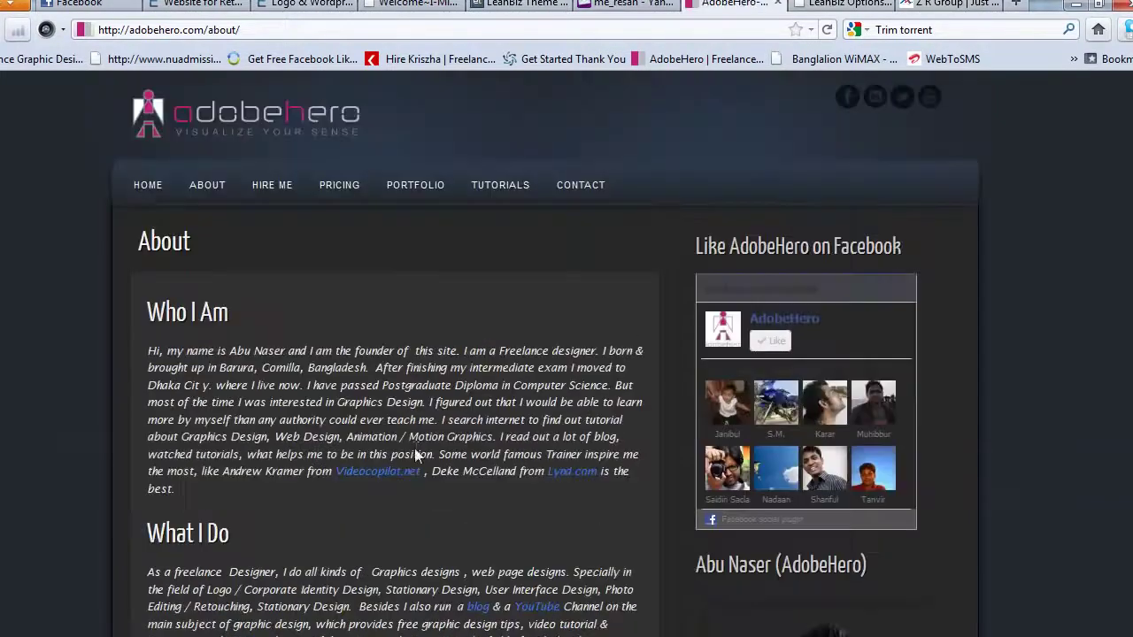
scroll(434, 478, down, 4)
click(366, 608)
scroll(485, 529, up, 2)
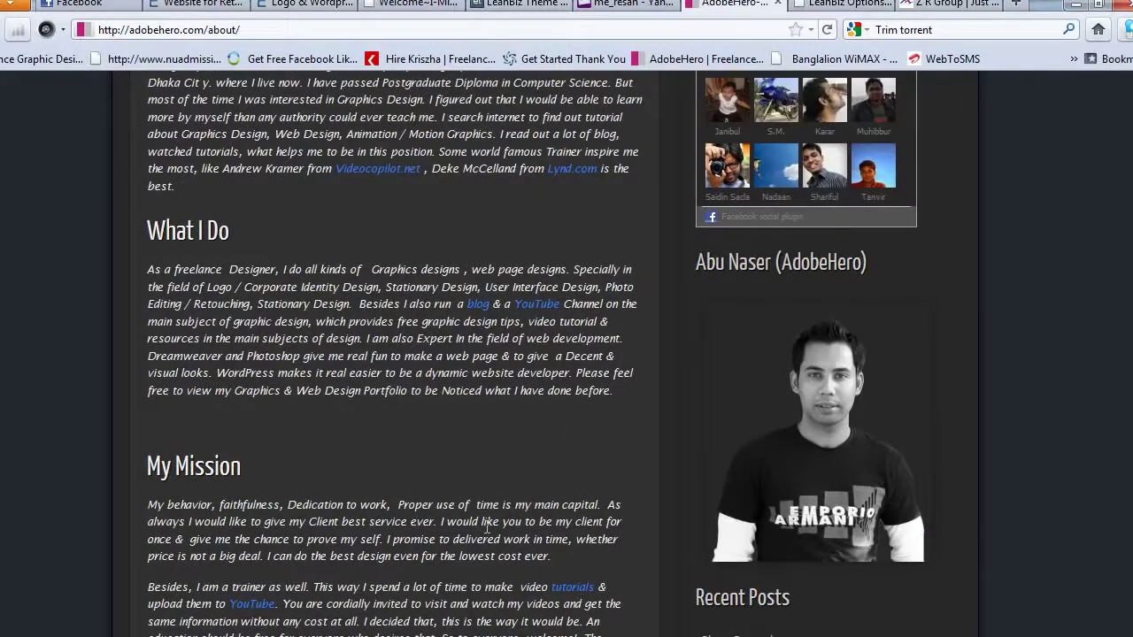
scroll(485, 528, up, 6)
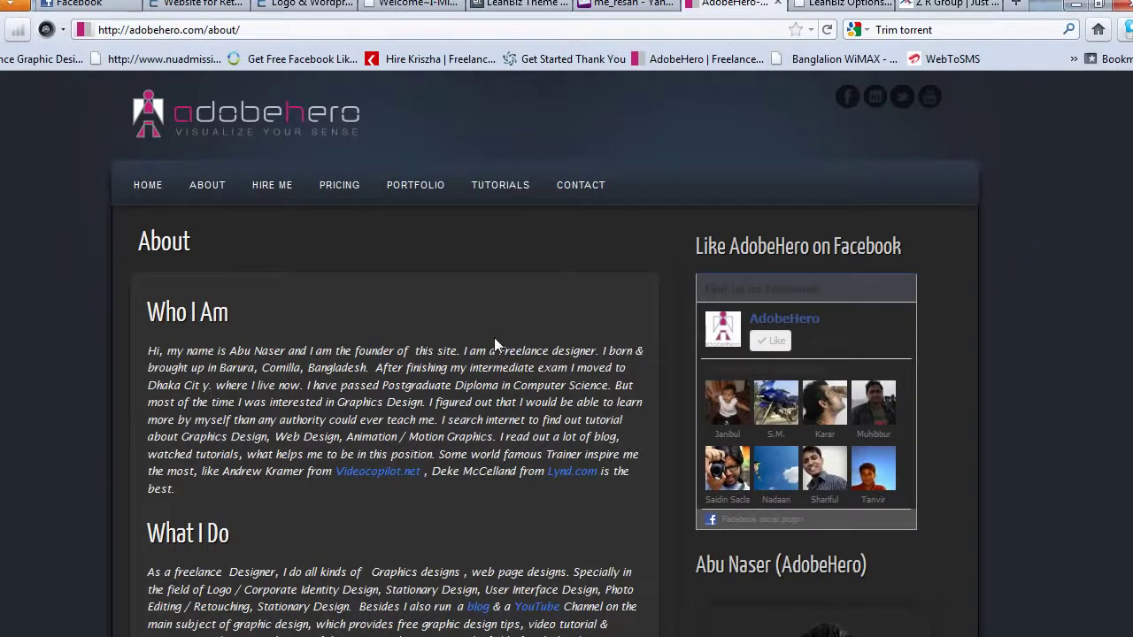
click(509, 196)
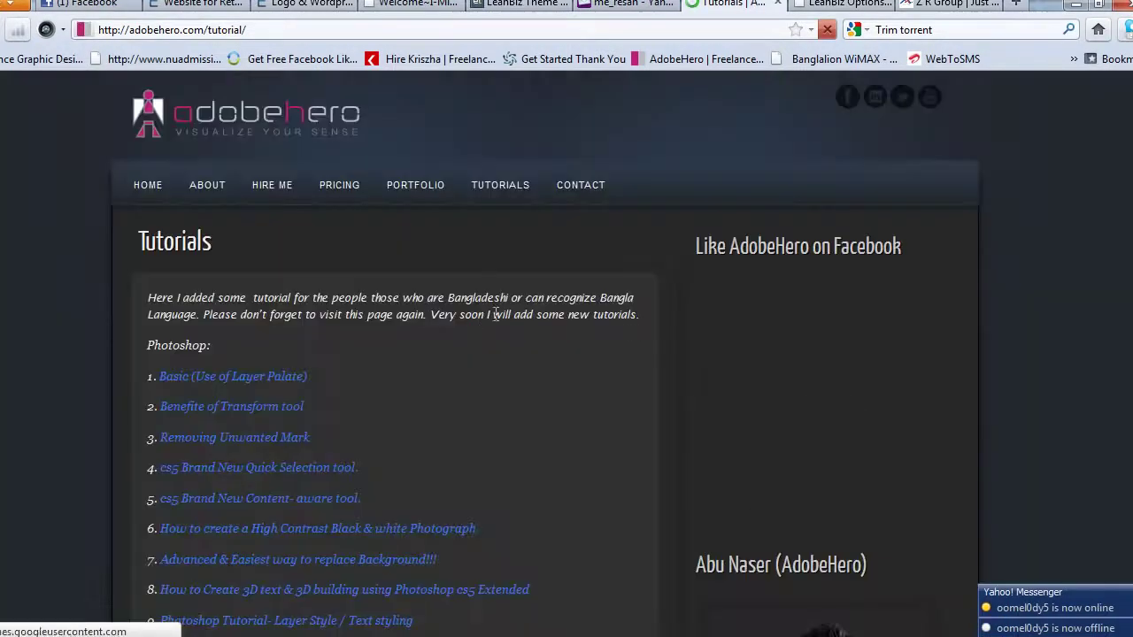
Scroll through the AdobeHero Tutorials page, then switch to the Facebook news feed tab
scroll(499, 307, down, 5)
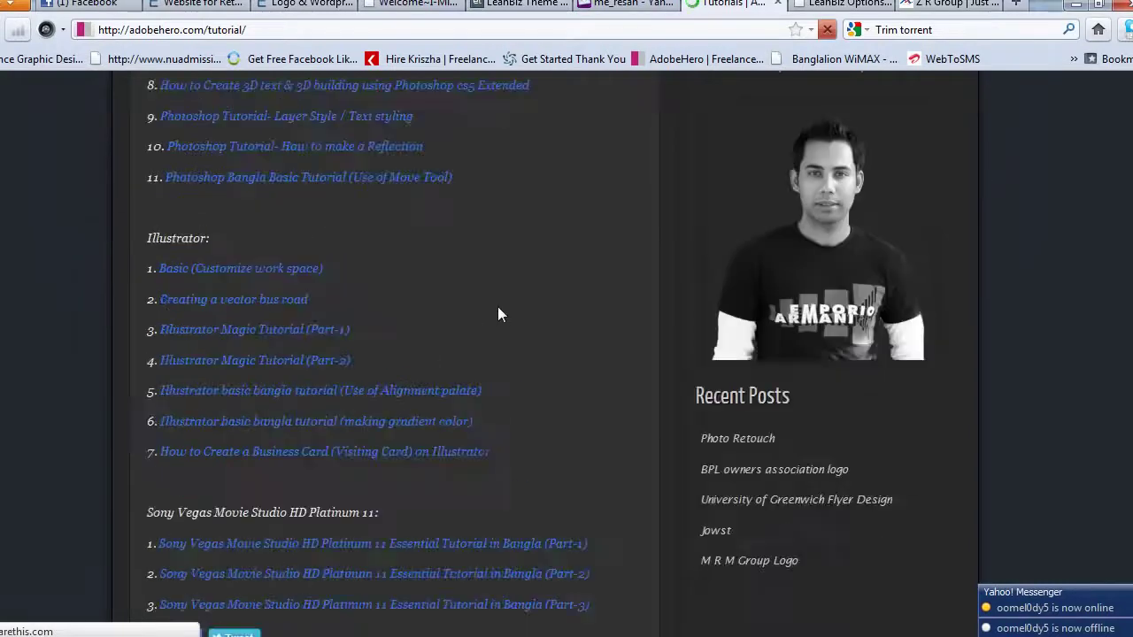
scroll(497, 306, down, 2)
scroll(498, 307, up, 4)
scroll(499, 306, up, 3)
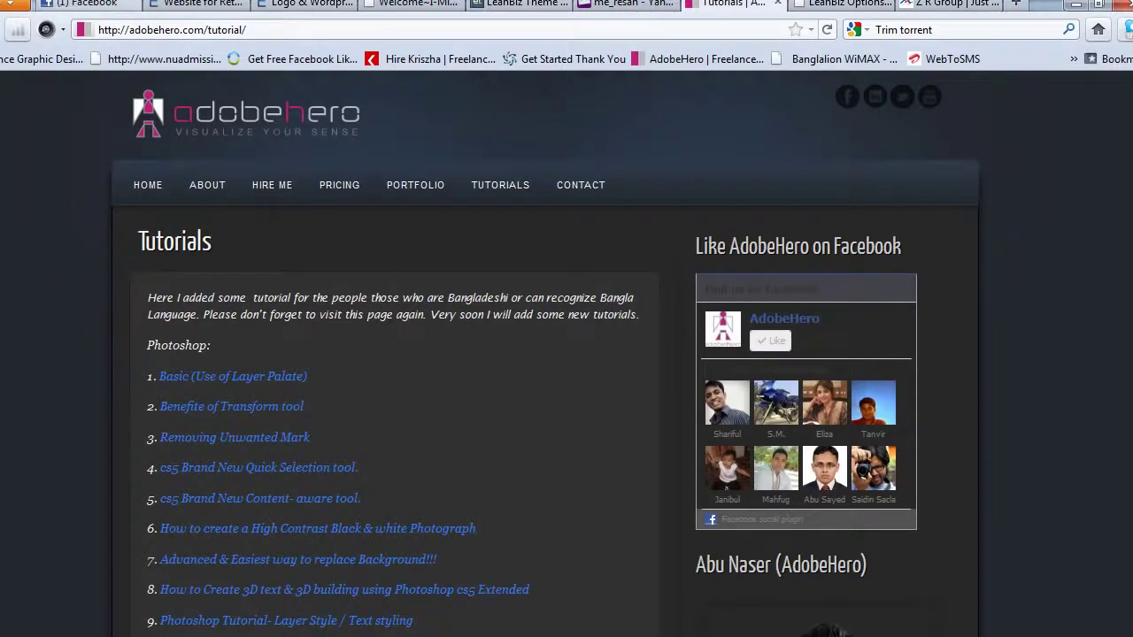
key(ctrl+1)
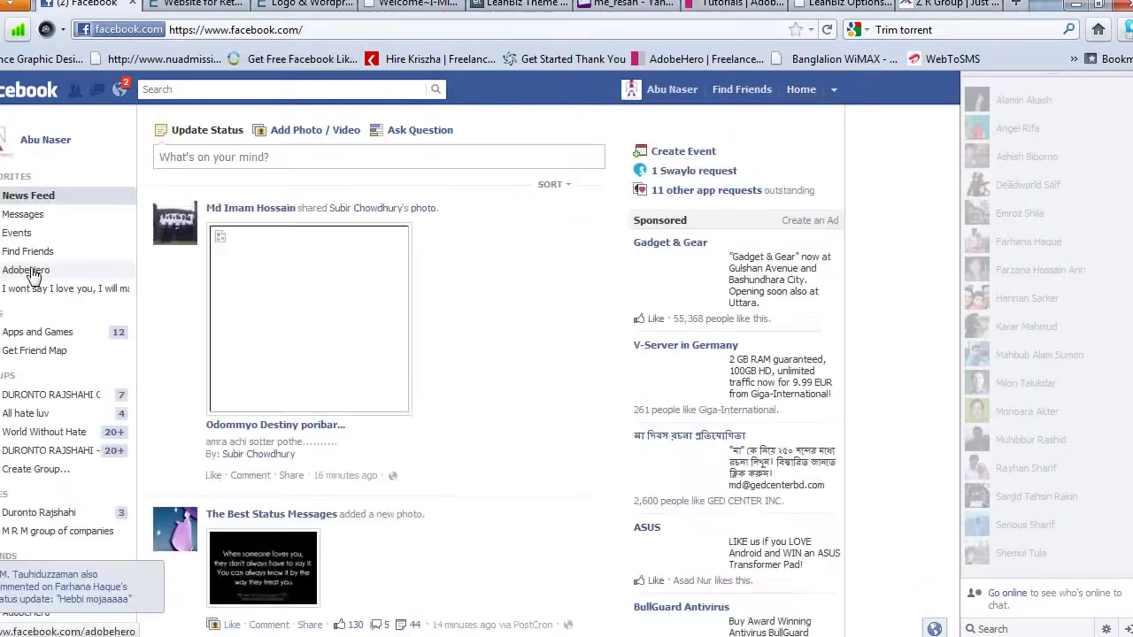
Open the AdobeHero Facebook page and scroll its timeline to the Photoshop reflection tutorial post
click(31, 272)
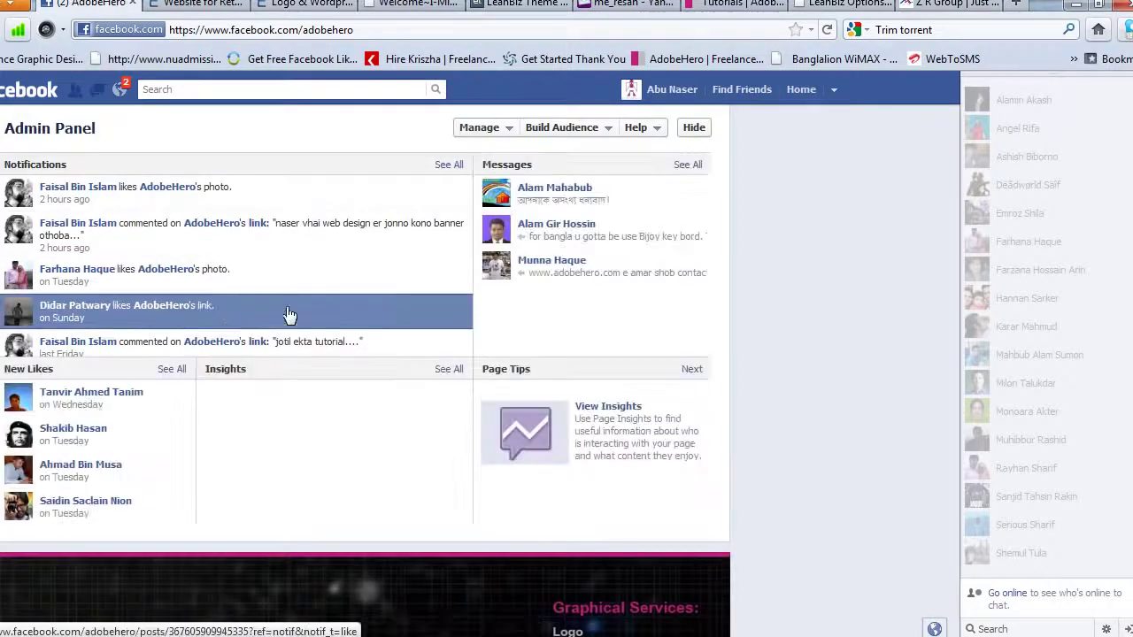
scroll(357, 389, down, 3)
scroll(361, 393, down, 3)
scroll(361, 392, down, 3)
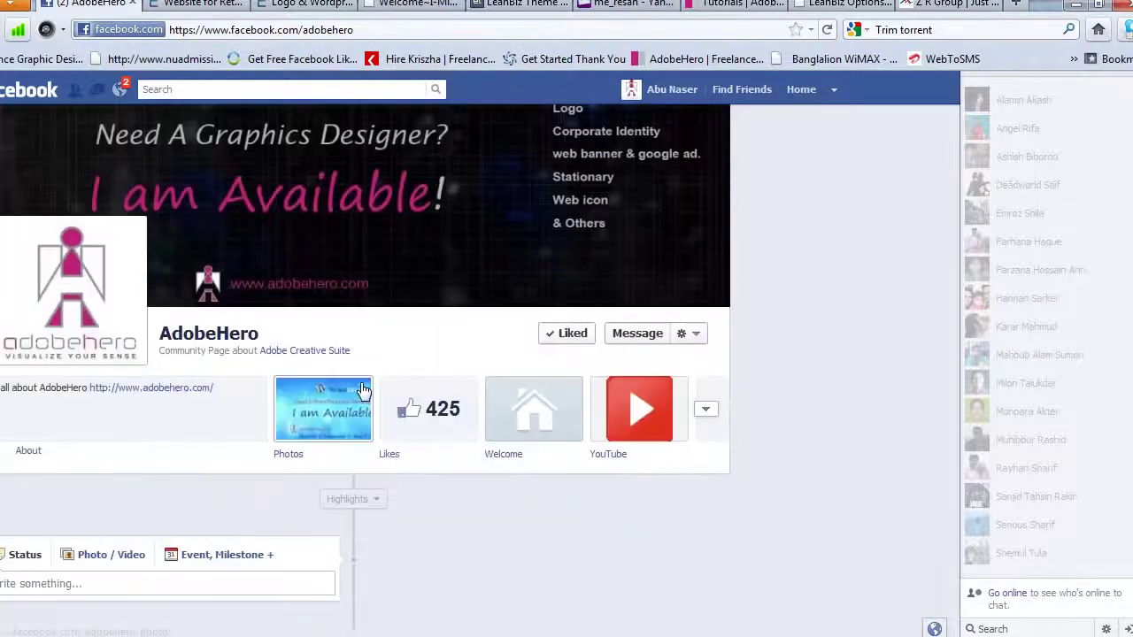
scroll(362, 392, down, 1)
scroll(362, 392, down, 1)
scroll(443, 381, down, 1)
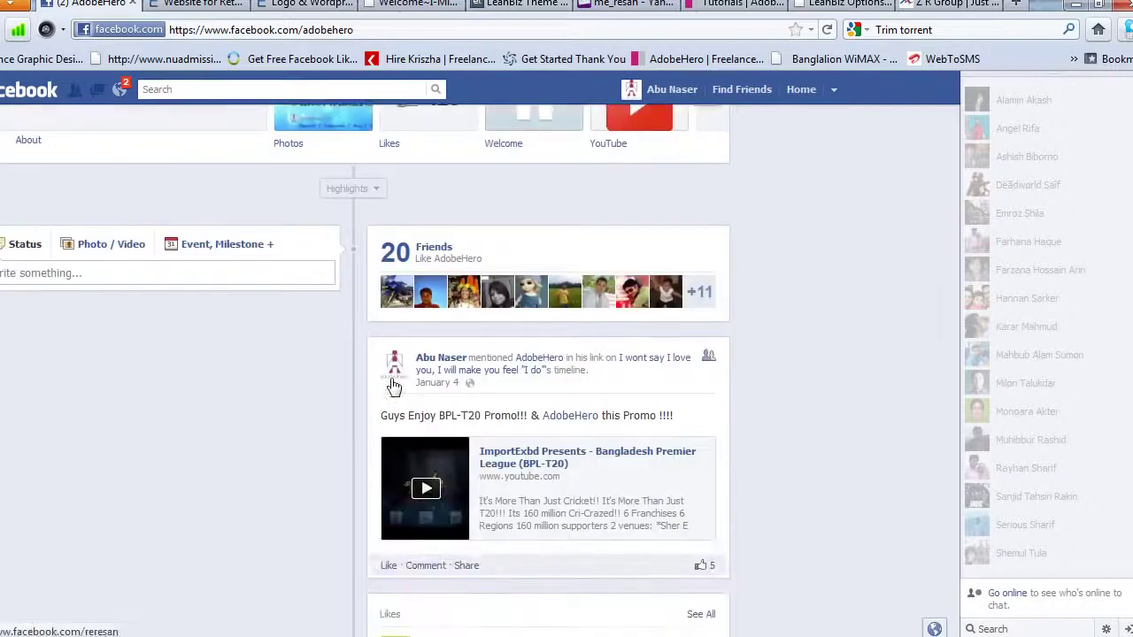
scroll(443, 380, down, 2)
scroll(443, 381, up, 1)
scroll(441, 388, down, 1)
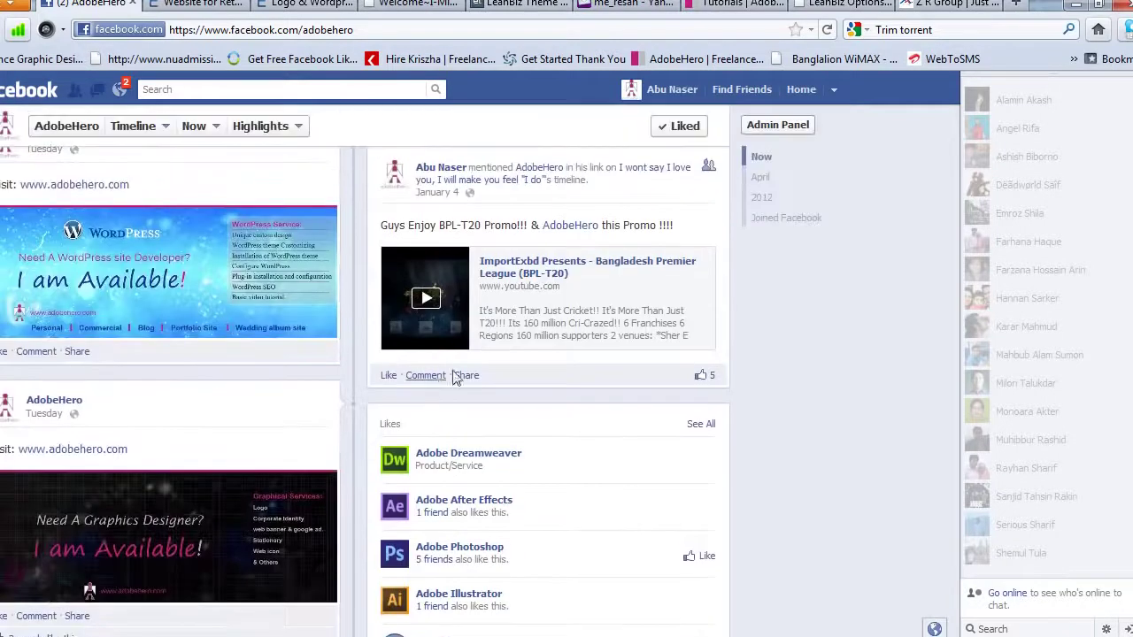
scroll(522, 381, down, 1)
scroll(509, 396, up, 1)
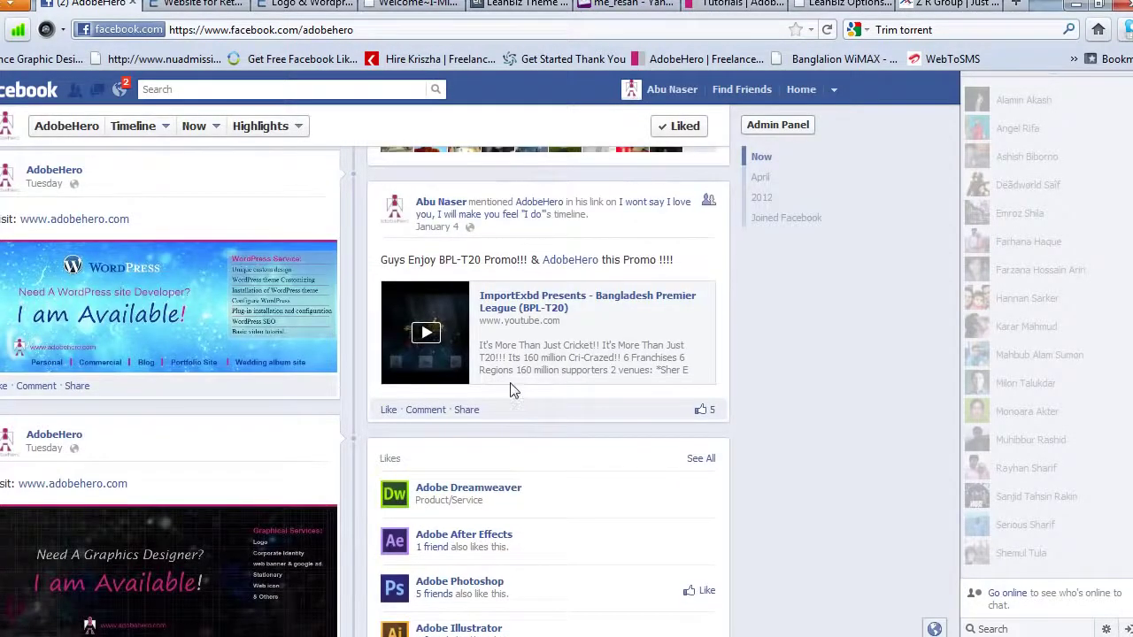
scroll(532, 382, up, 1)
scroll(546, 376, up, 1)
scroll(547, 375, down, 1)
scroll(546, 379, down, 3)
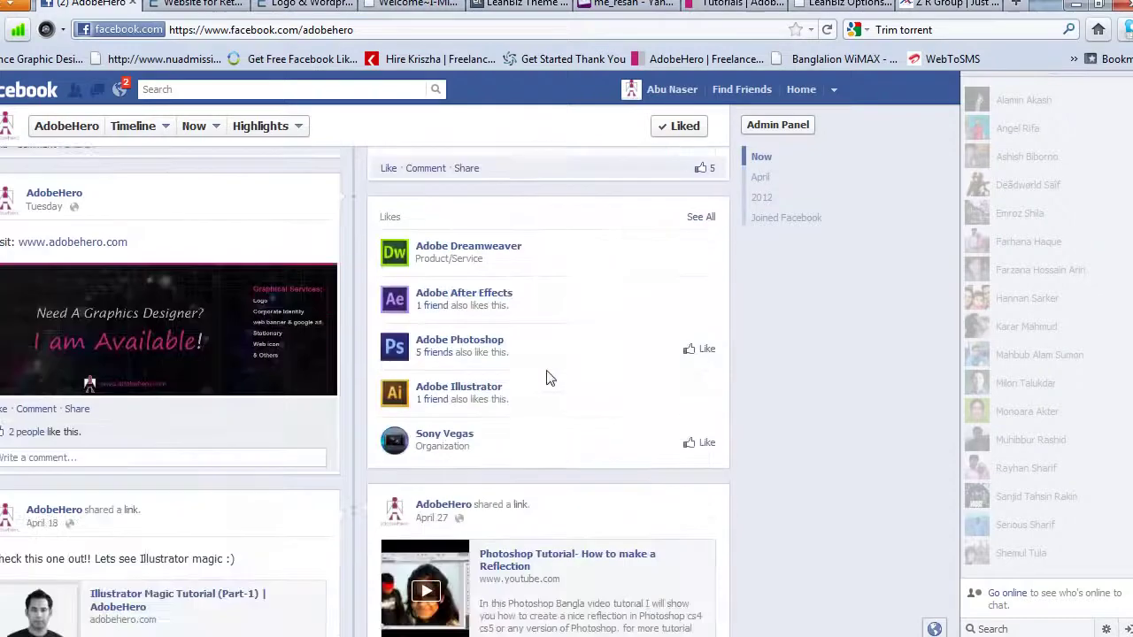
scroll(546, 375, down, 2)
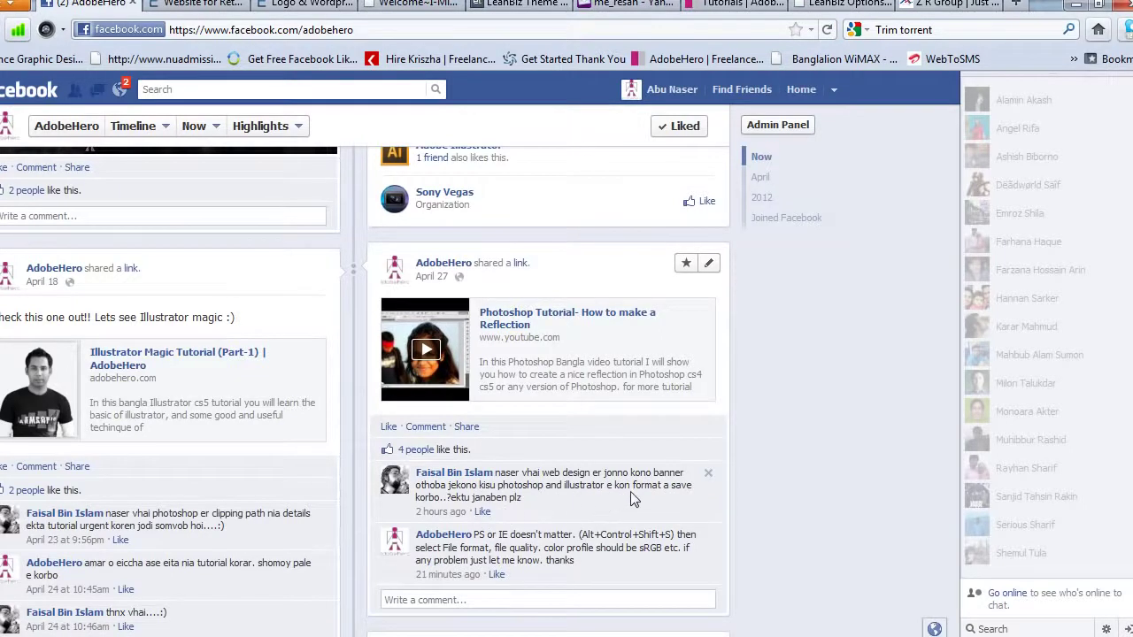
Read the tutorial post's comments, then return to the 'Tutorials | AdobeHero' browser tab
scroll(616, 485, down, 1)
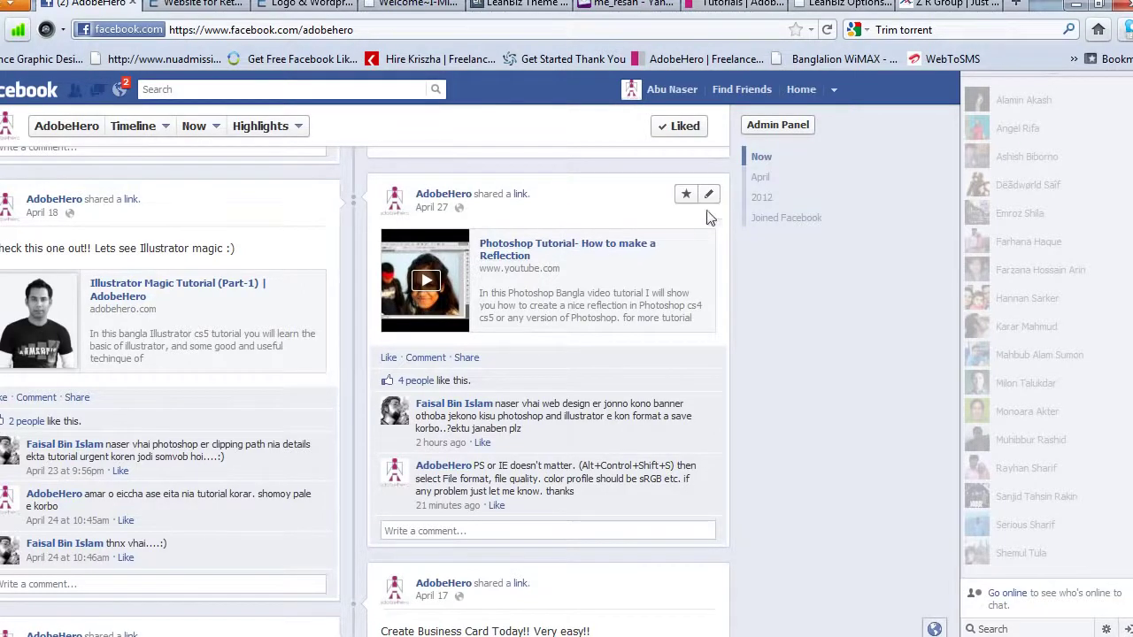
click(752, 8)
Browse the Photoshop tutorial list on the AdobeHero Tutorials page
scroll(566, 325, down, 3)
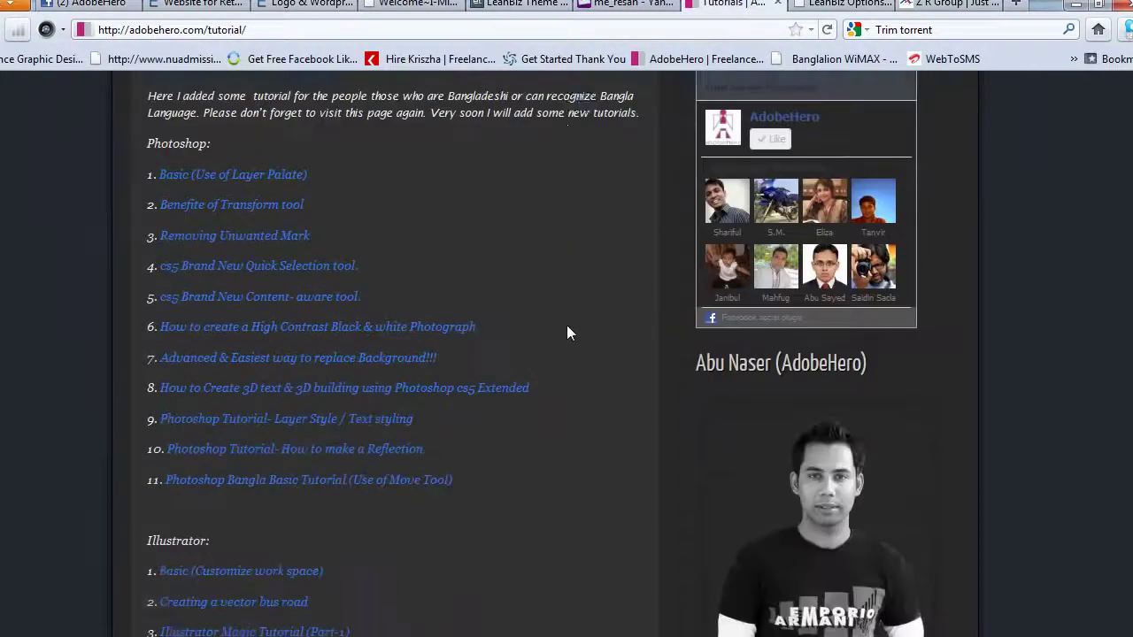
scroll(566, 325, down, 2)
scroll(567, 325, down, 1)
scroll(567, 325, down, 2)
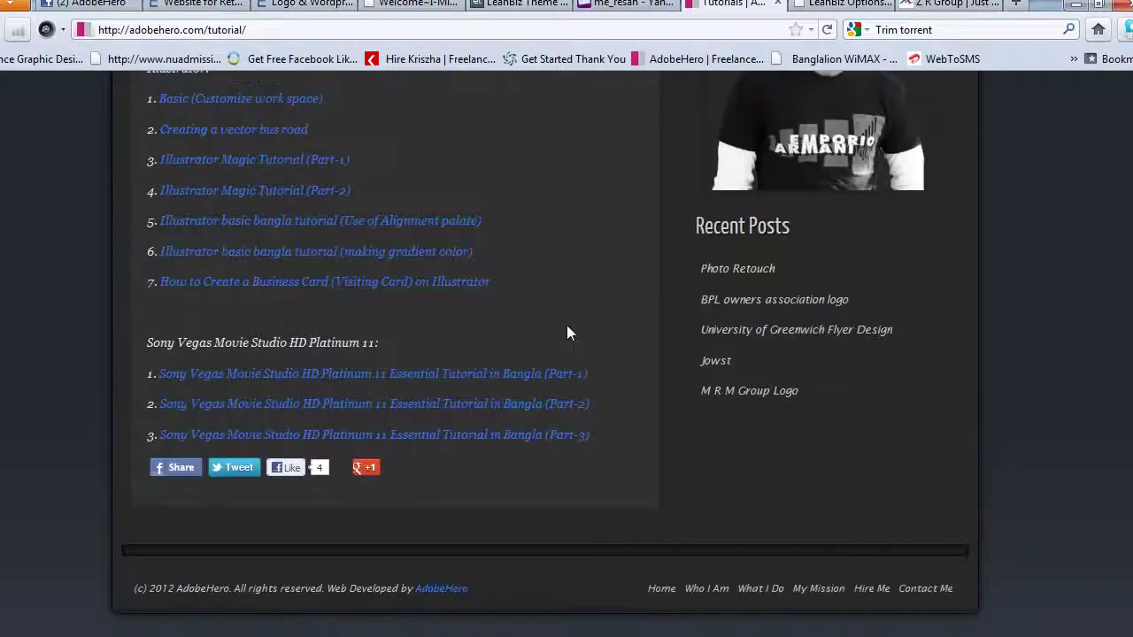
click(293, 476)
scroll(485, 443, up, 3)
scroll(485, 443, up, 4)
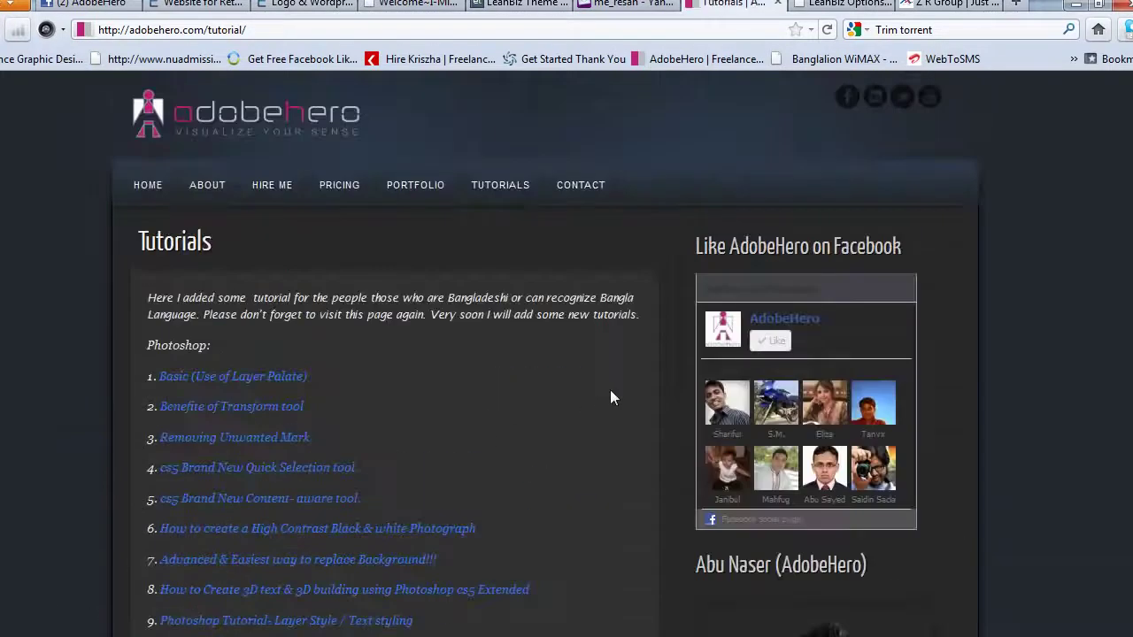
mouse_move(500, 185)
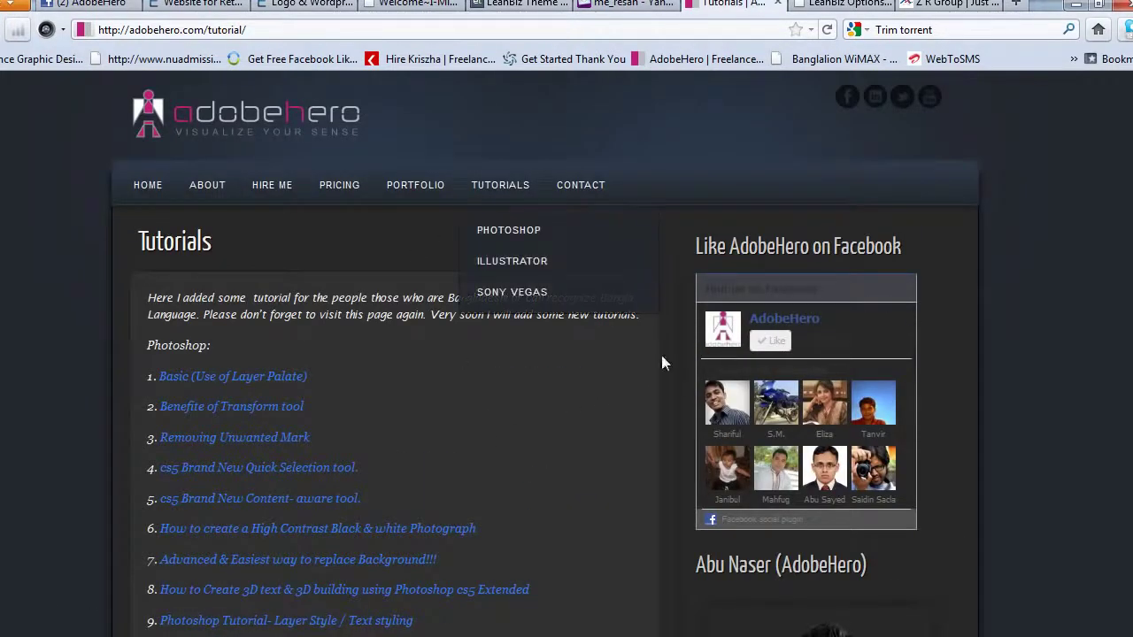
Go to the Illustrator tutorials page and review its seven tutorials, starting with Customize work space
scroll(619, 498, down, 7)
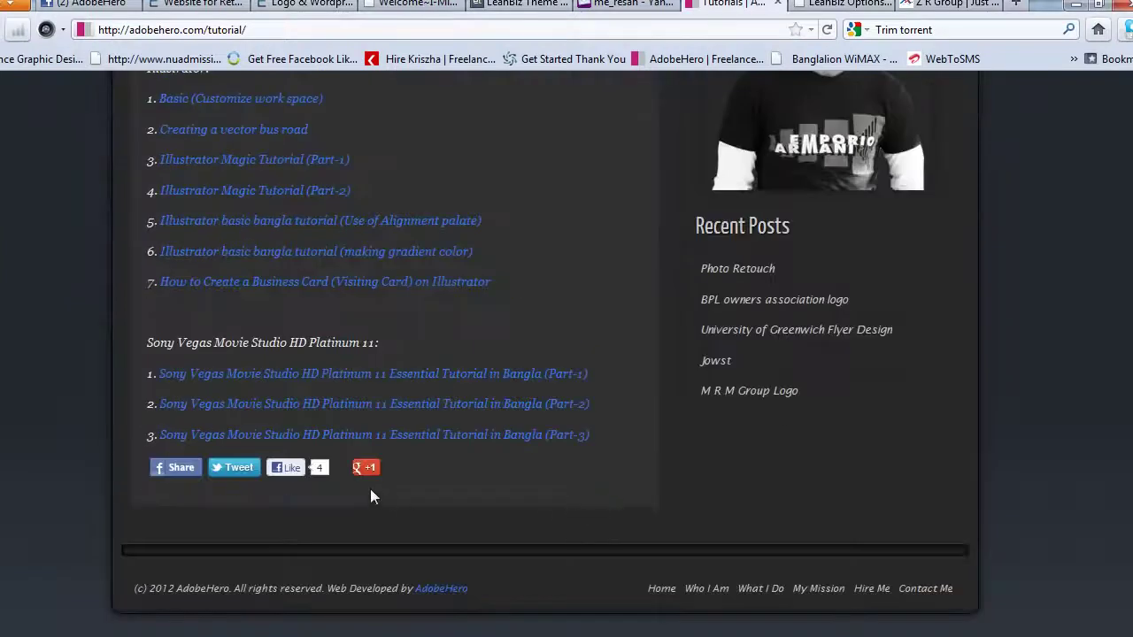
scroll(407, 474, up, 3)
scroll(442, 455, up, 4)
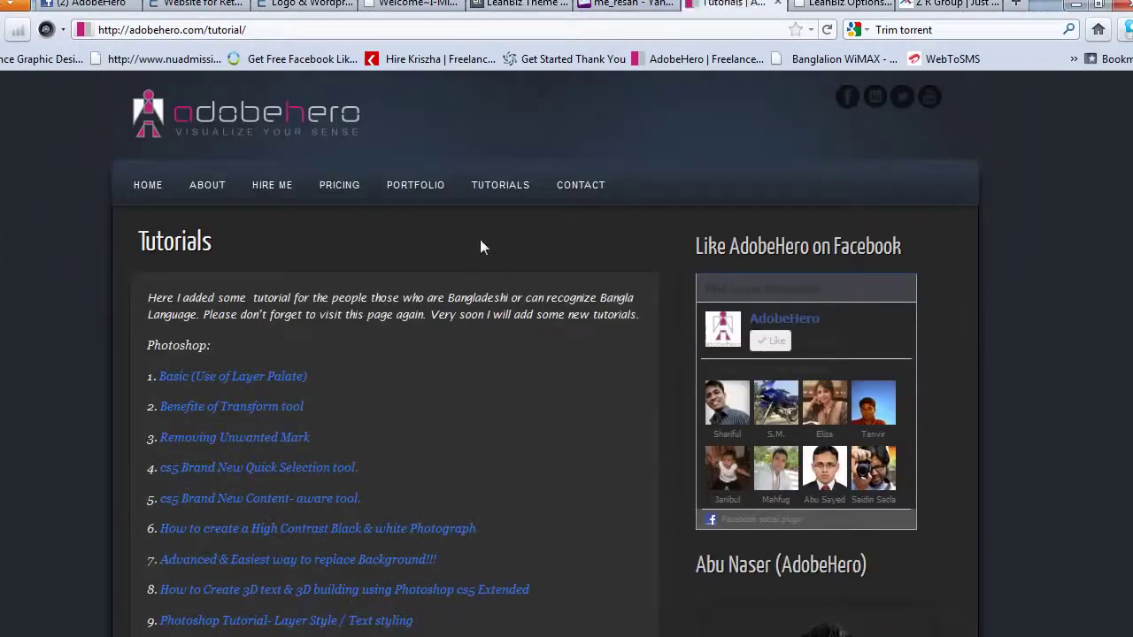
click(558, 262)
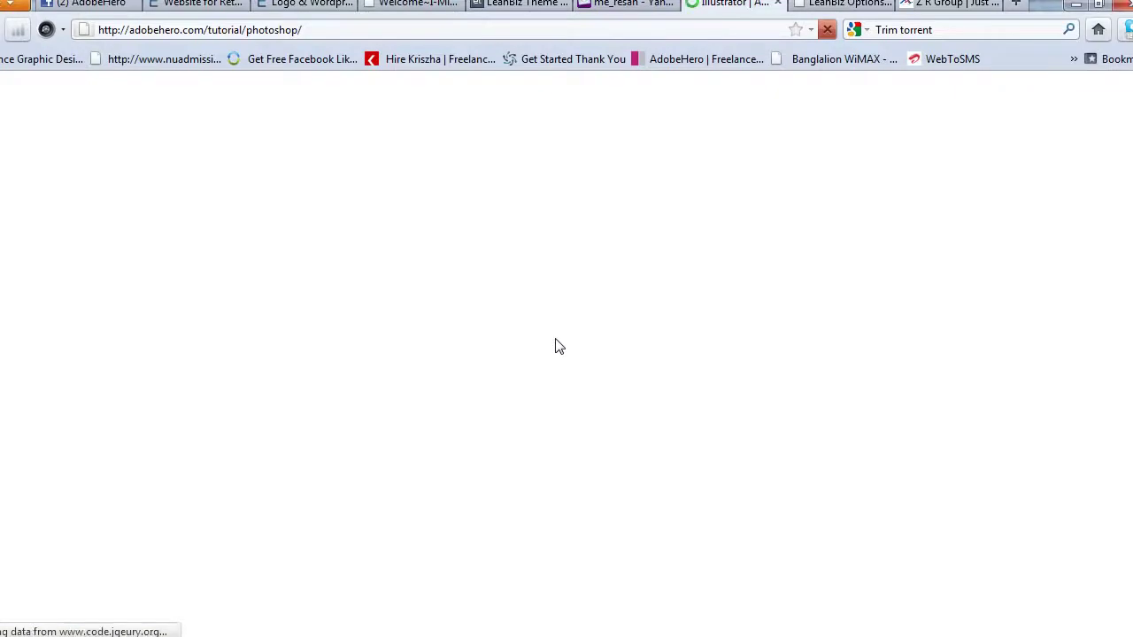
scroll(572, 379, down, 6)
scroll(572, 379, up, 3)
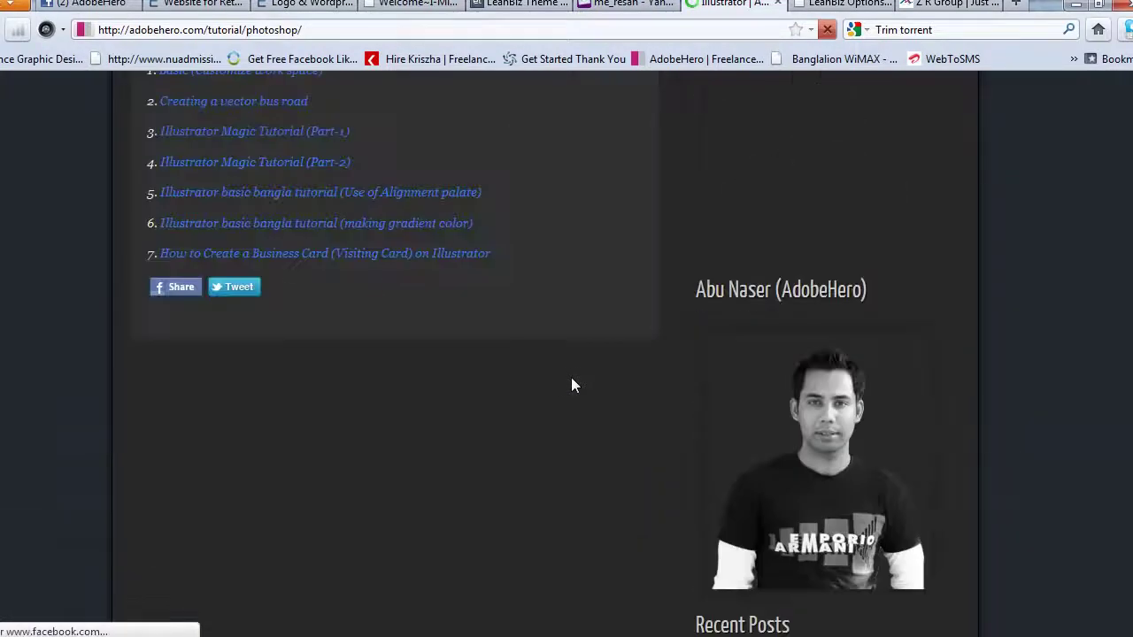
scroll(478, 381, up, 3)
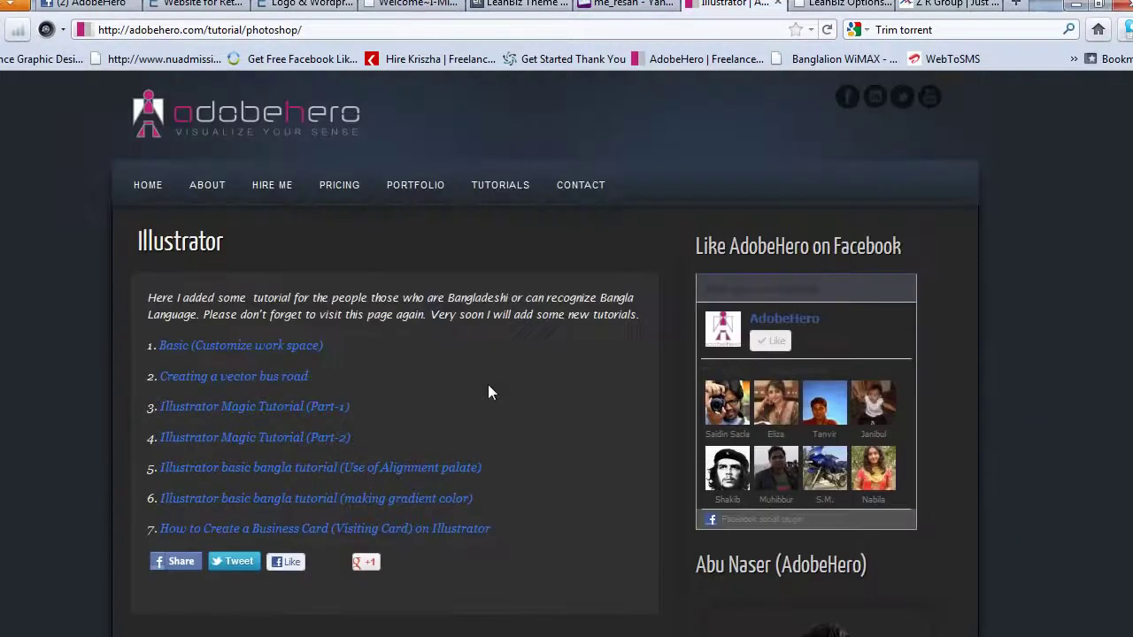